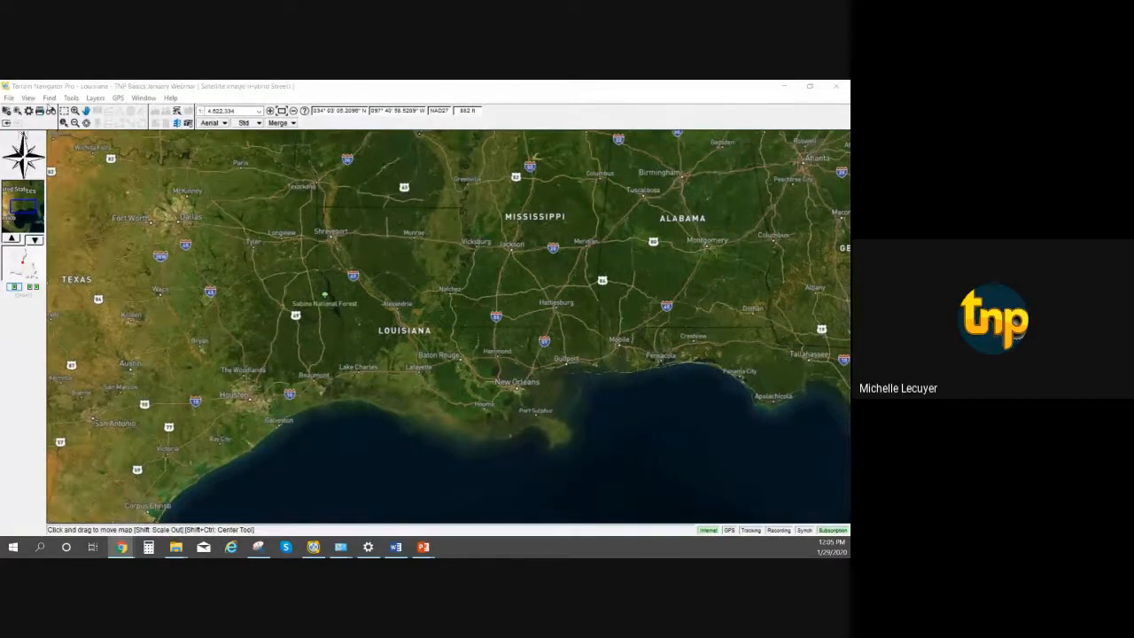
Search street addresses for "oneal" and show the Oneal Boudreaux Road result in the active map.
click(50, 100)
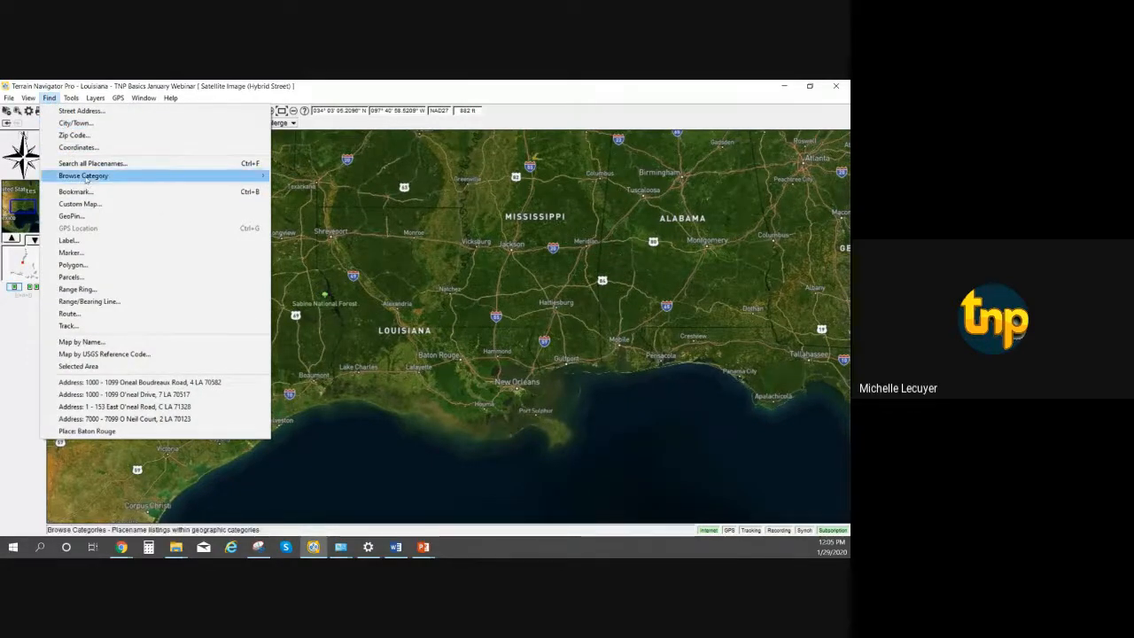
mouse_move(88, 182)
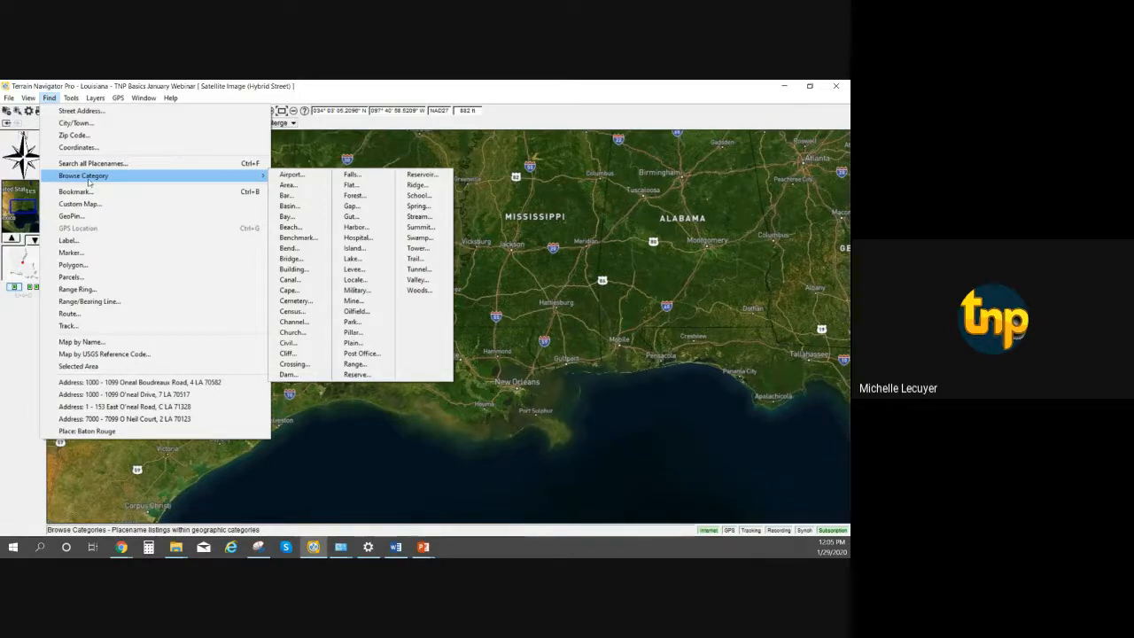
click(89, 115)
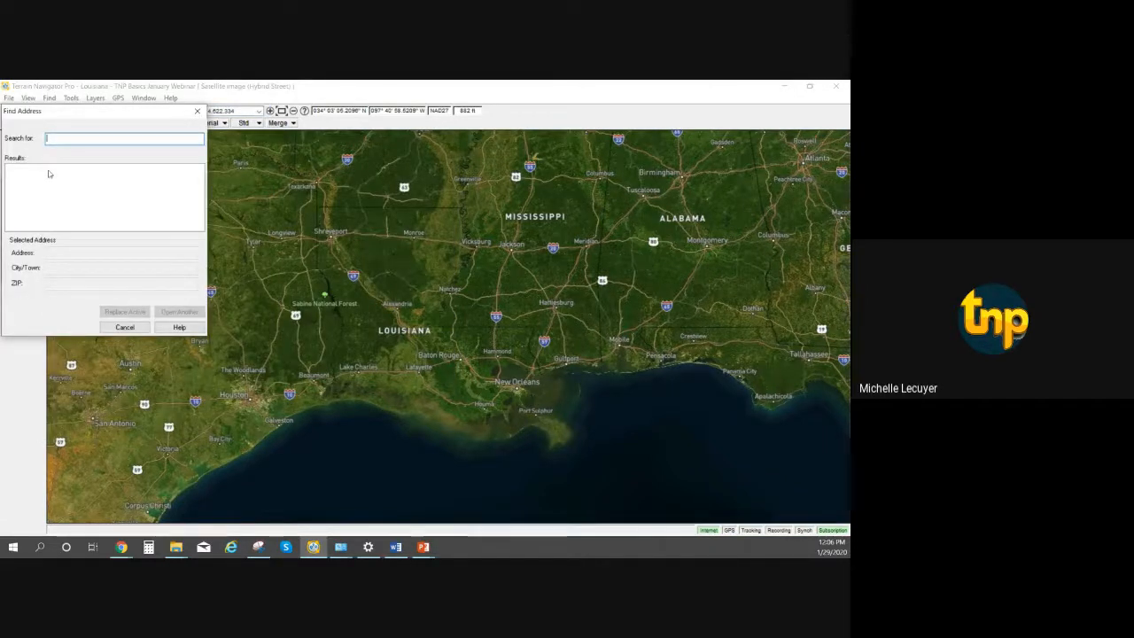
text(oneal)
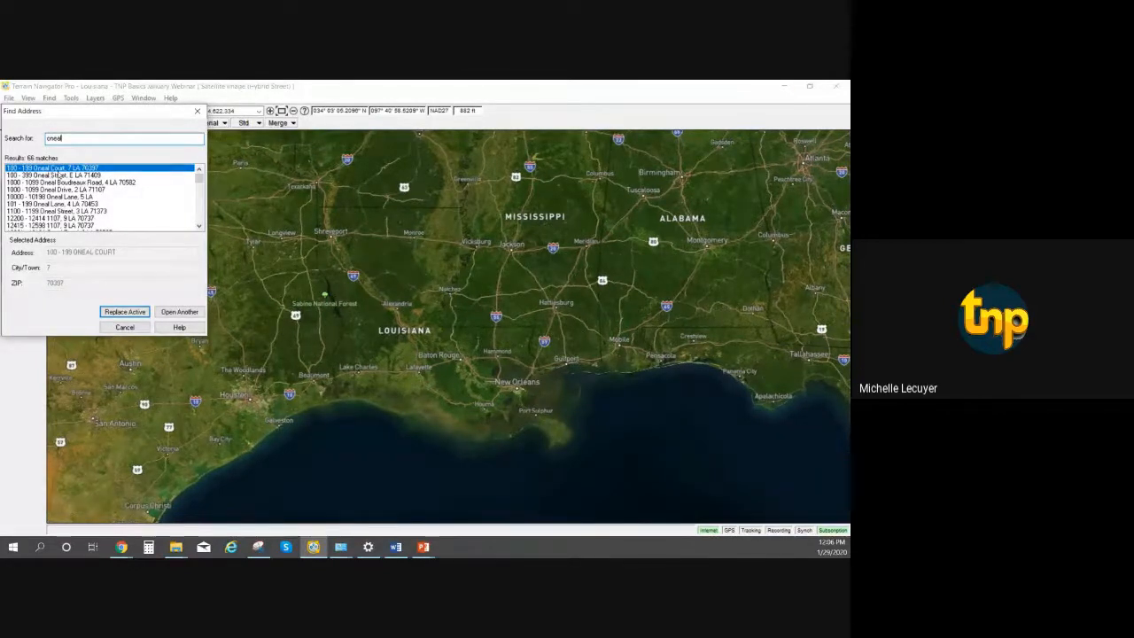
click(58, 181)
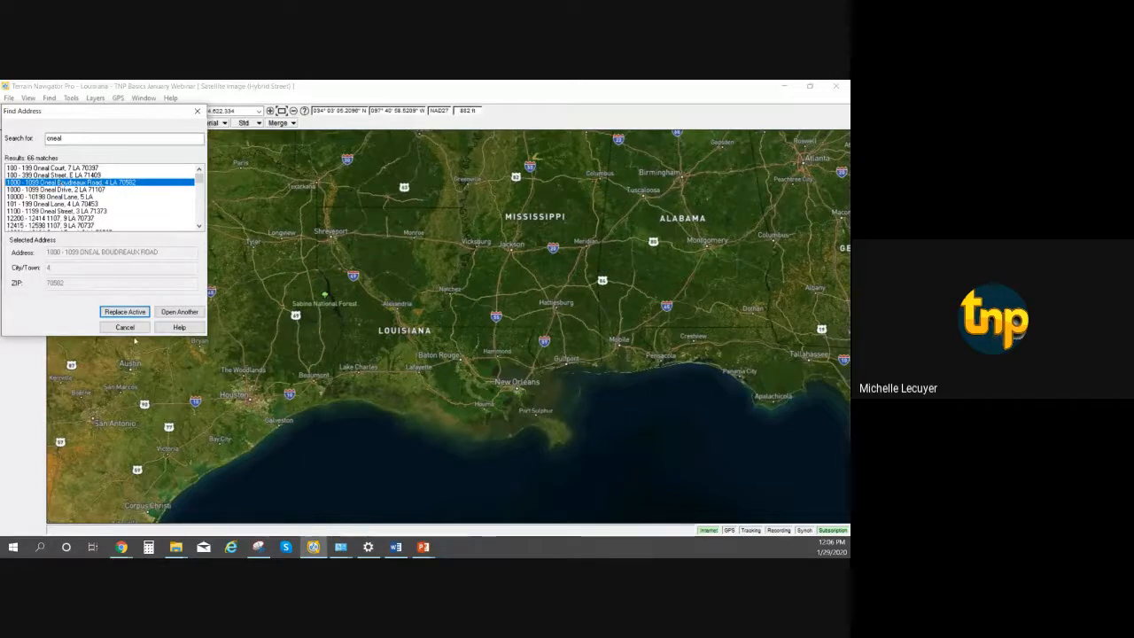
click(140, 312)
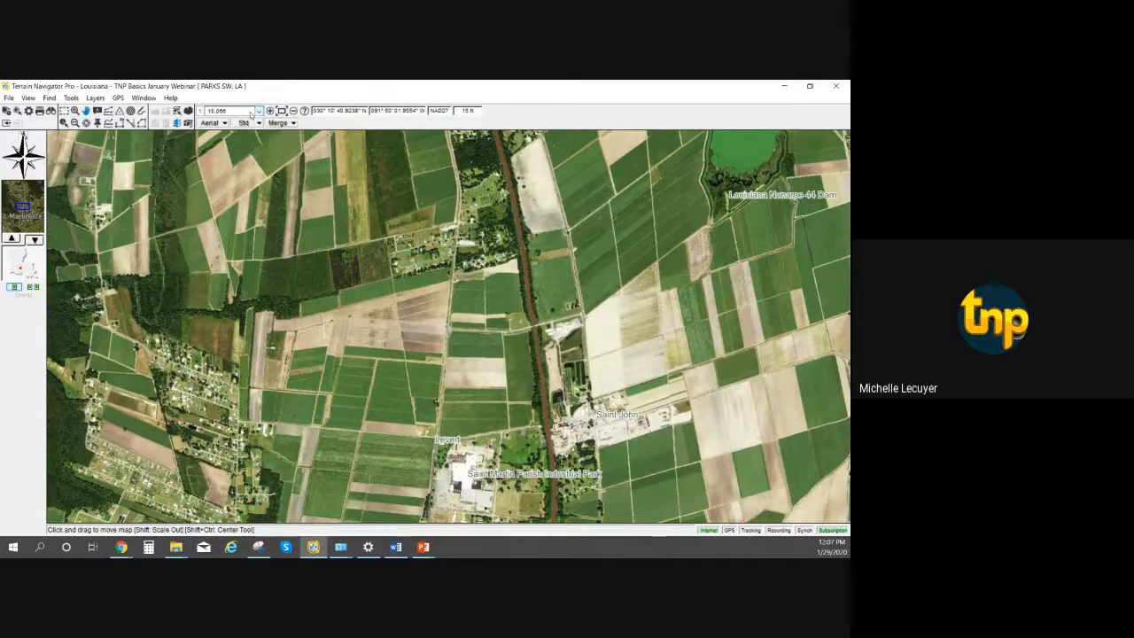
Switch the map type to USGS Topographic for comparison and finish on Satellite Imagery.
click(225, 123)
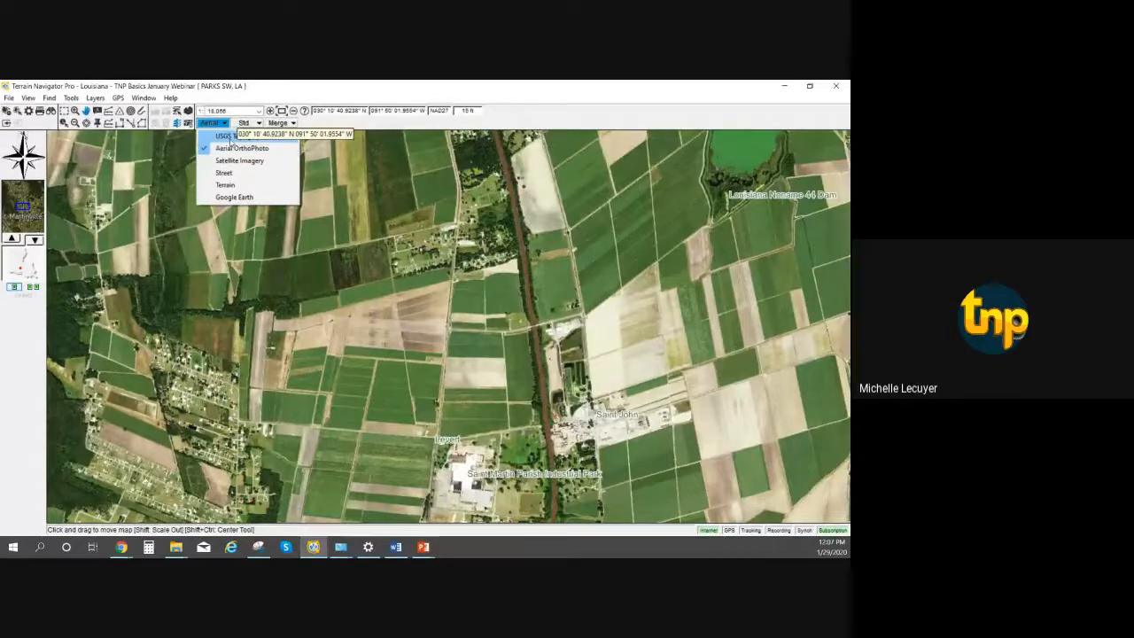
click(228, 136)
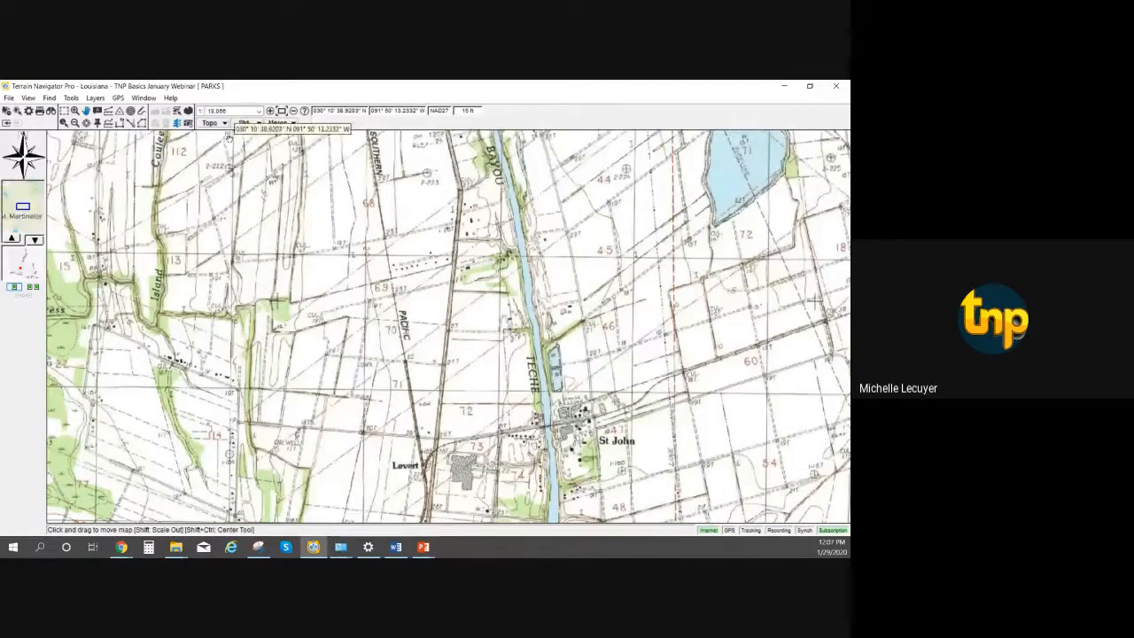
click(225, 124)
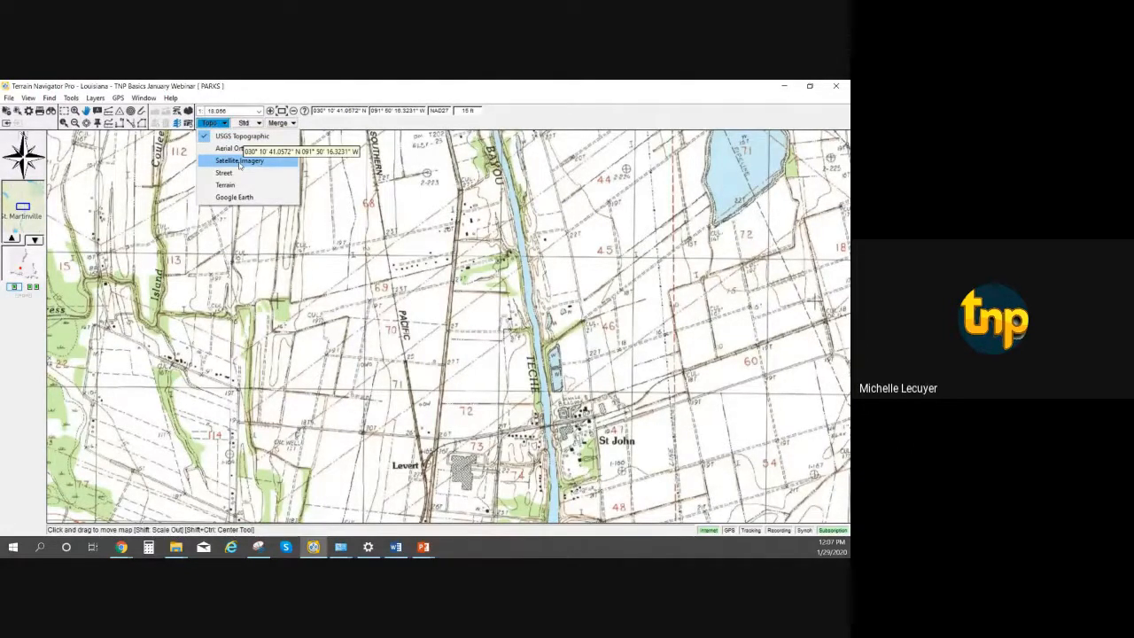
click(240, 162)
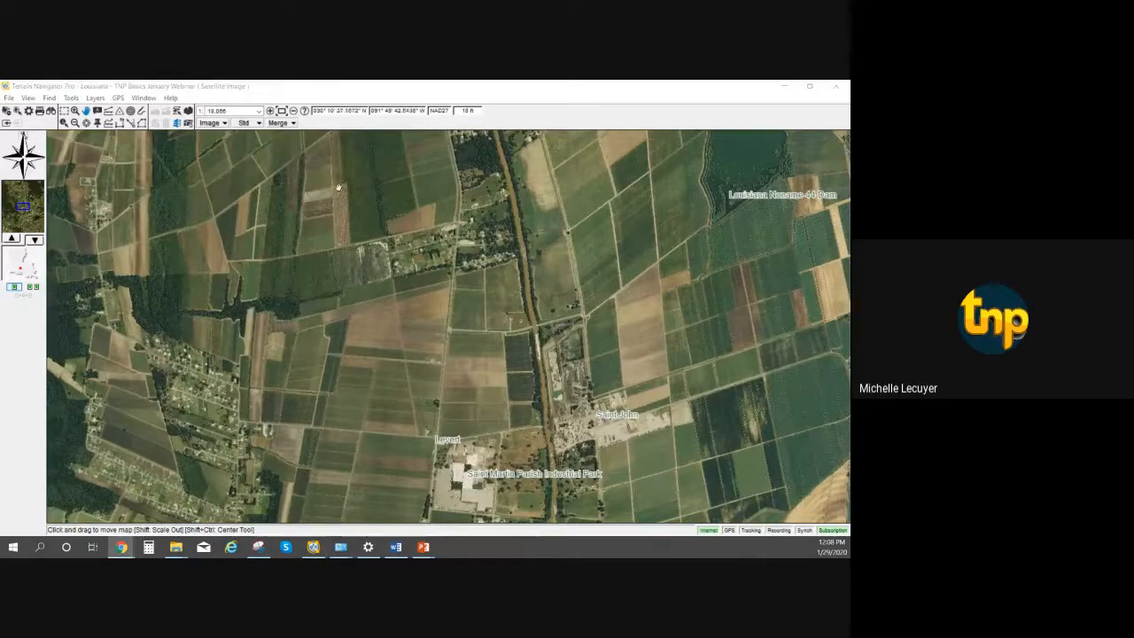
Change the satellite map style to Hybrid Satellite-Street.
click(258, 123)
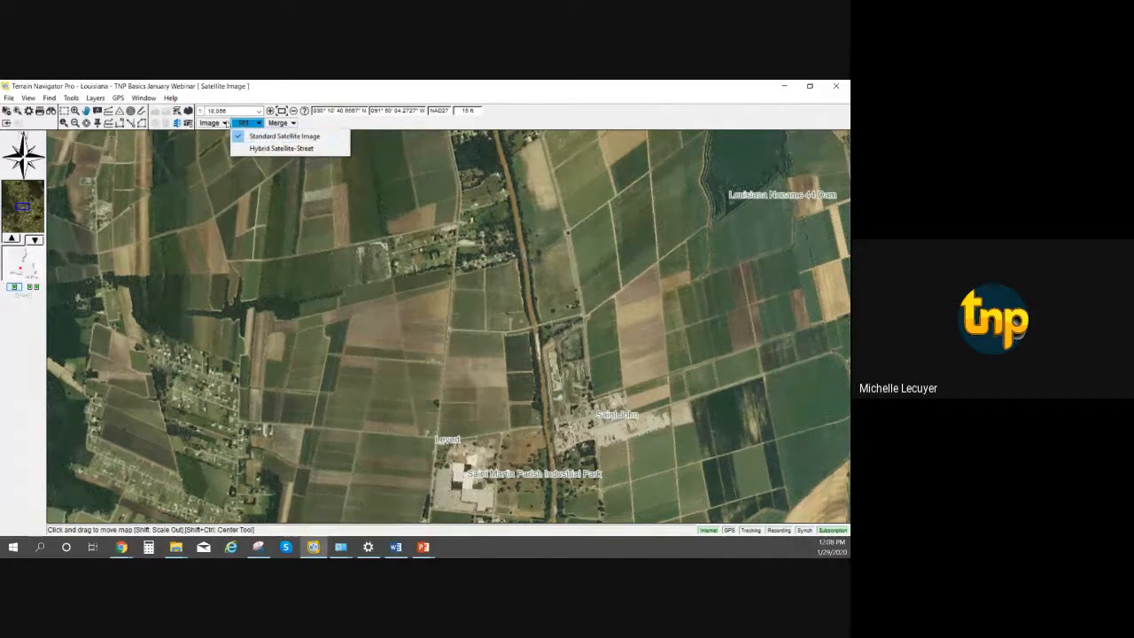
click(225, 124)
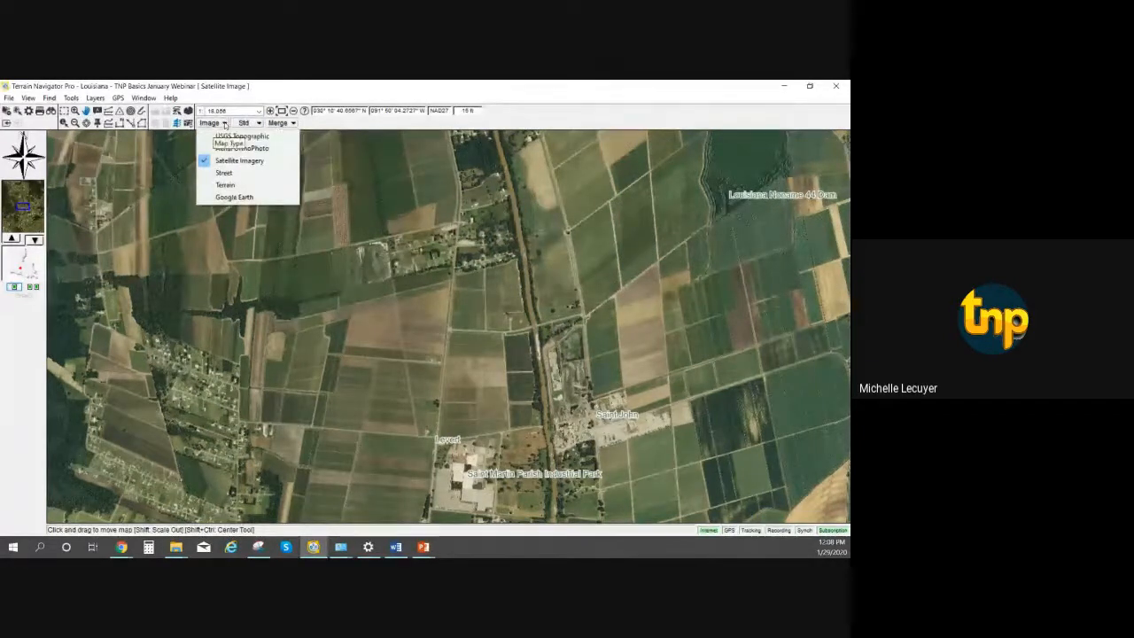
click(230, 160)
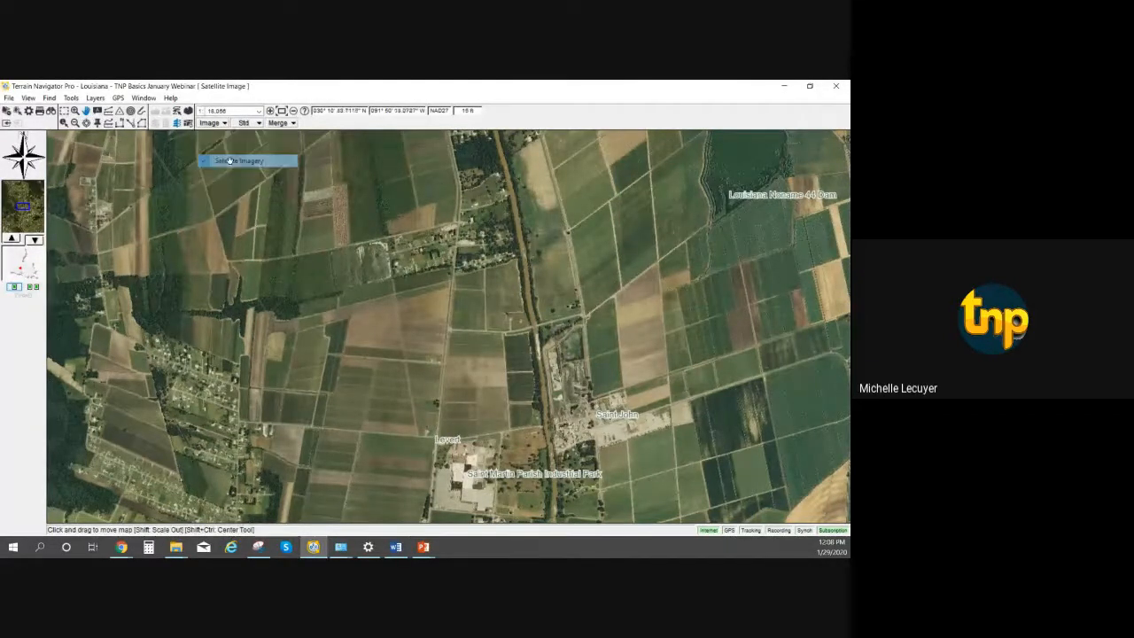
click(257, 124)
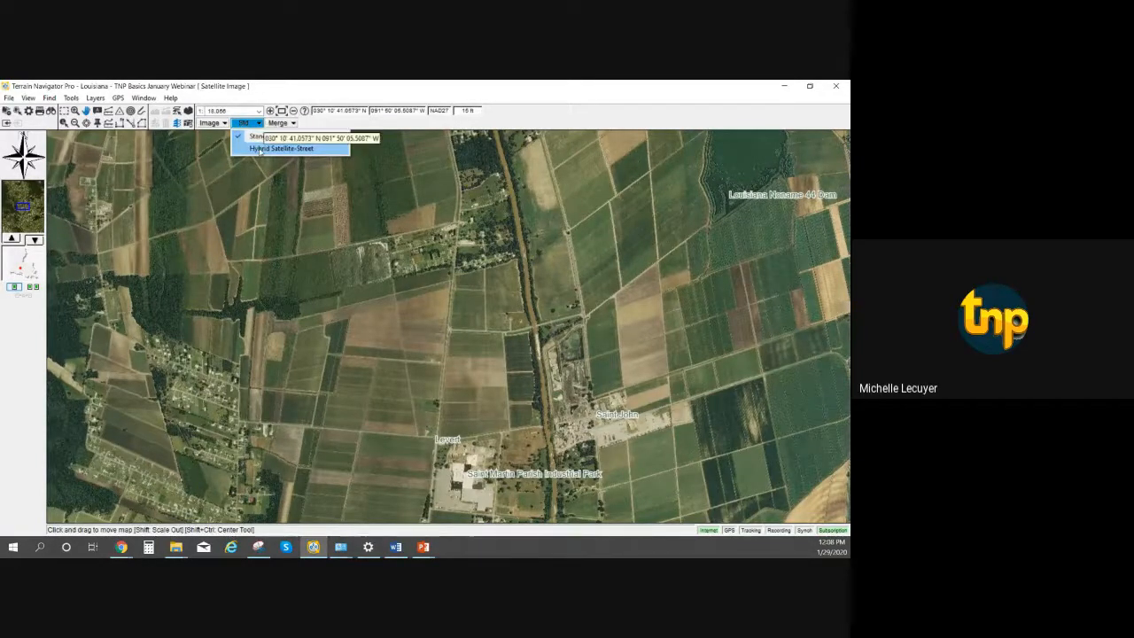
click(261, 149)
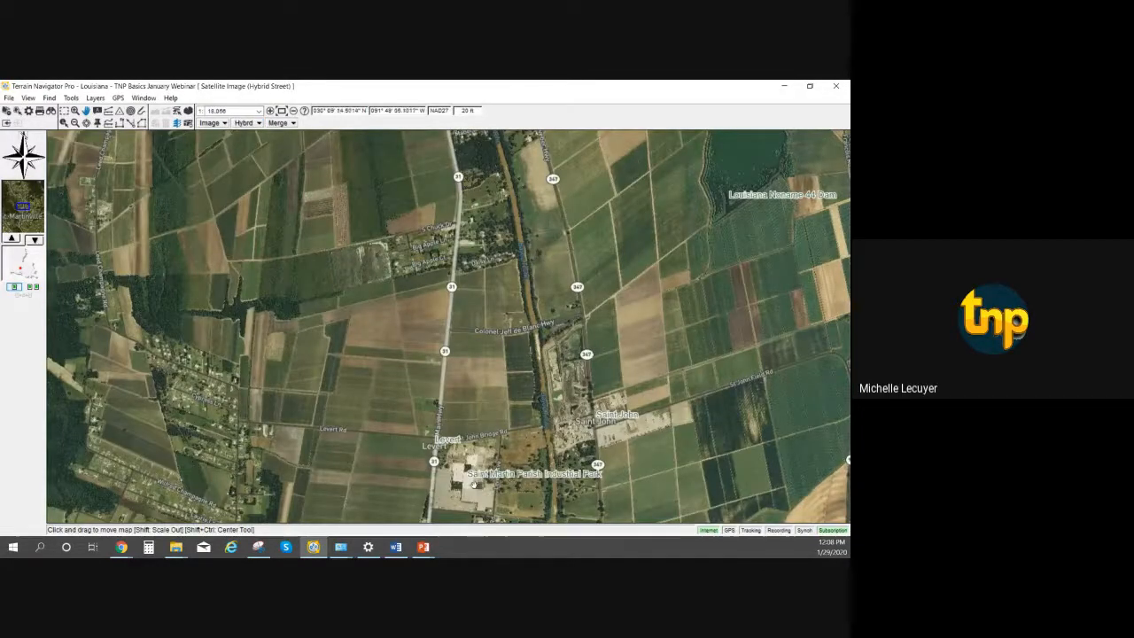
Merge the USGS Topographic layer onto the hybrid satellite image and bring the area east of St John into view.
mouse_move(480, 194)
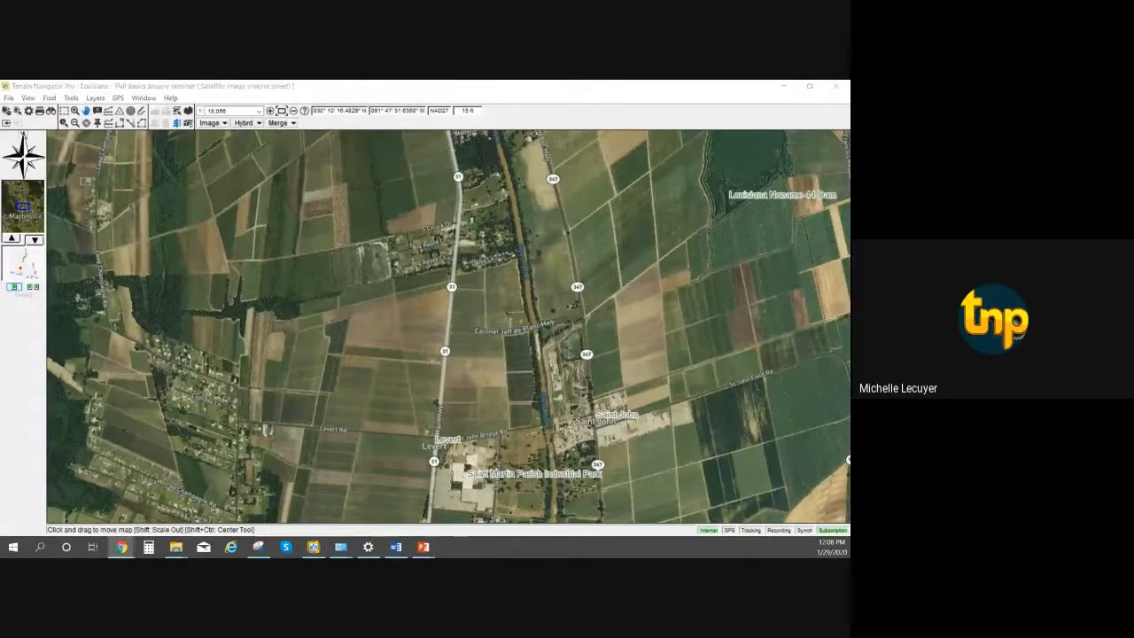
click(289, 126)
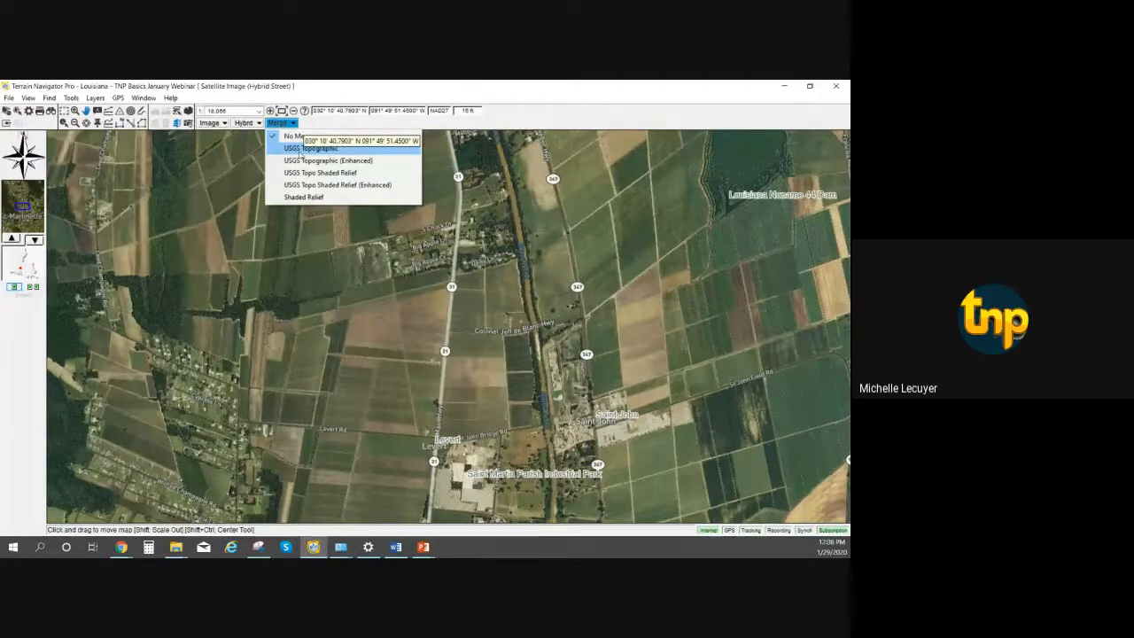
click(298, 149)
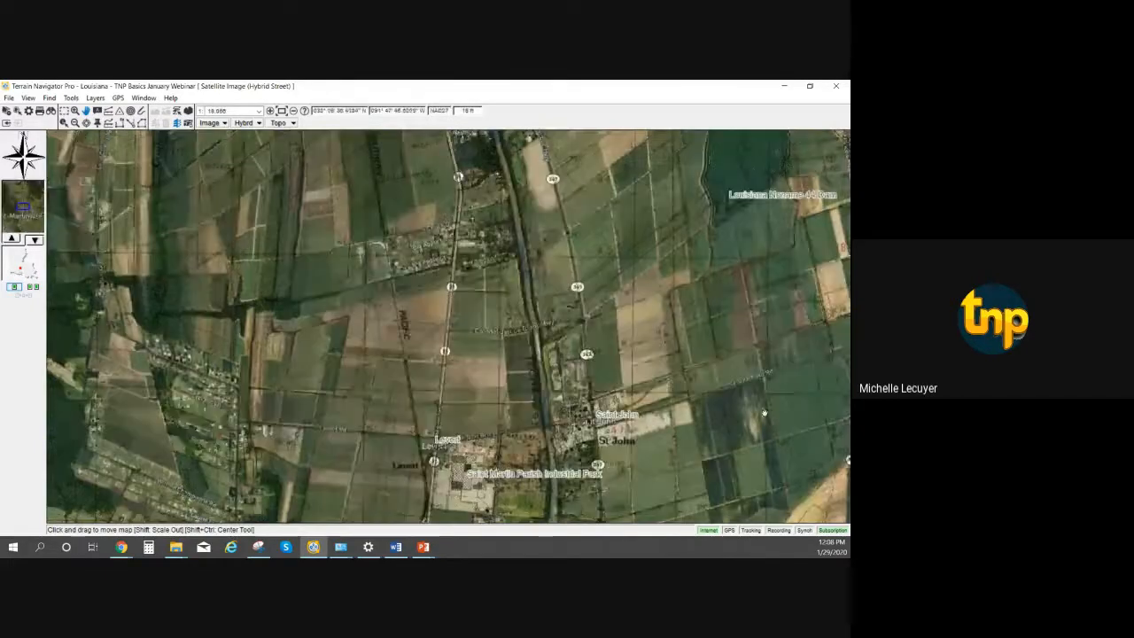
drag(756, 384, 594, 360)
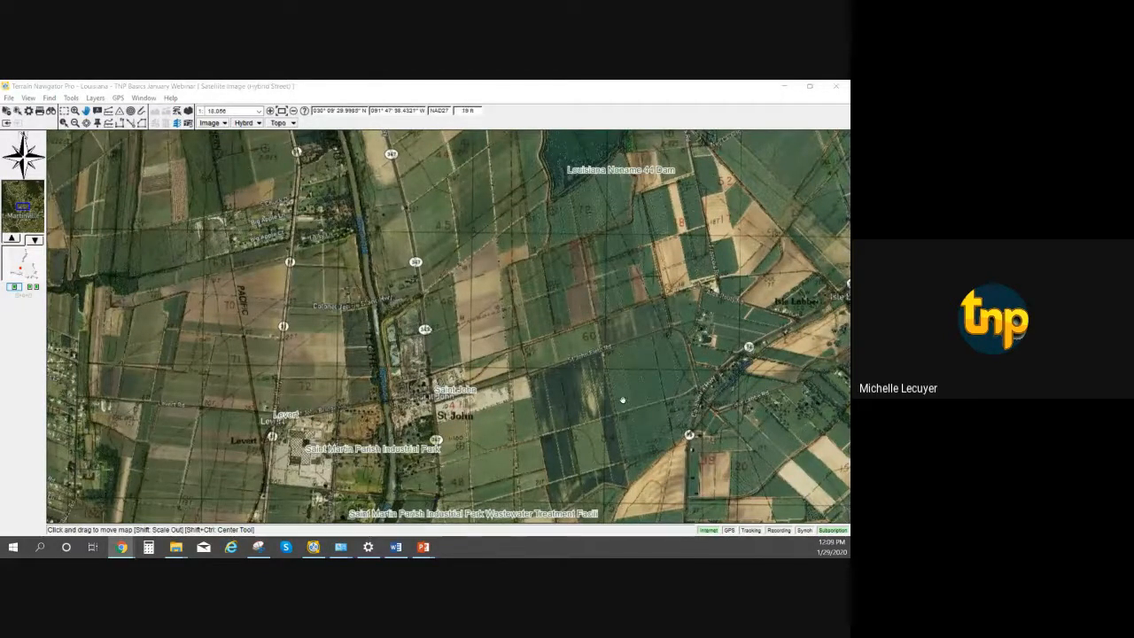
click(213, 123)
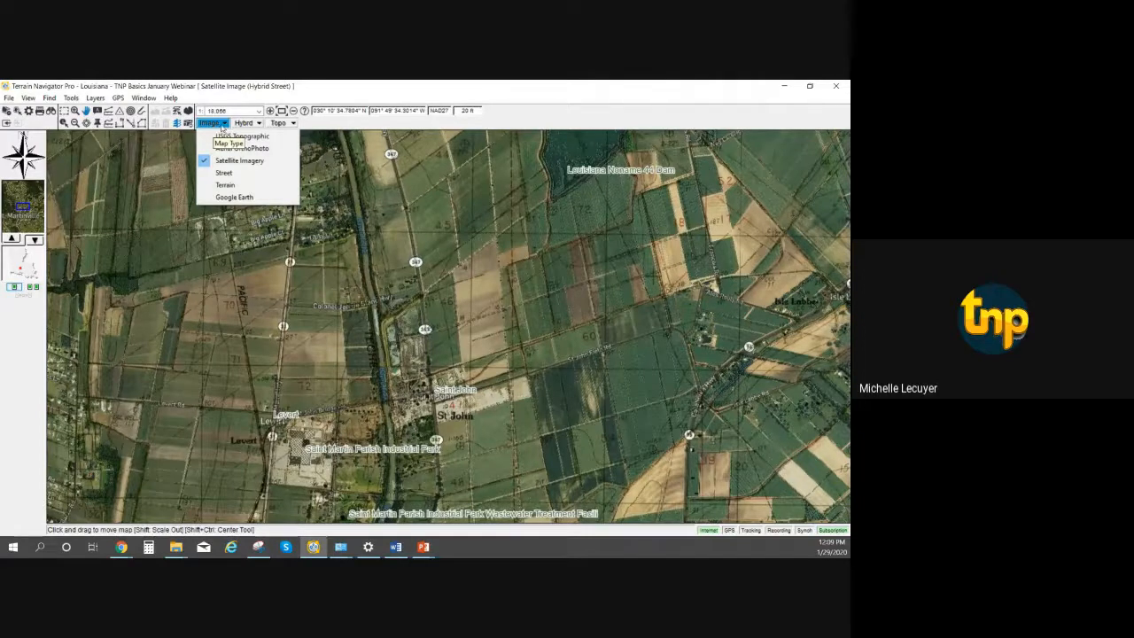
click(293, 125)
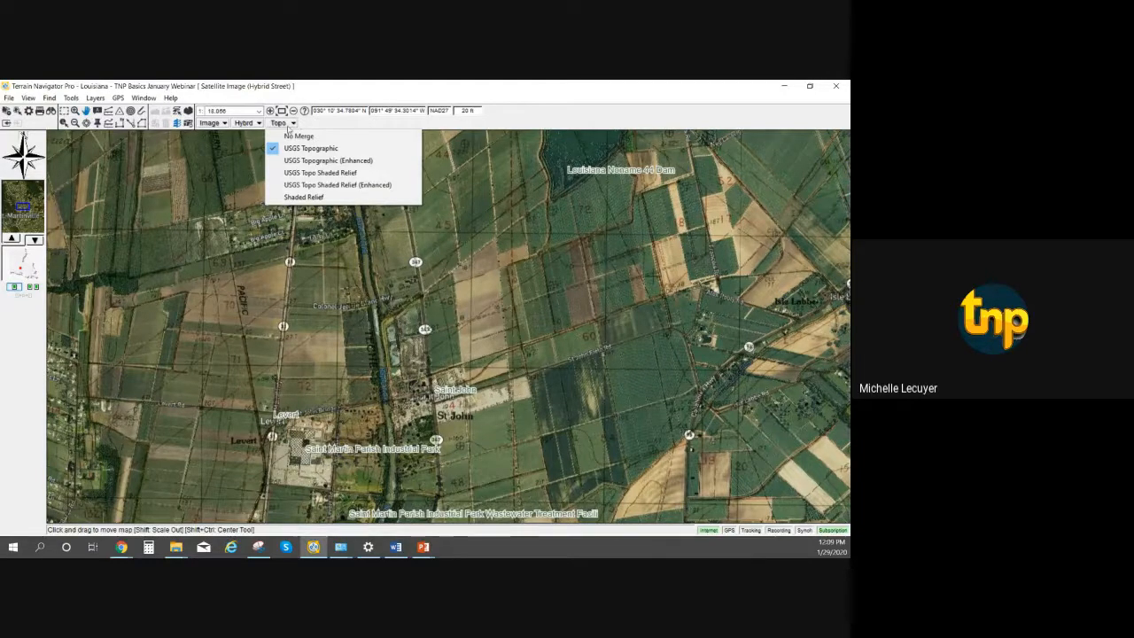
click(295, 124)
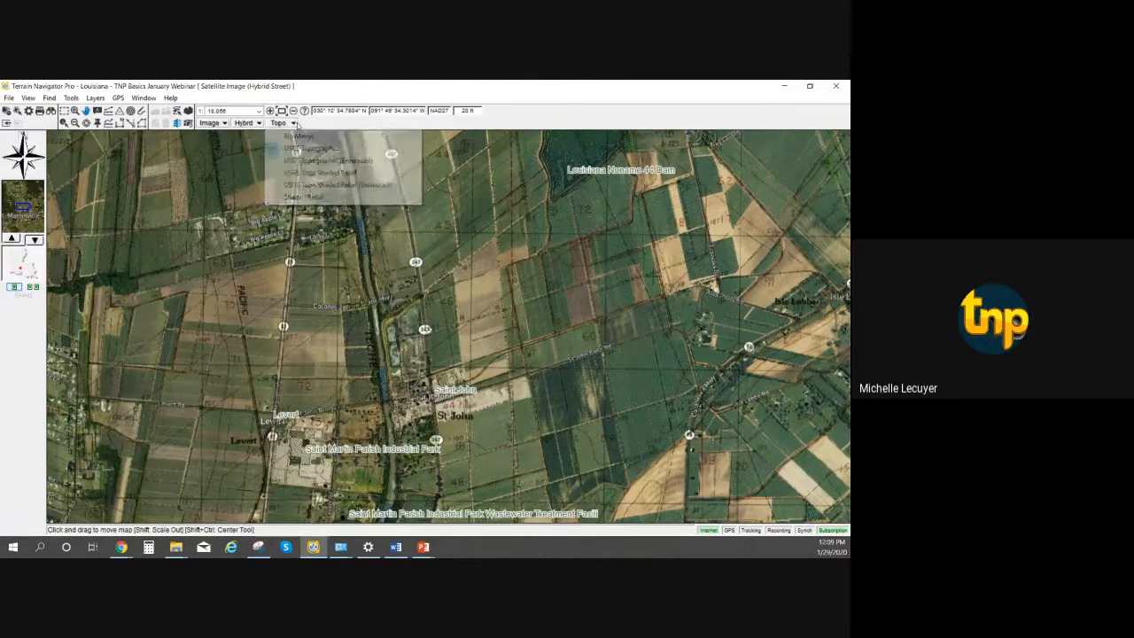
click(319, 84)
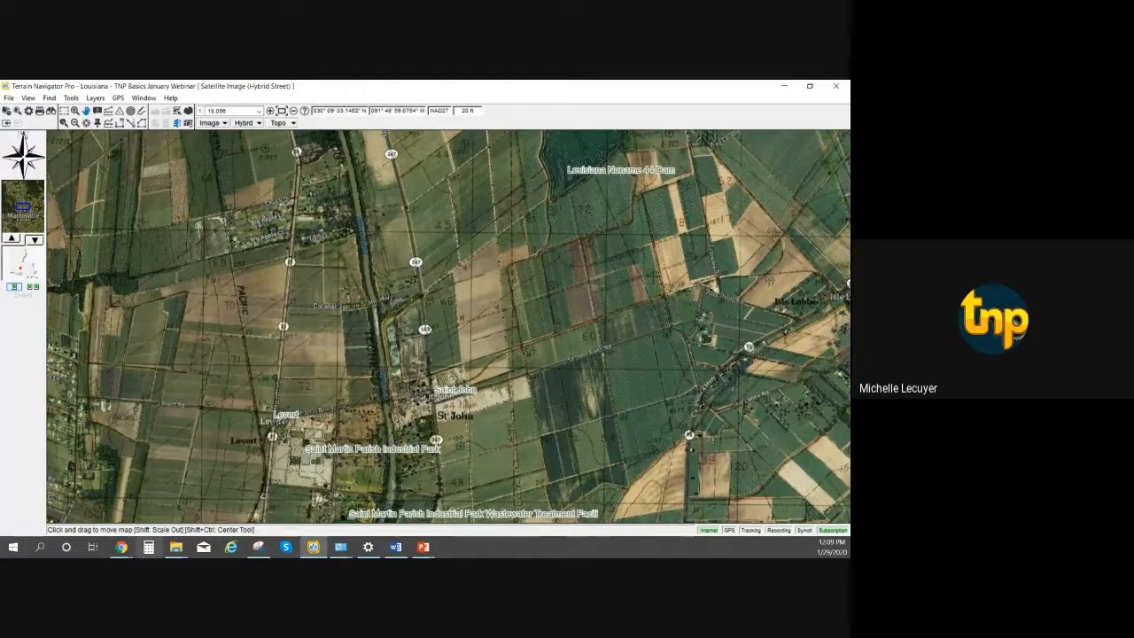
mouse_move(340, 547)
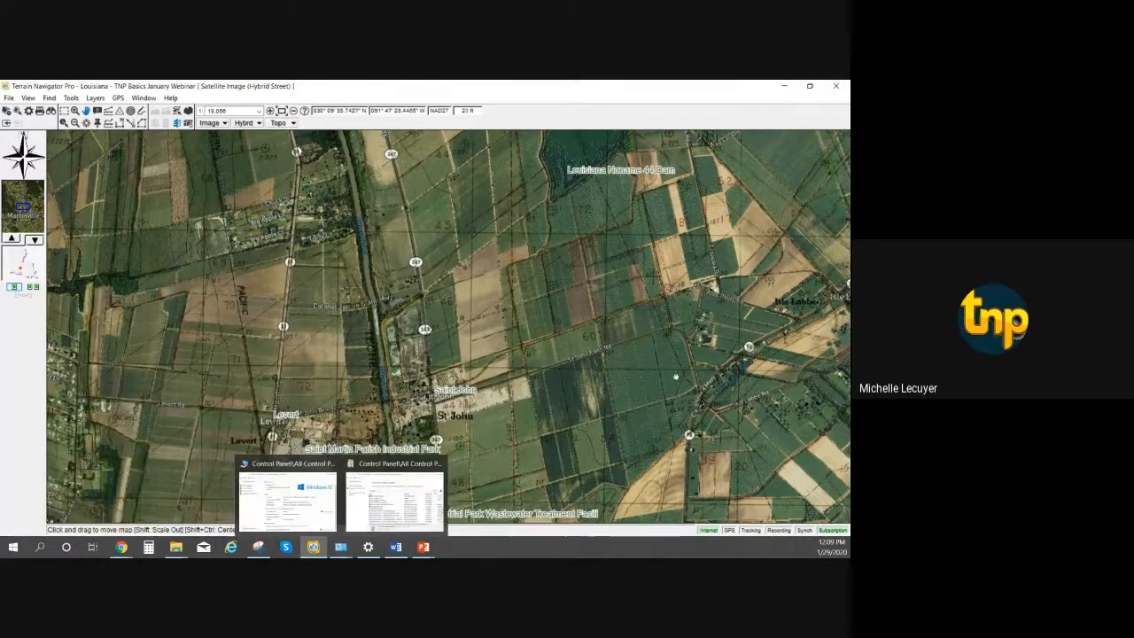
Center the map on the ponds north of St John and set the map scale to 1:6,025.
scroll(542, 381, up, 1)
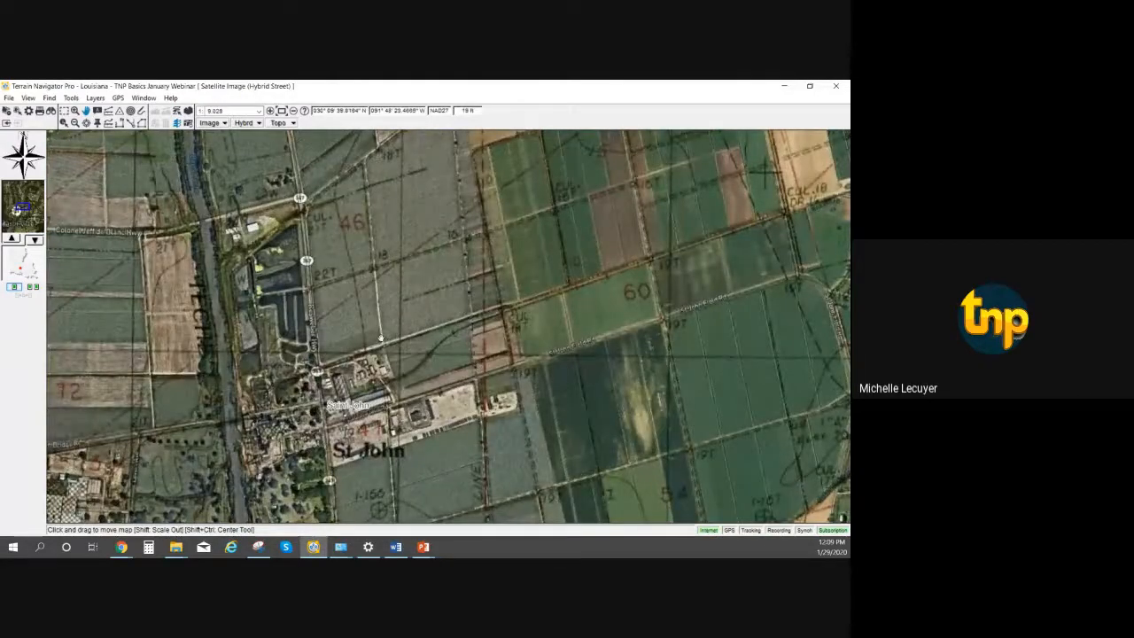
drag(347, 307, 561, 377)
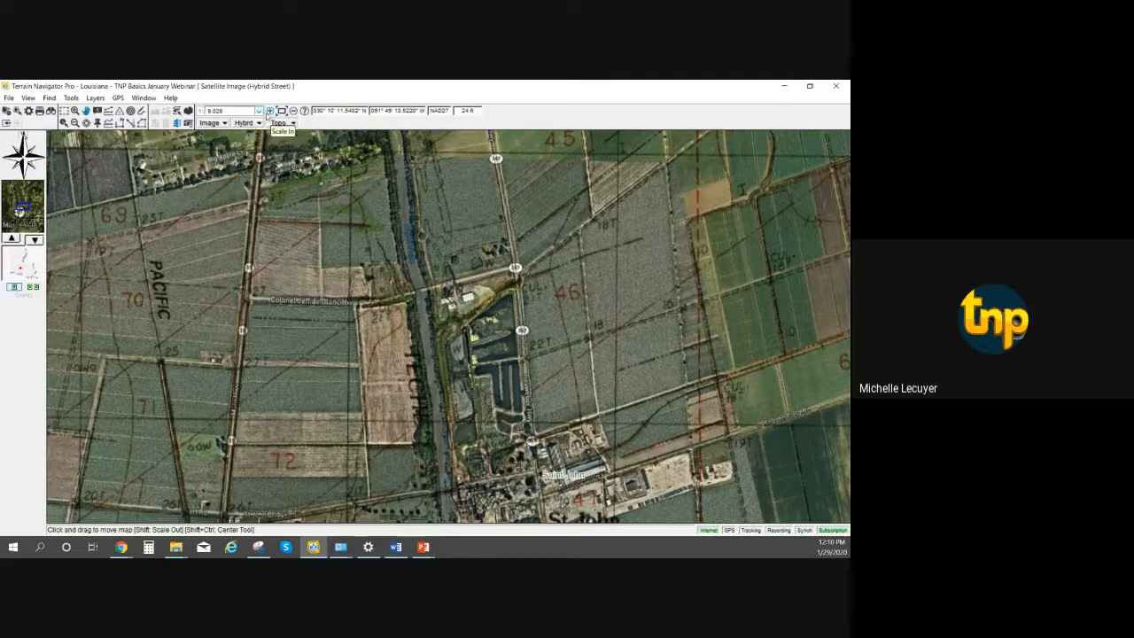
click(258, 114)
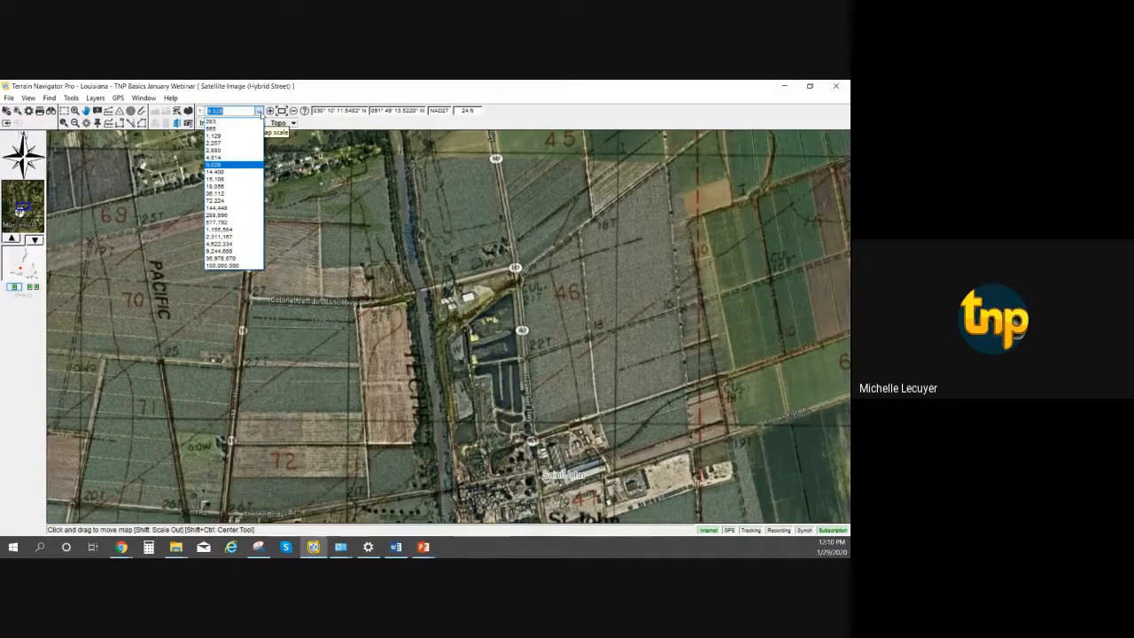
text(6,0)
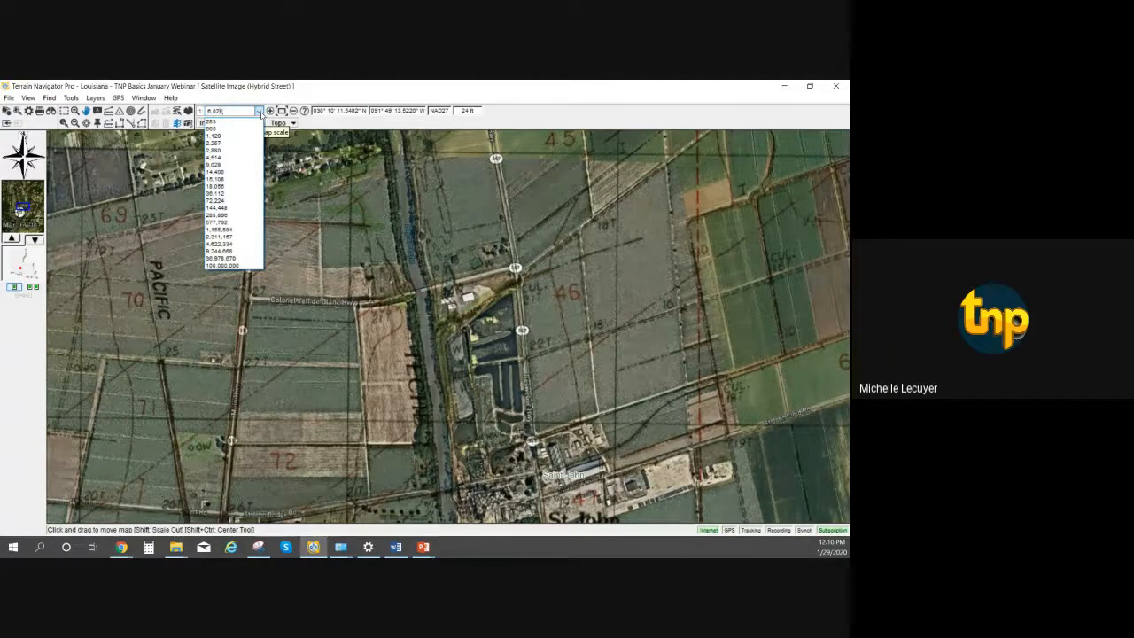
key(Return)
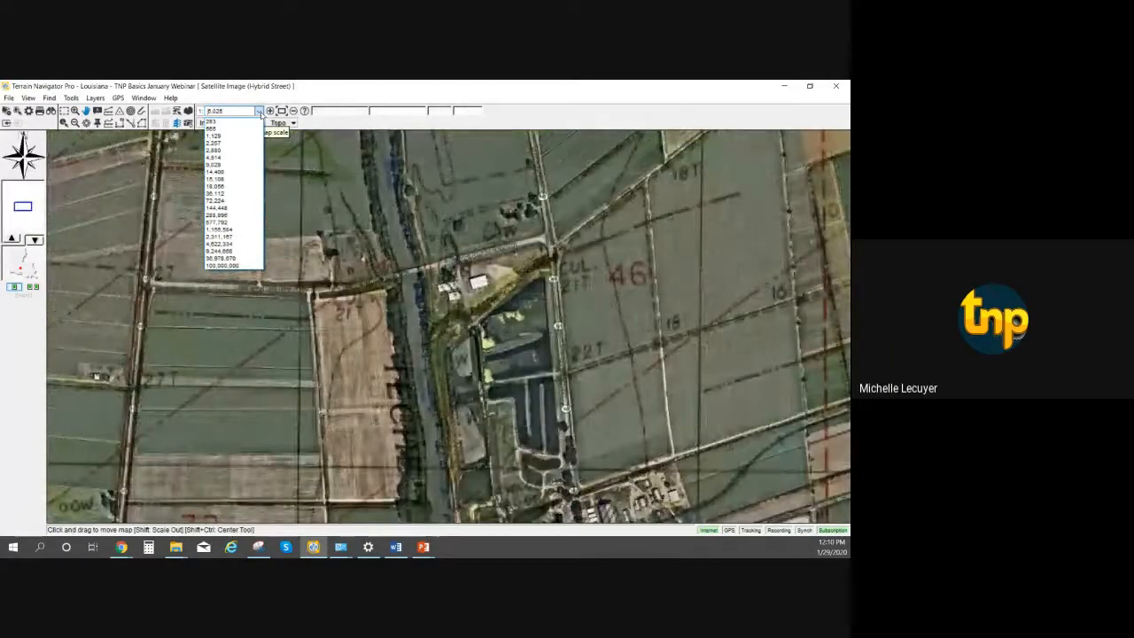
click(321, 84)
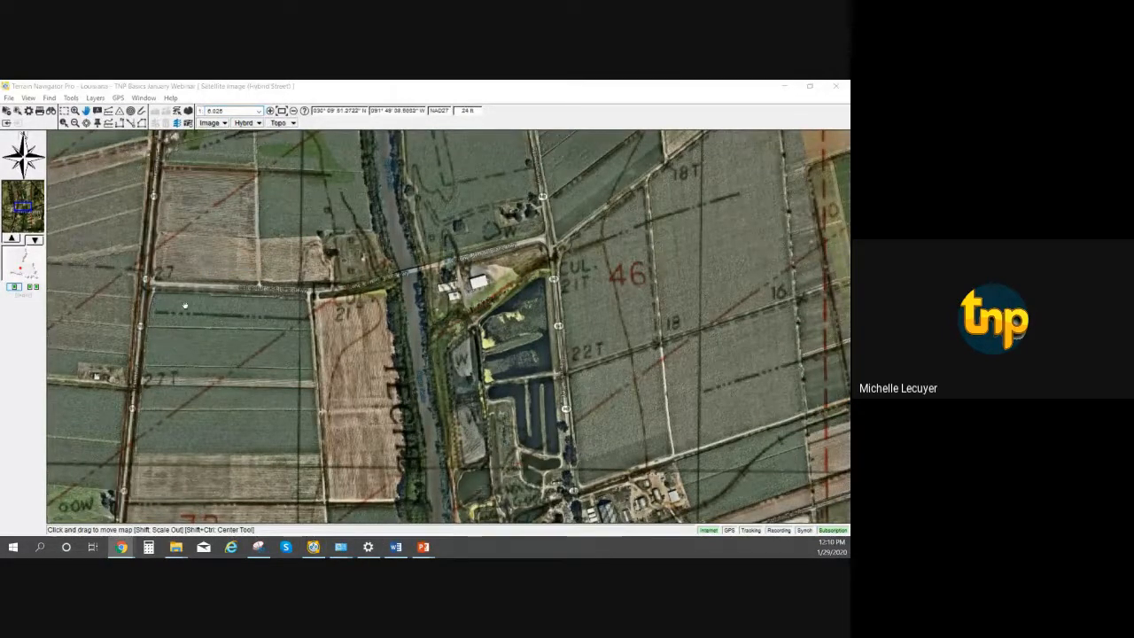
Scale the map out to 1:12,050, place a label just east of Saint John, and widen its box.
shift+click(511, 321)
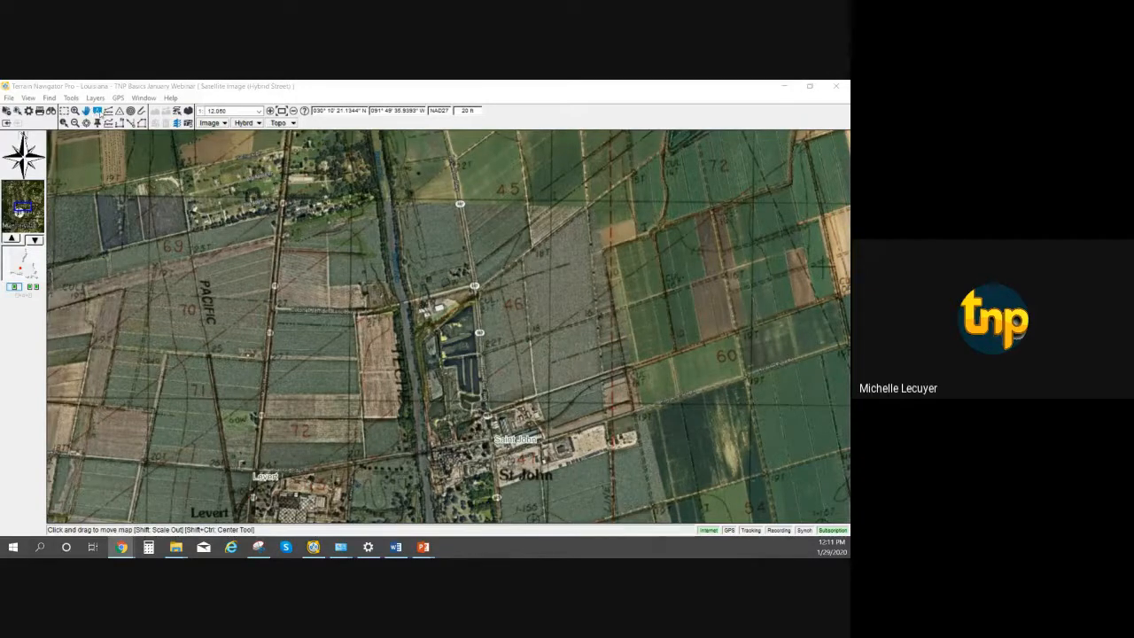
click(98, 112)
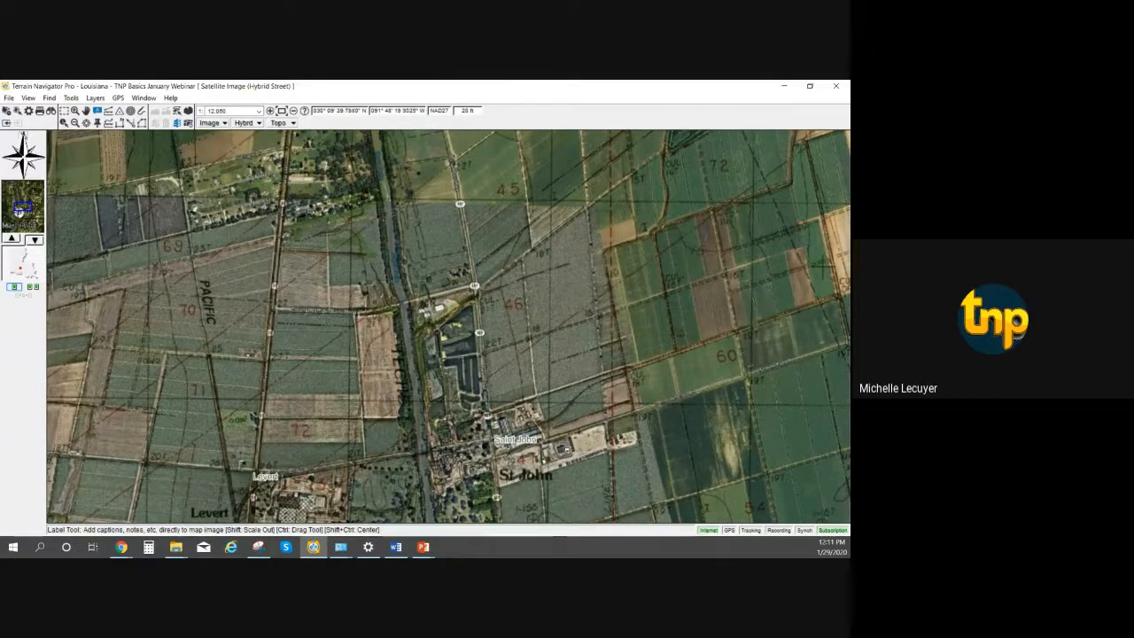
click(563, 447)
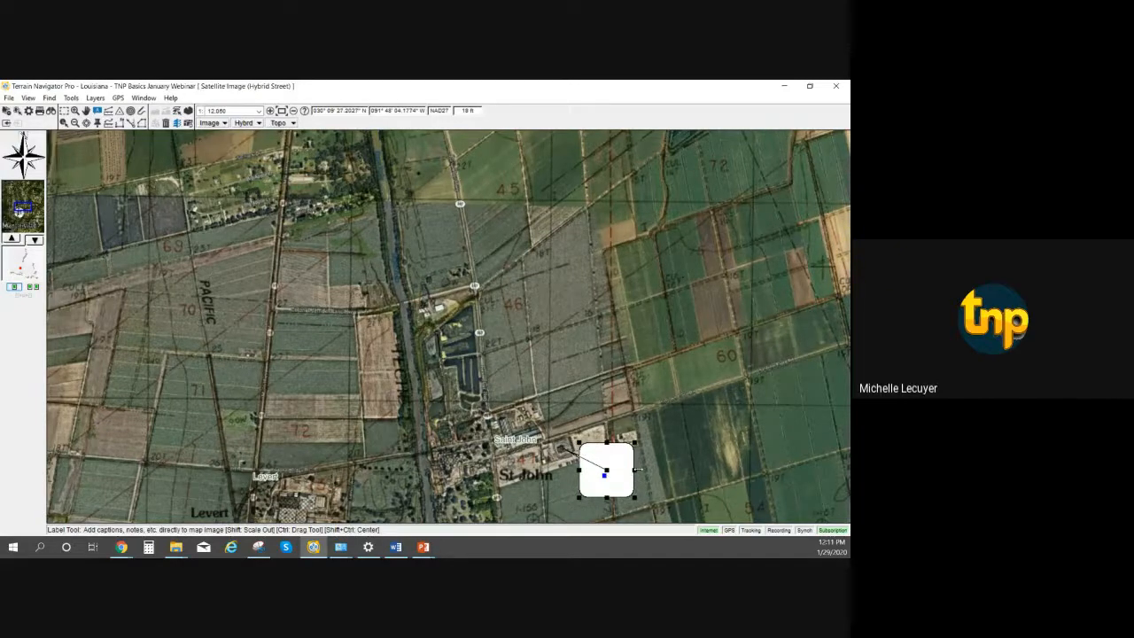
drag(634, 470, 699, 475)
Open the new label's properties and replace its text with the resident's full name in possessive form followed by "House".
right_click(562, 470)
click(622, 478)
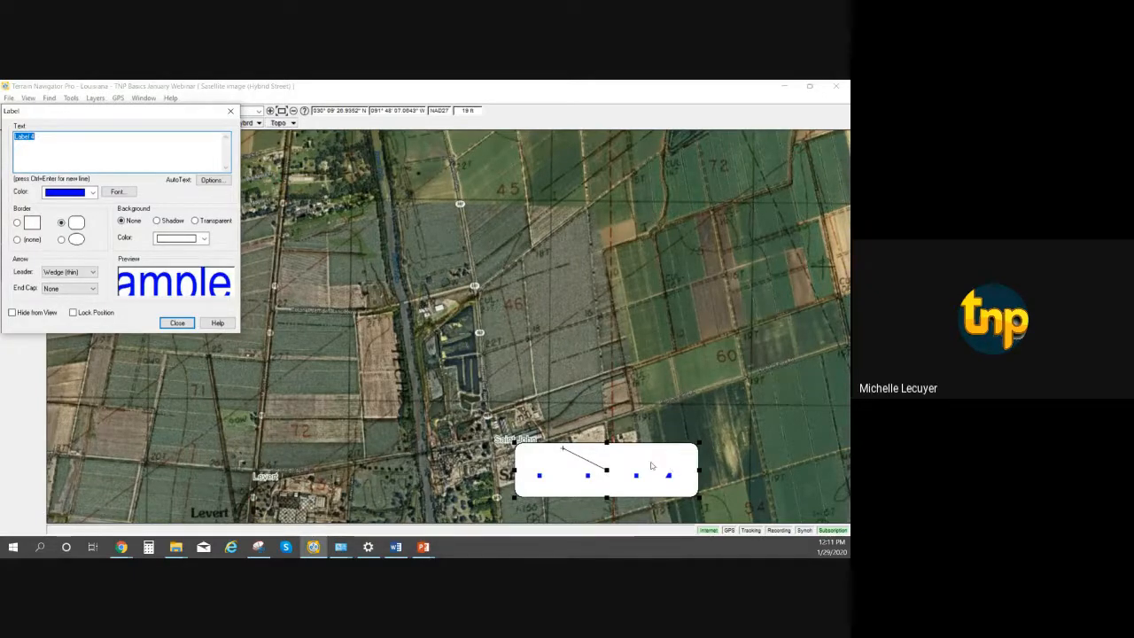
key(BackSpace)
text(J)
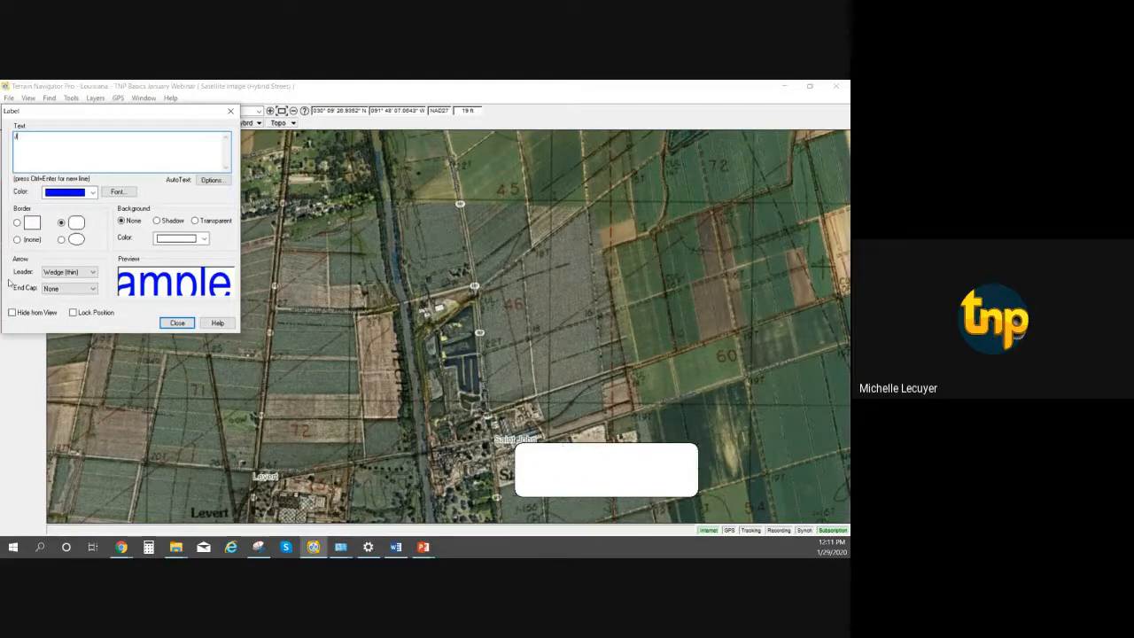
text(oe Smith's House)
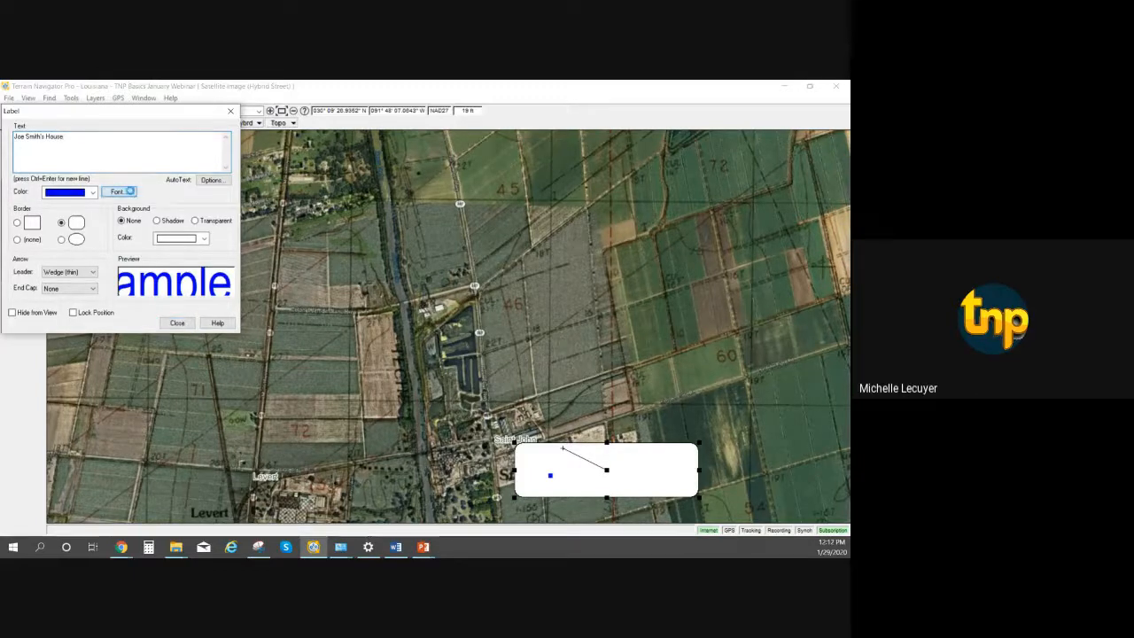
Set the label's font to Arial Regular at size 28.
click(124, 192)
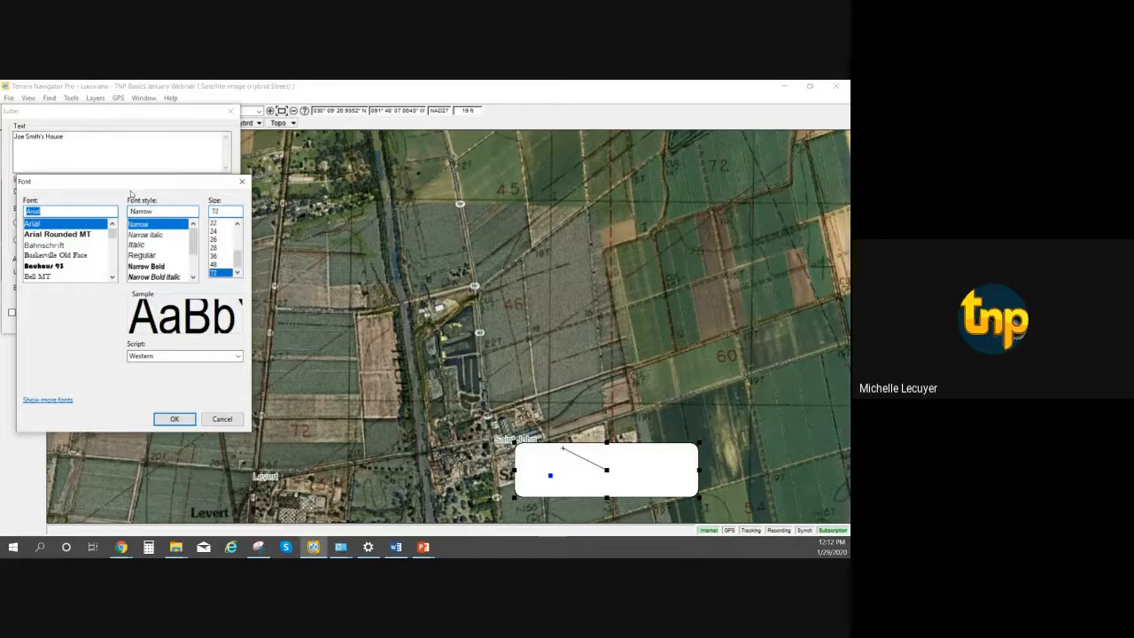
click(112, 276)
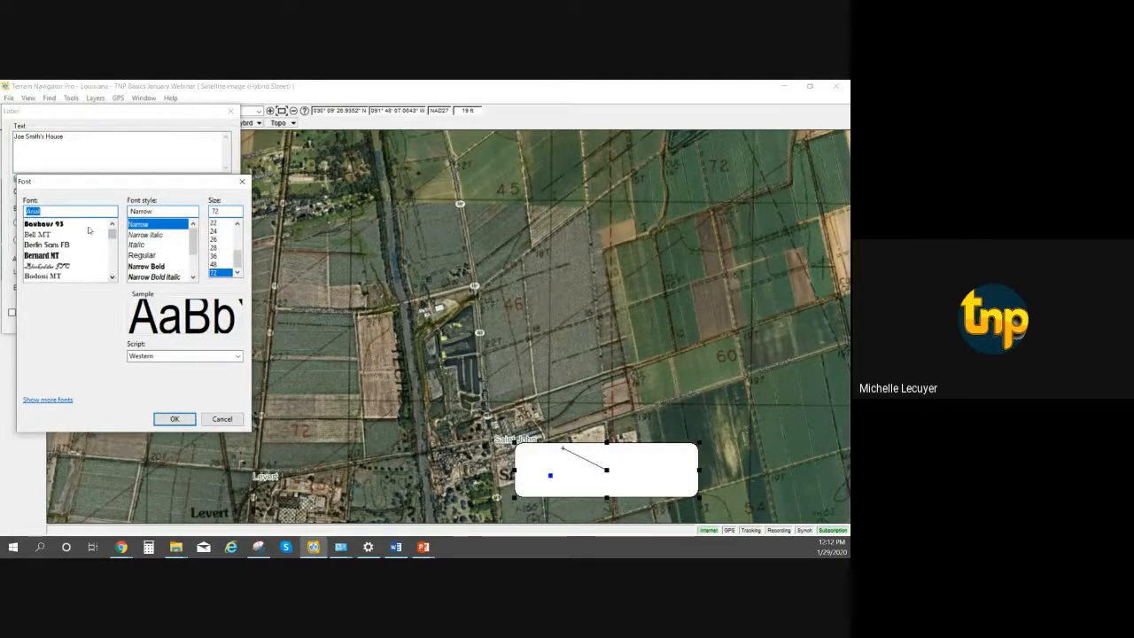
click(218, 240)
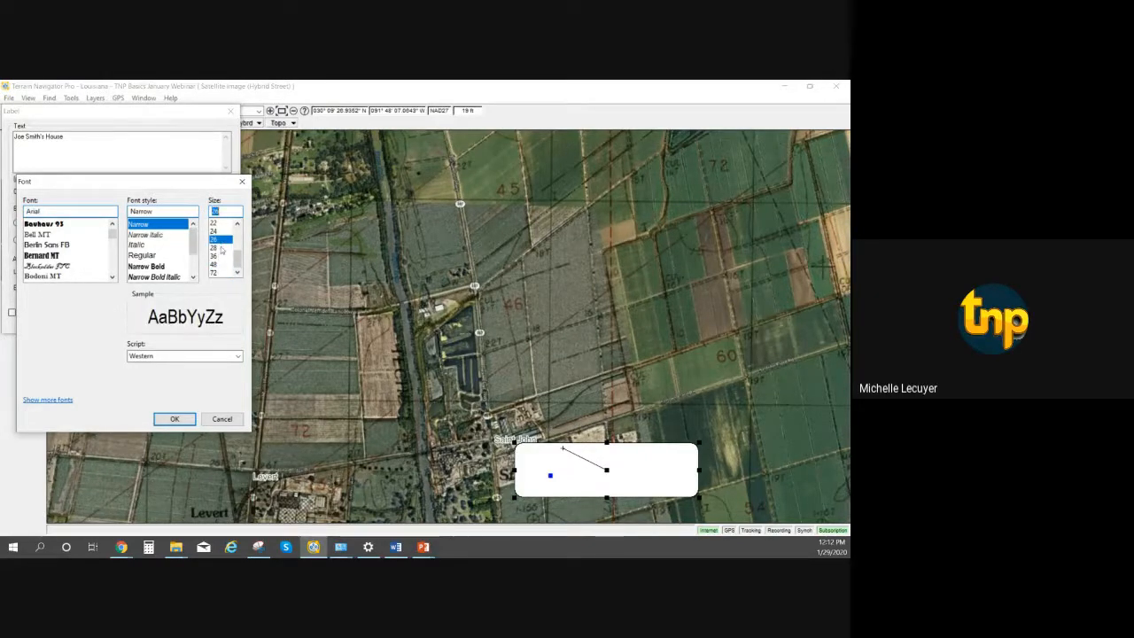
click(222, 248)
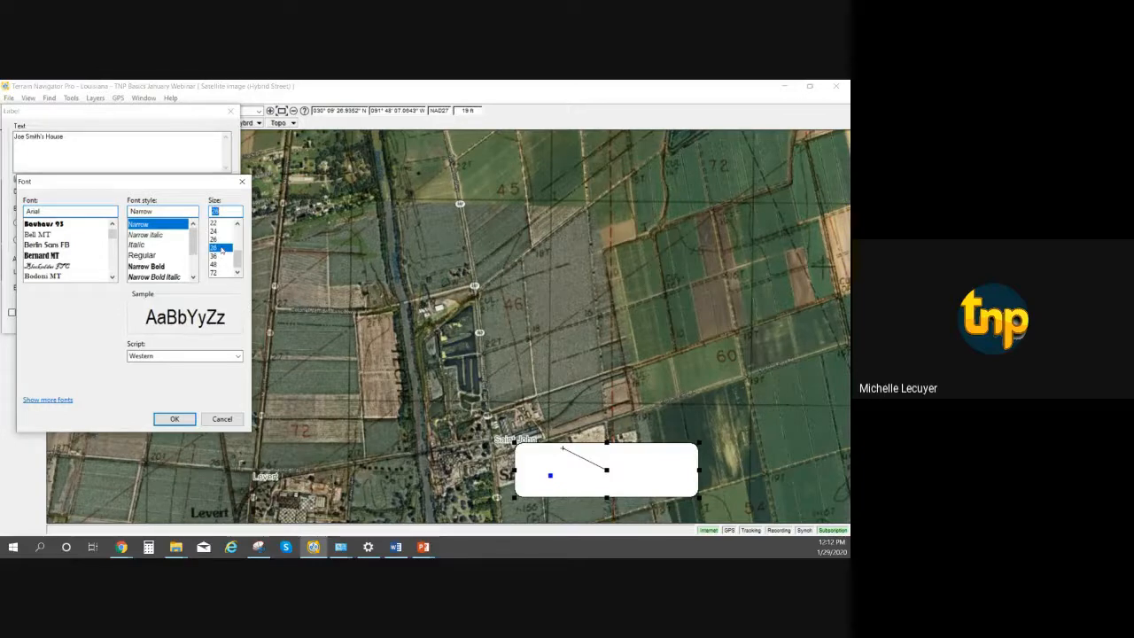
click(140, 255)
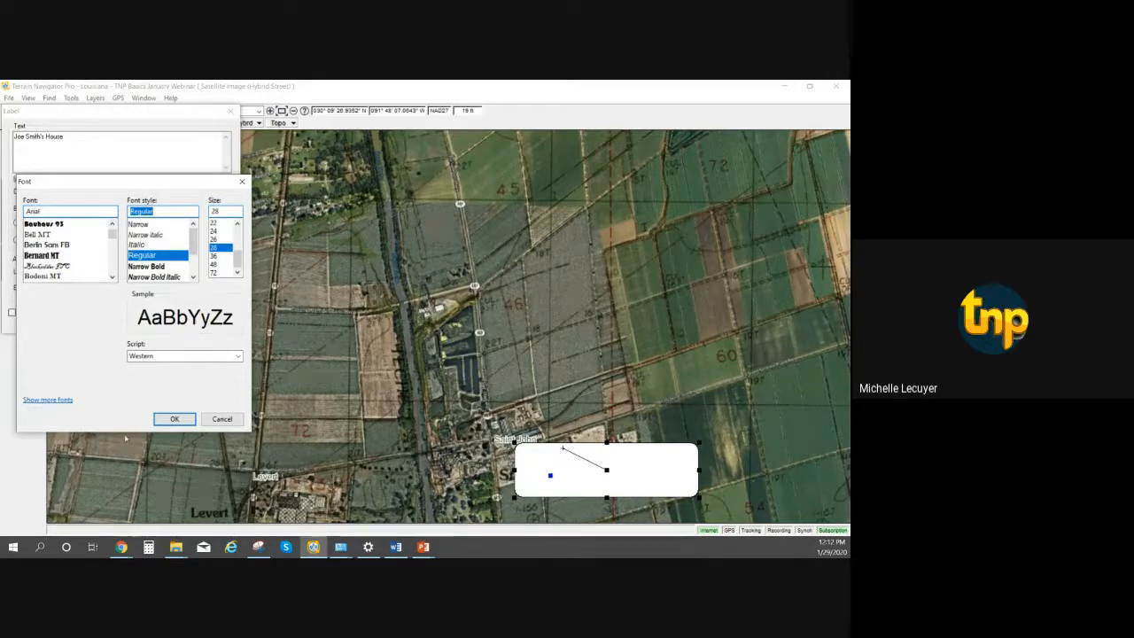
click(178, 417)
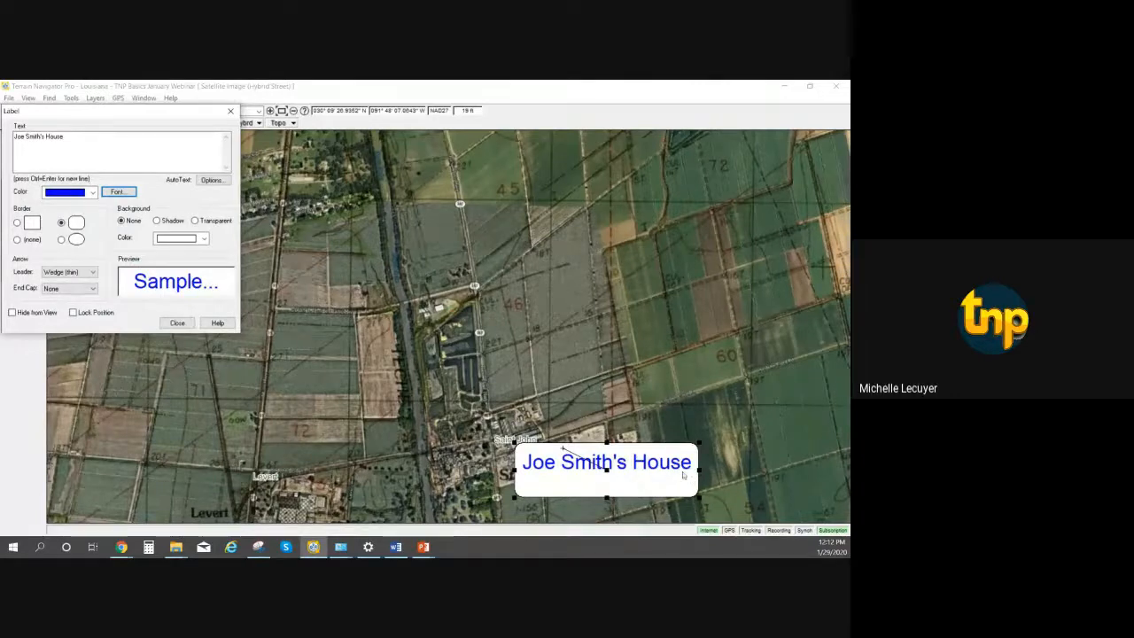
Color the label's text red and give the label an oval border.
click(71, 193)
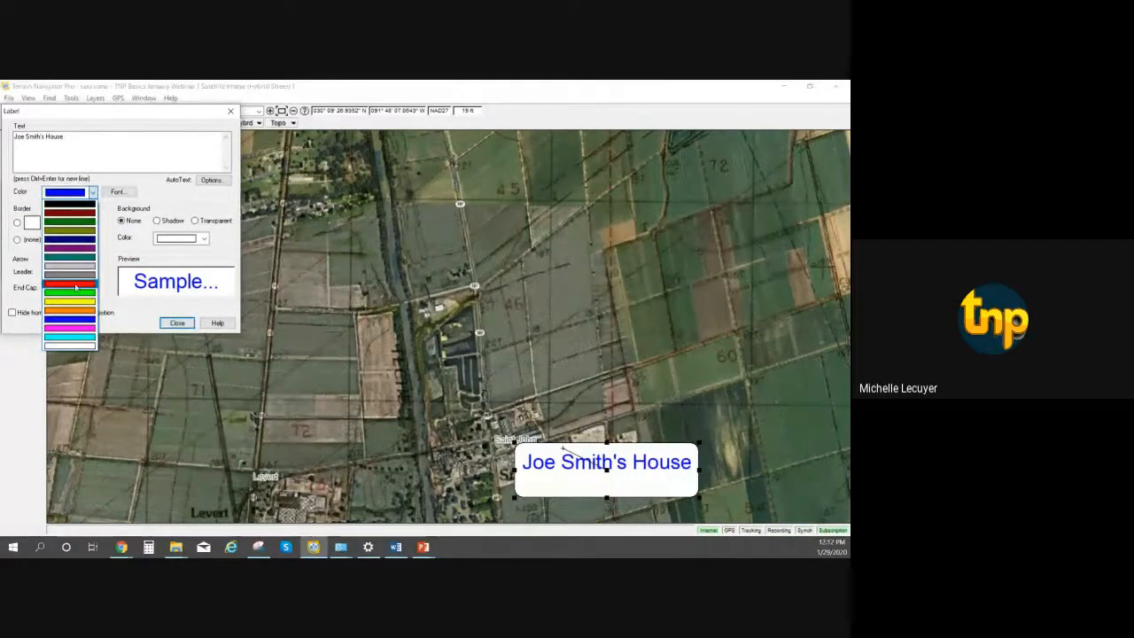
click(75, 285)
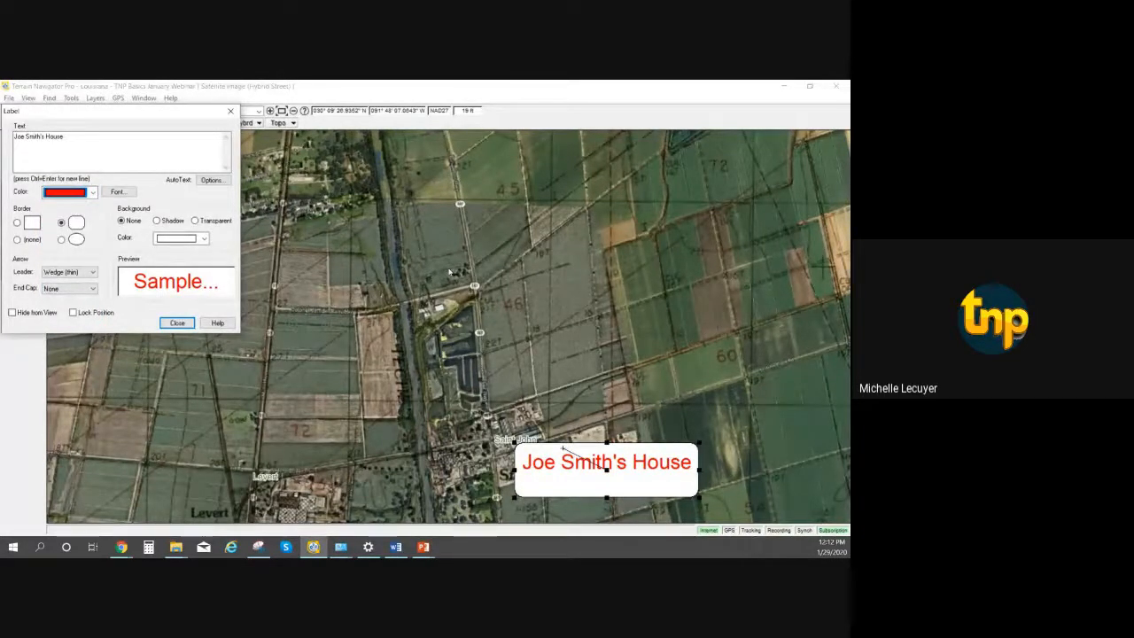
click(61, 240)
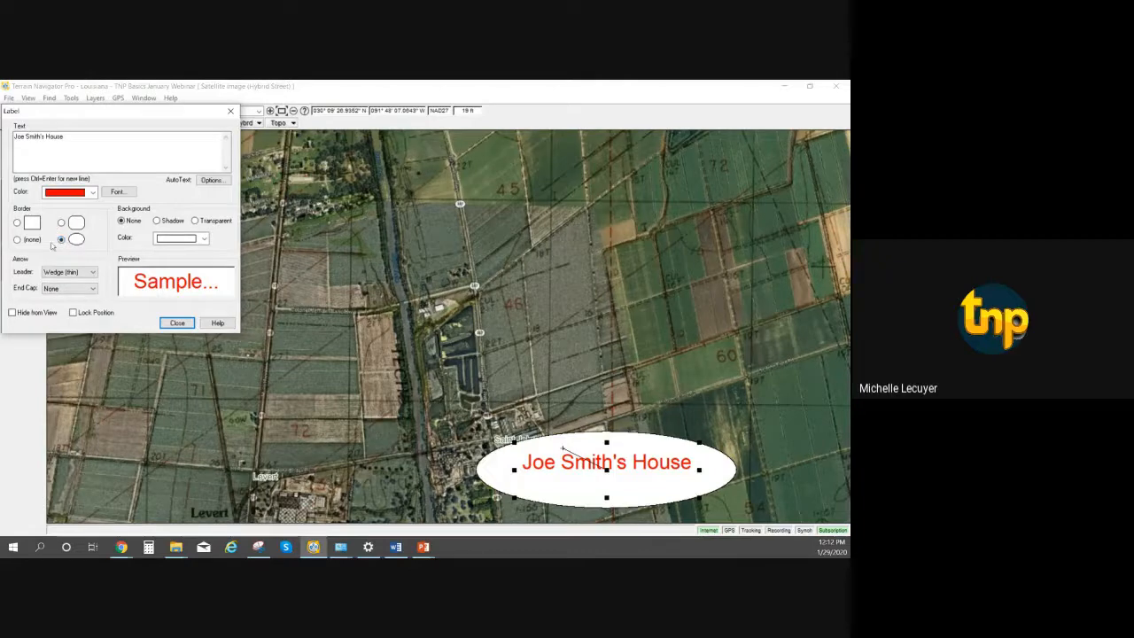
Give the label a Line (thin) leader with an Arrow (small) end cap, and move it northeast, clear of Saint John.
click(93, 273)
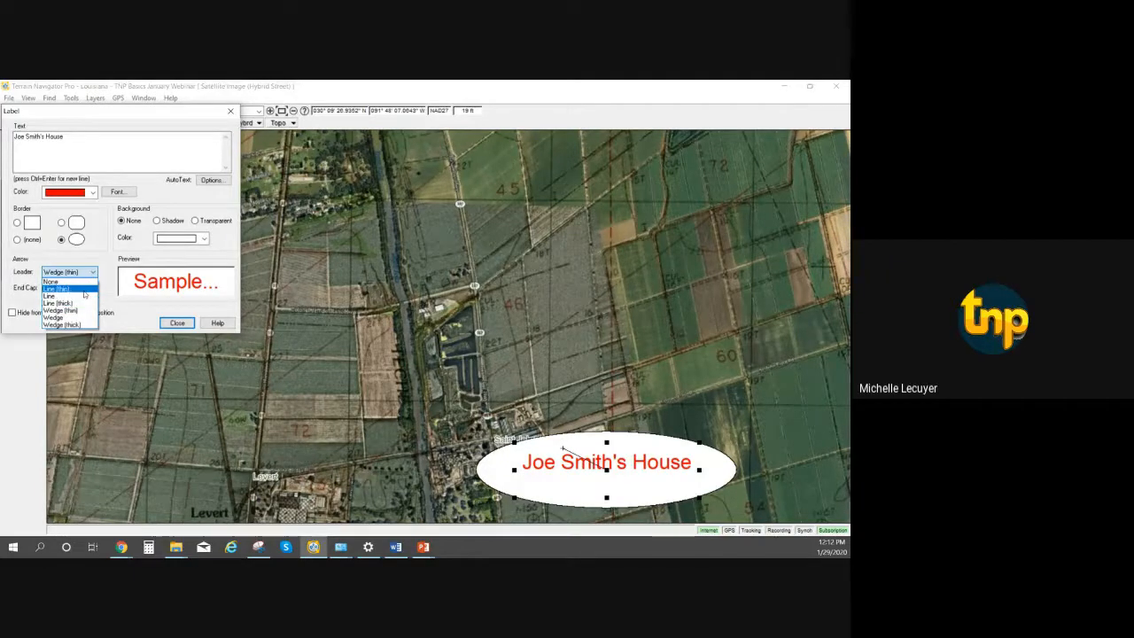
click(81, 289)
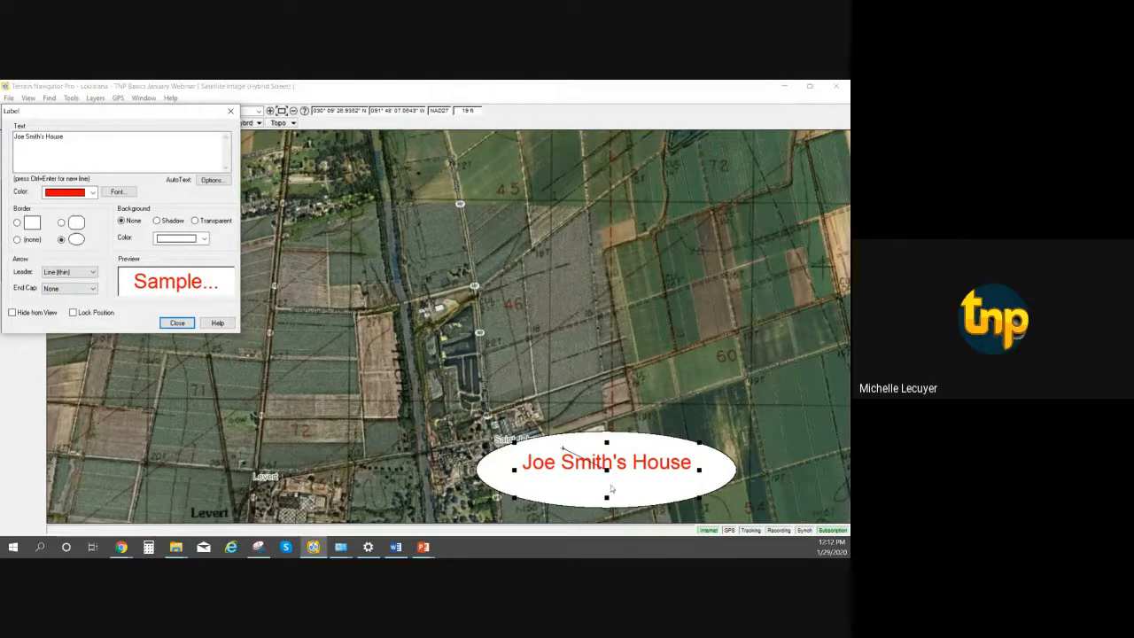
click(92, 290)
click(92, 290)
click(92, 290)
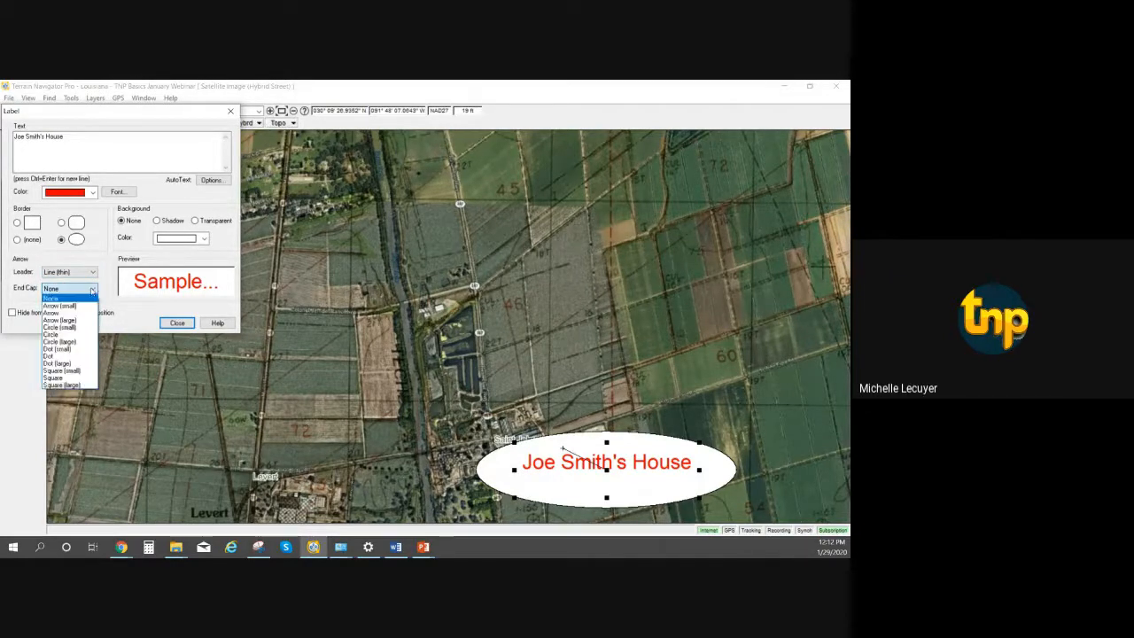
click(84, 306)
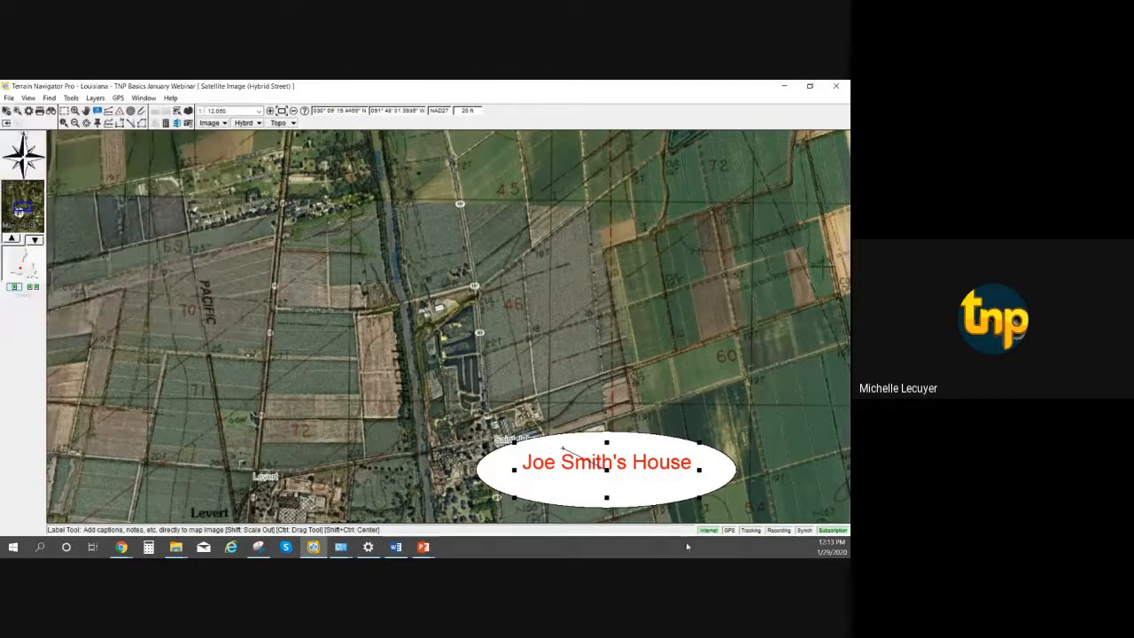
drag(607, 471, 651, 343)
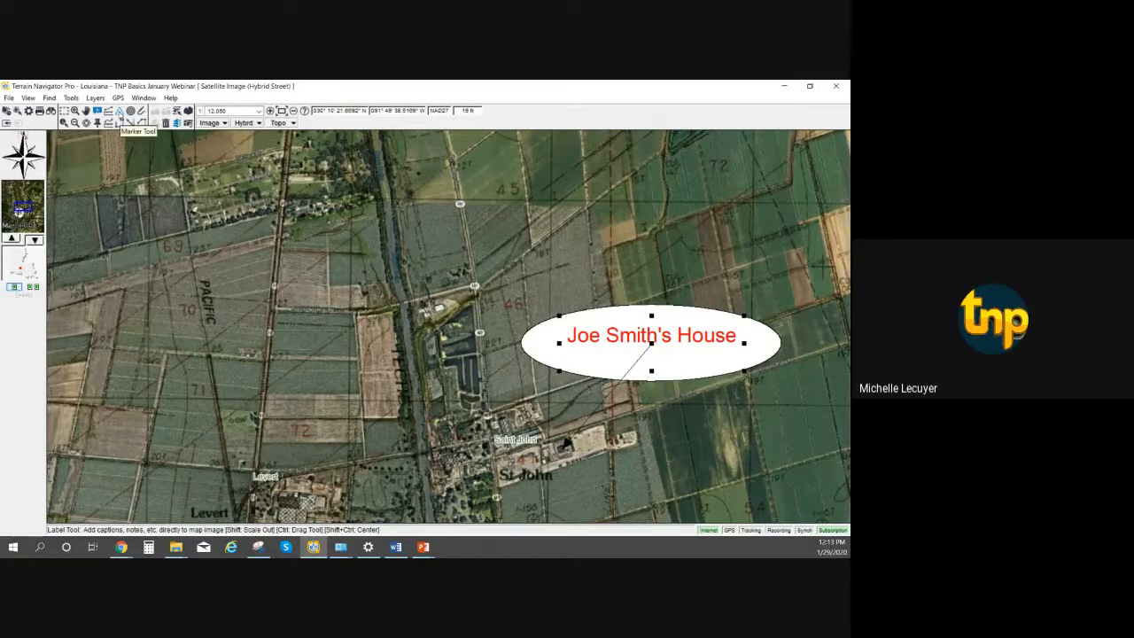
Place a marker just west of the ponds north of St John and name it Water Storage Tank.
click(120, 114)
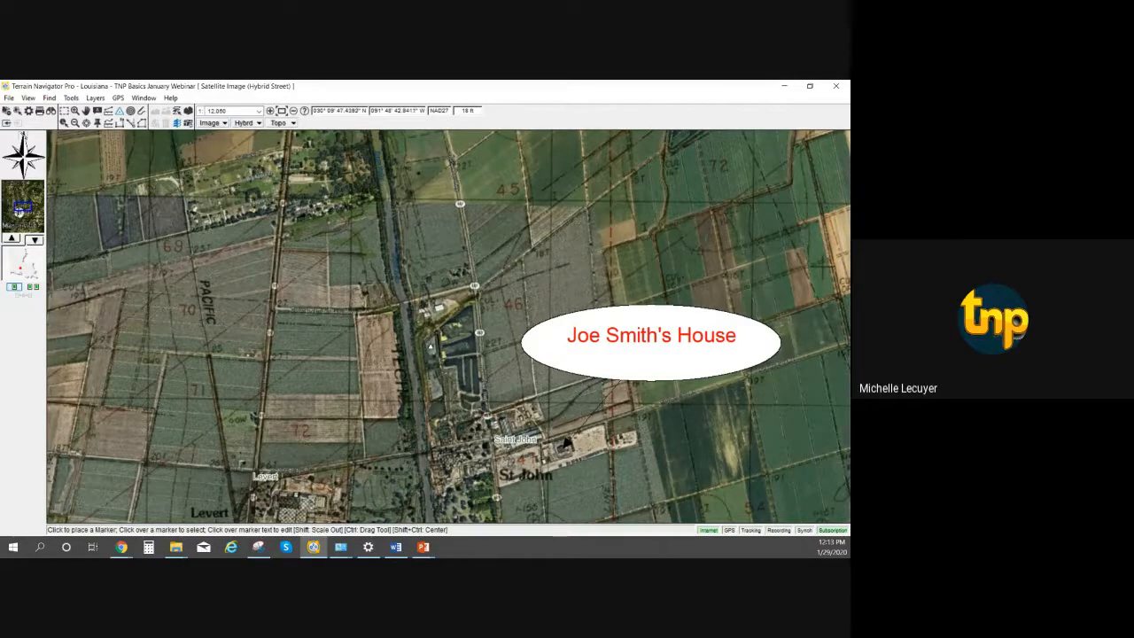
click(430, 344)
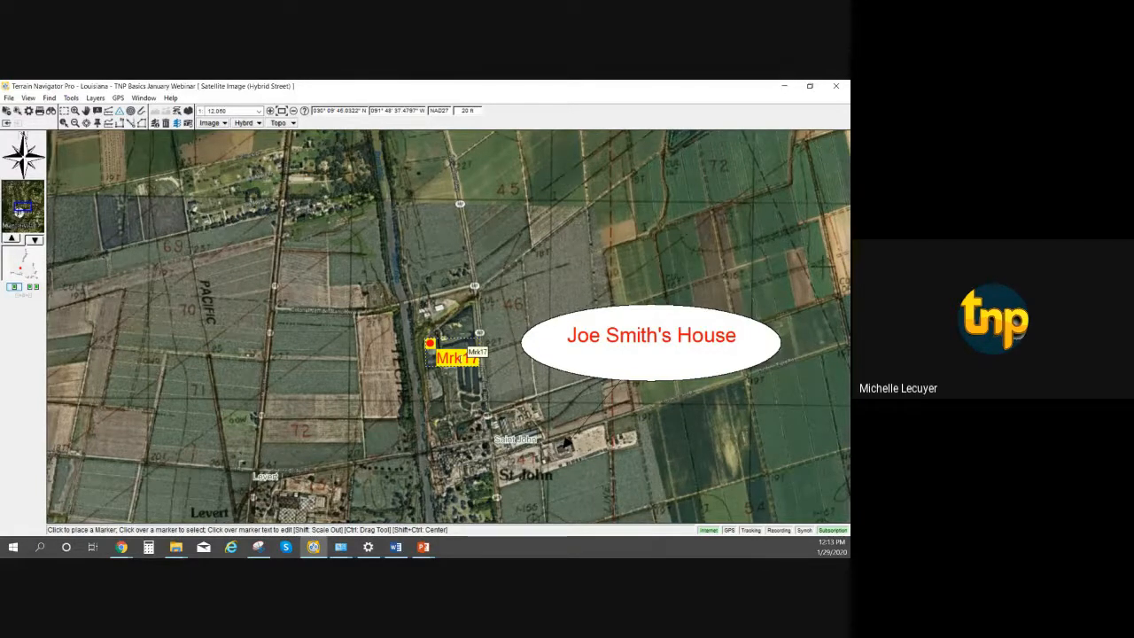
right_click(460, 357)
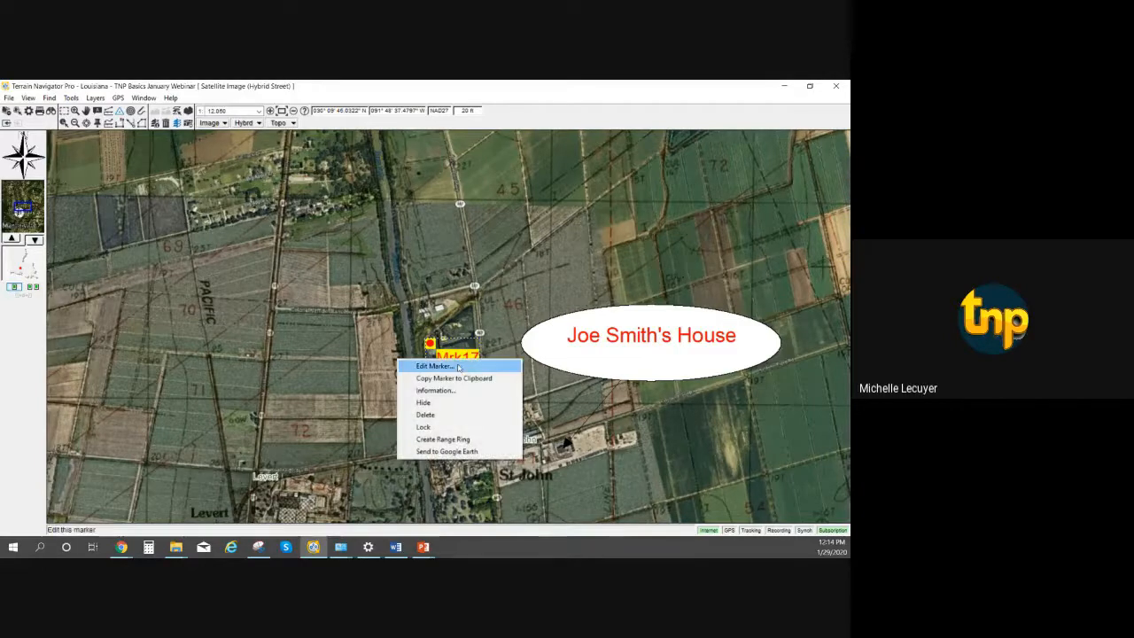
click(456, 363)
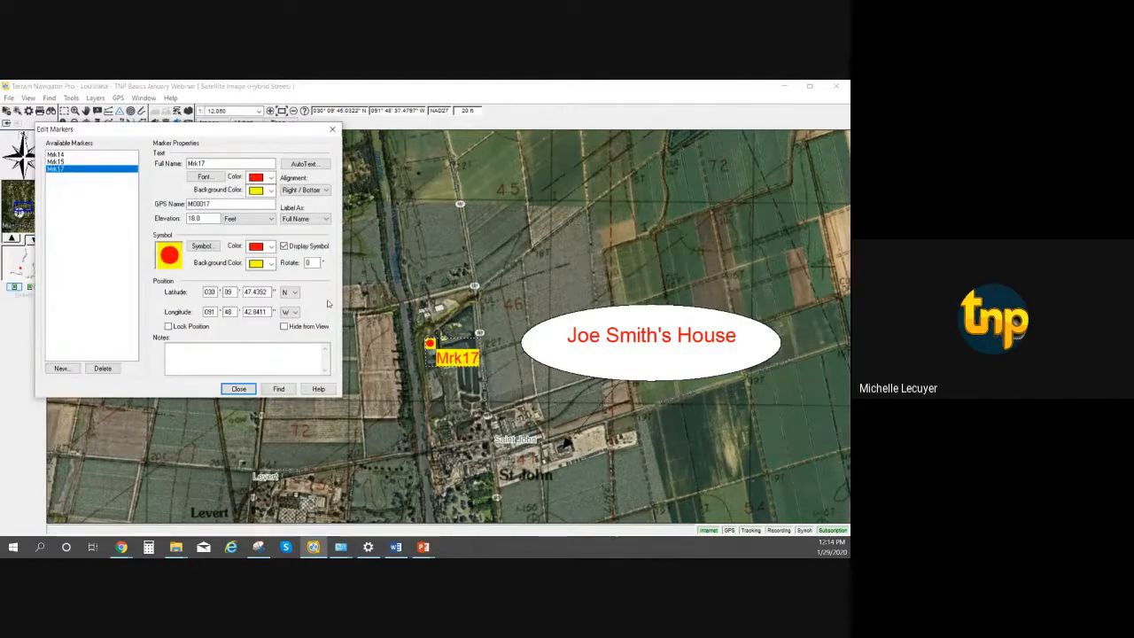
drag(219, 164, 160, 165)
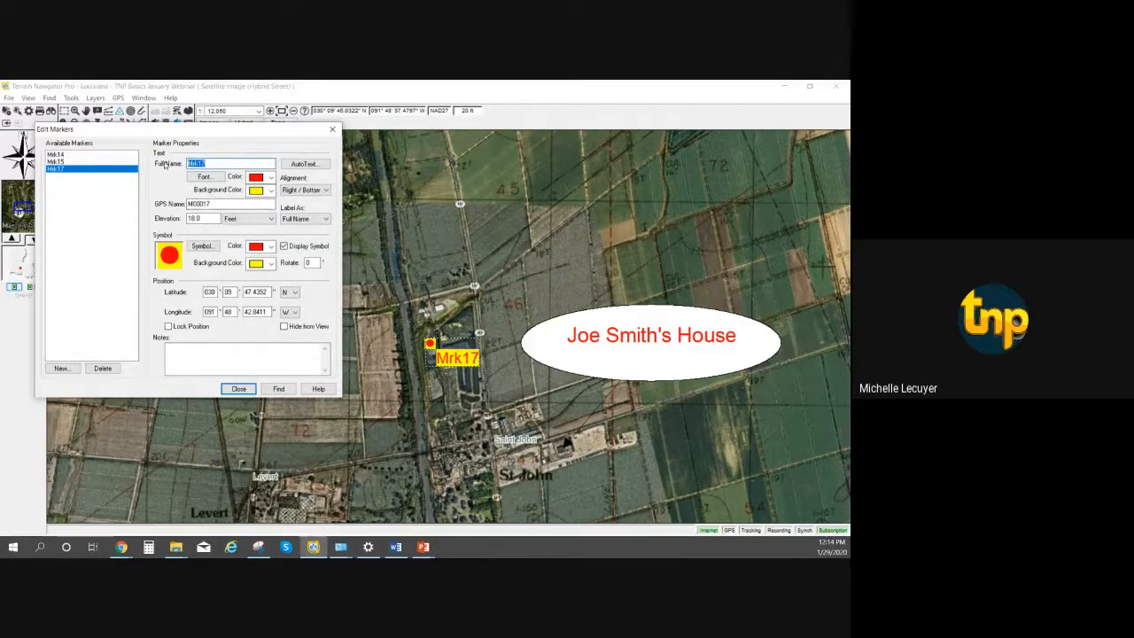
key(BackSpace)
text(Water Storage tan)
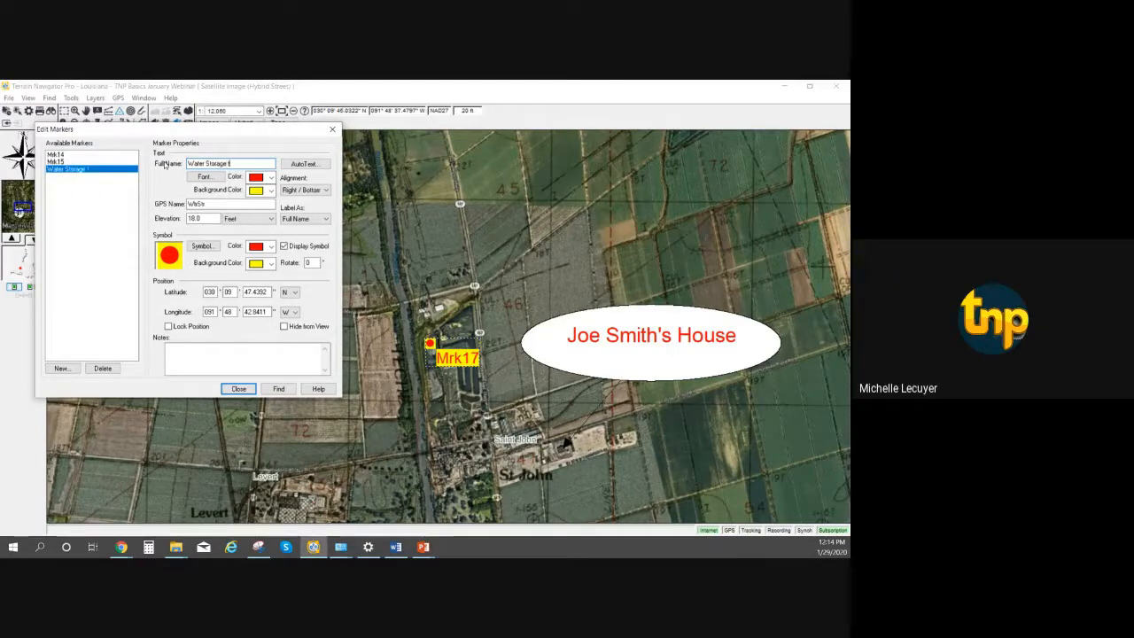
text(k)
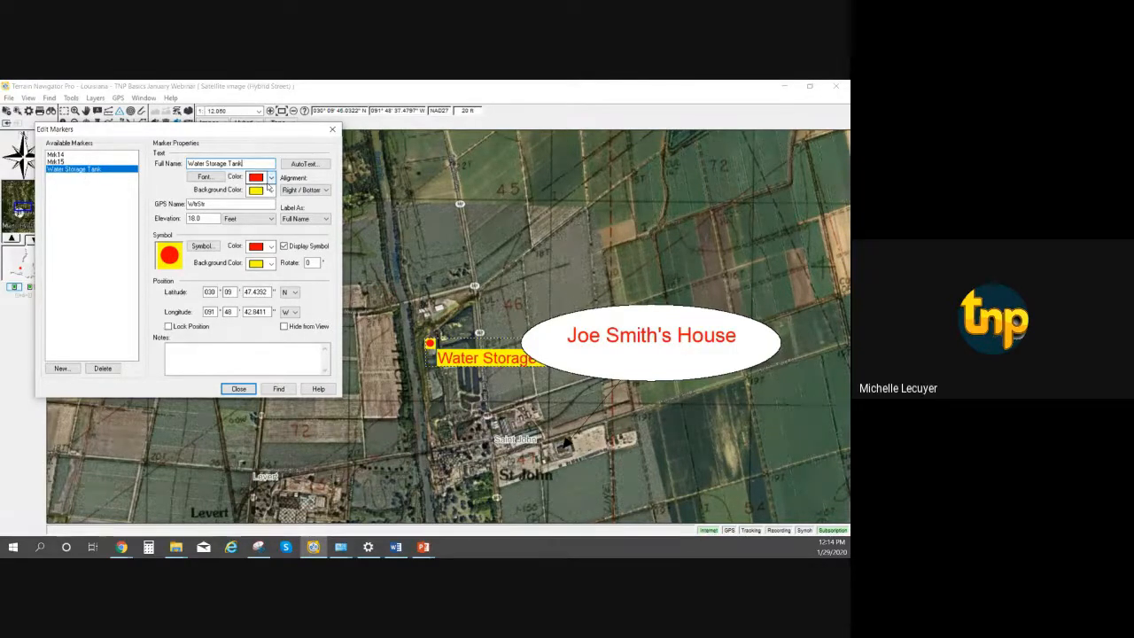
Change the Water Storage Tank marker's symbol to the circled W from the General style and set its size to 22.
click(203, 246)
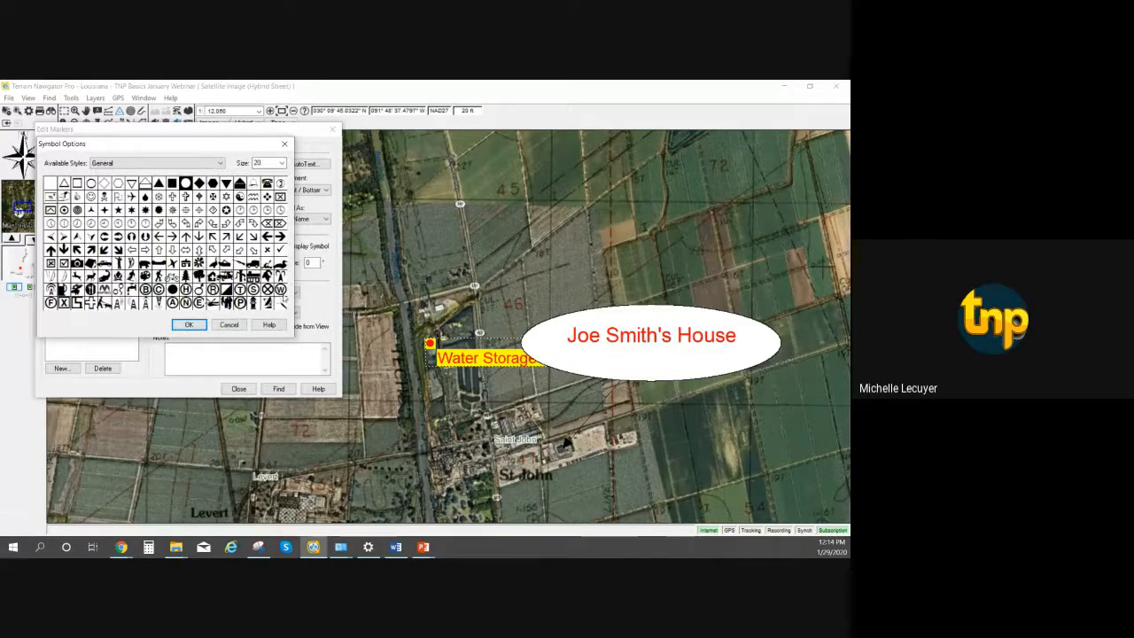
click(280, 290)
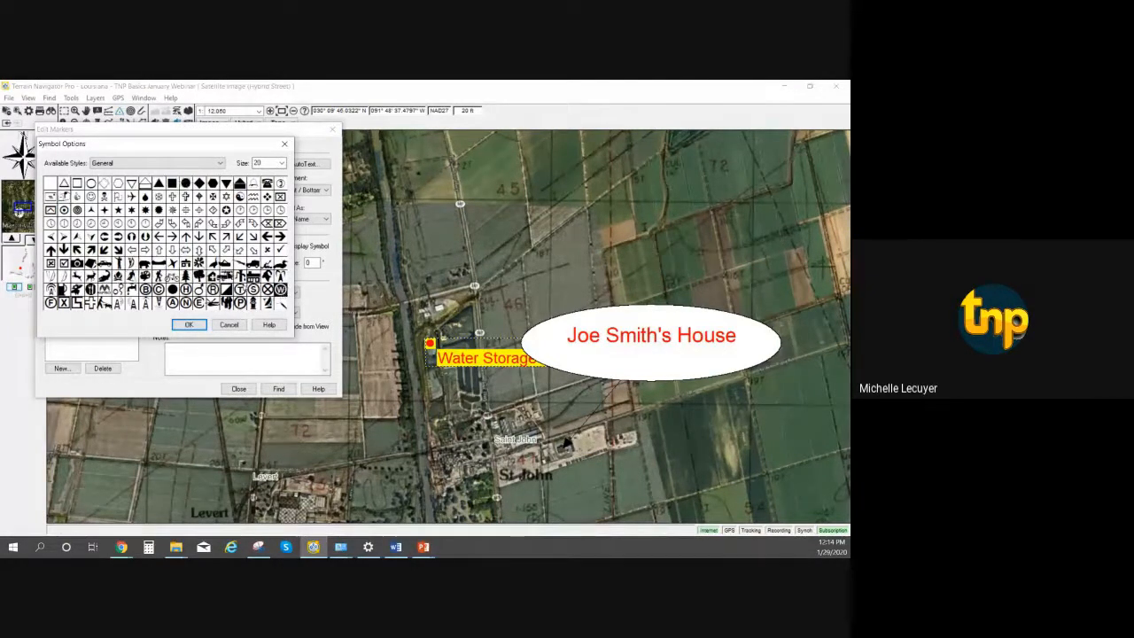
click(190, 326)
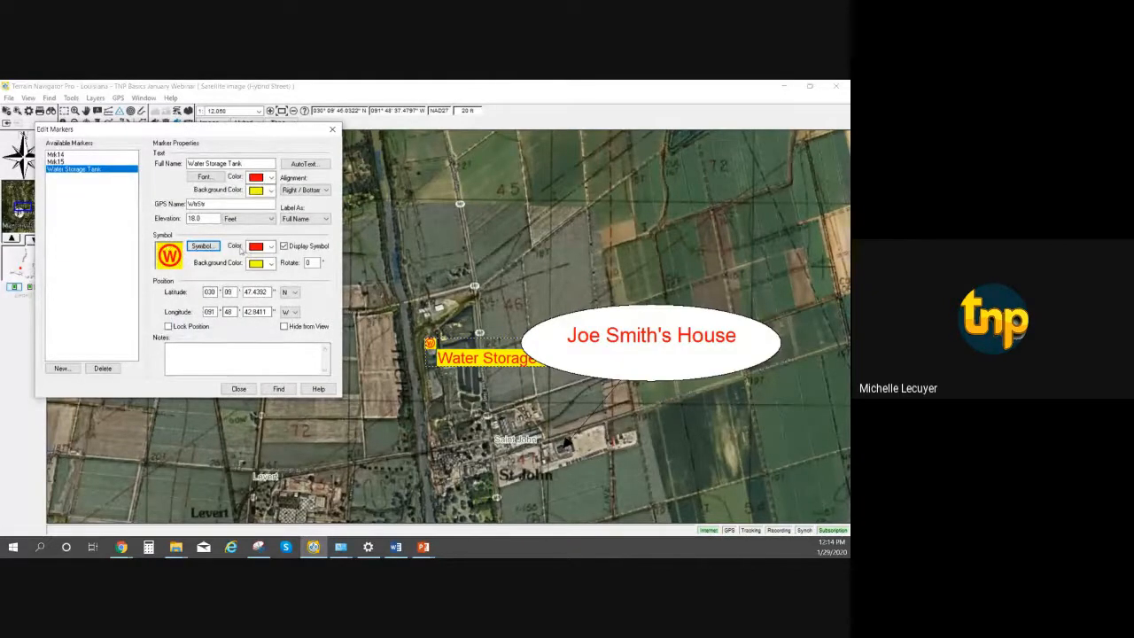
click(202, 246)
click(280, 163)
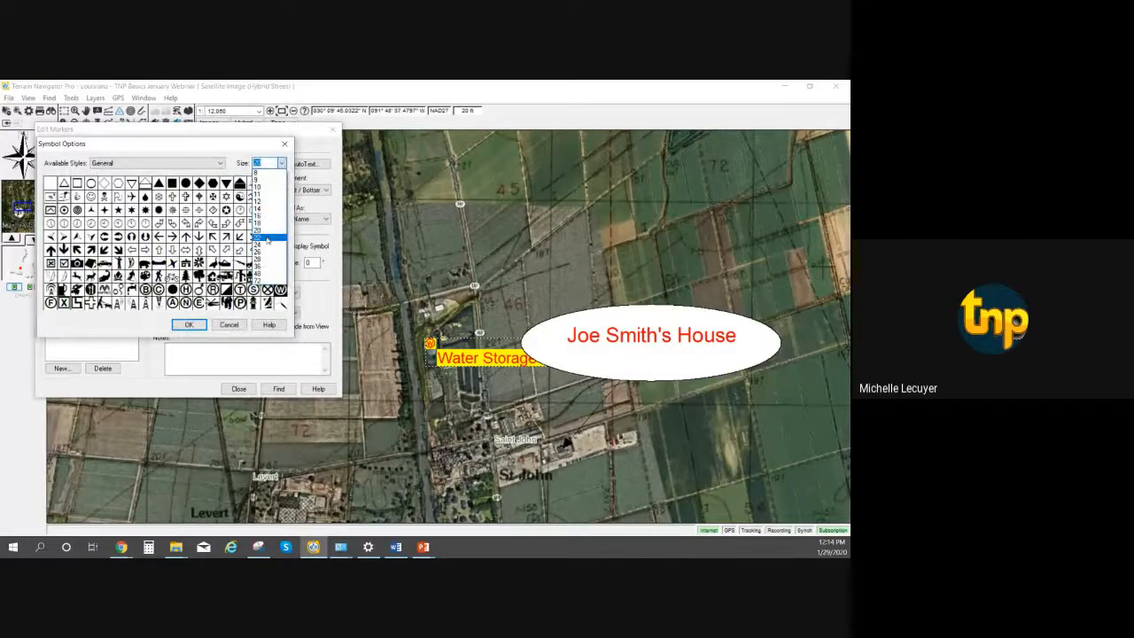
click(267, 232)
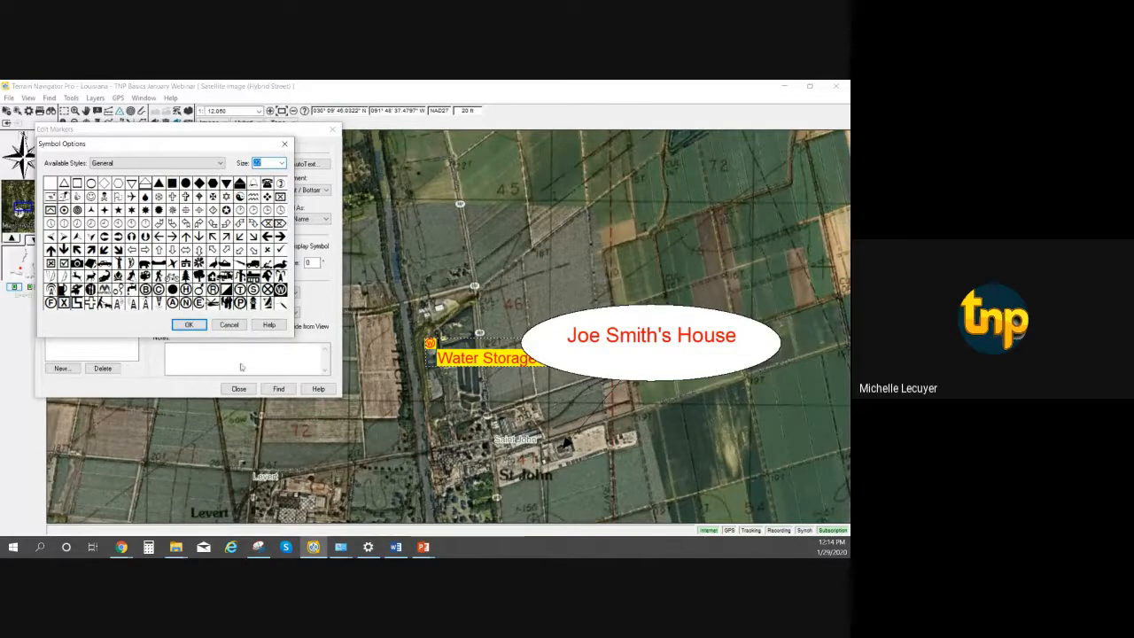
click(191, 327)
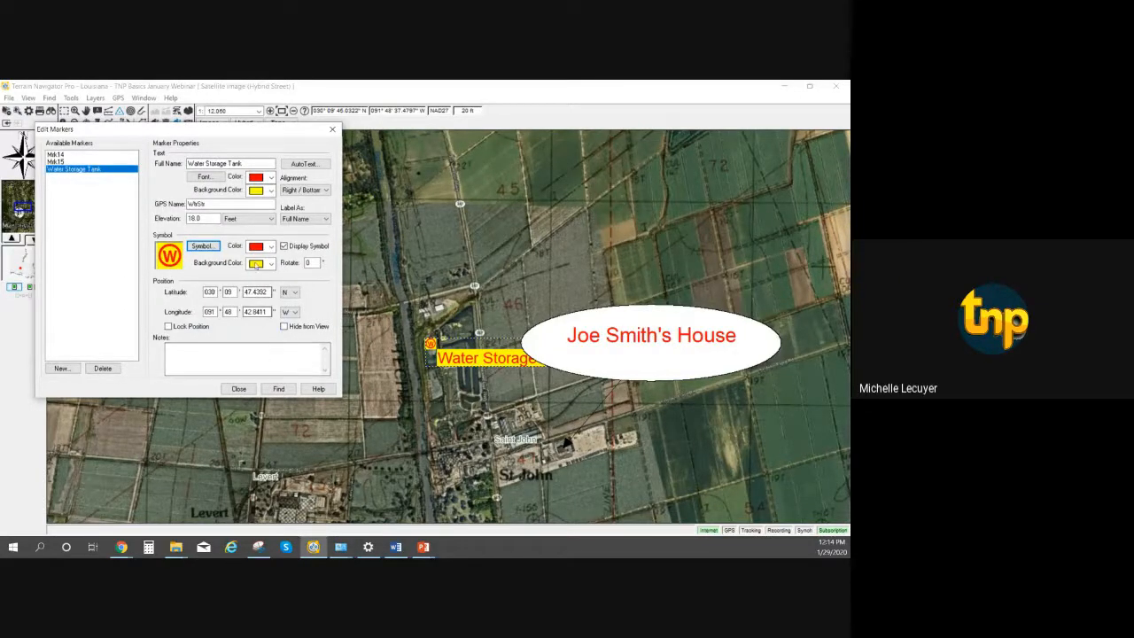
click(238, 388)
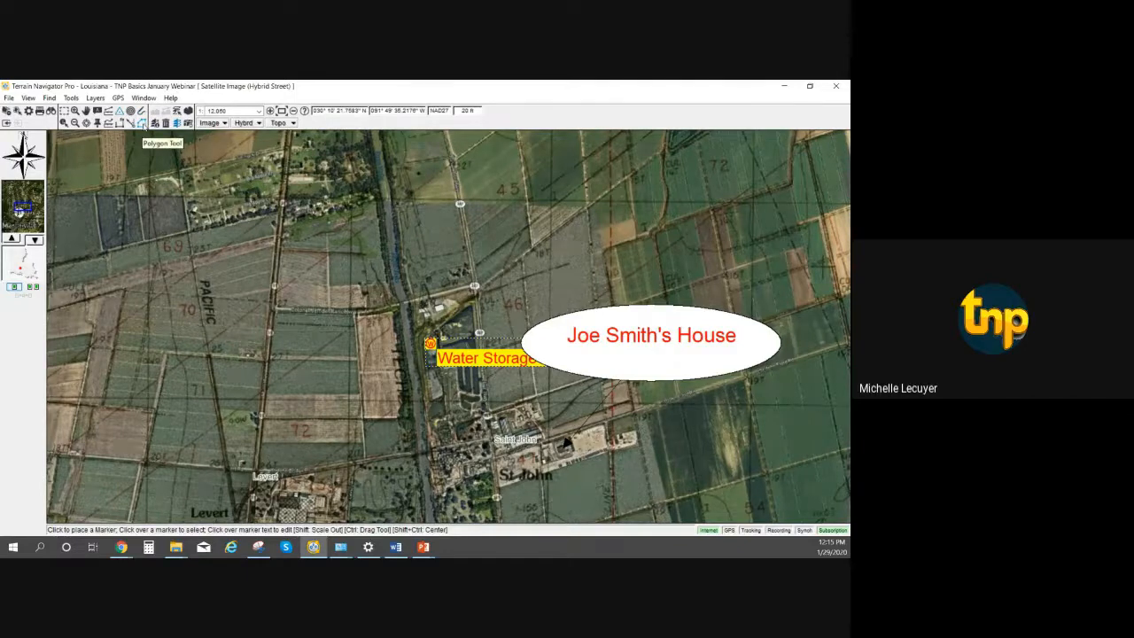
Draw a polygon around the rectangular field just north of the 72 on the map, west of the canal.
click(143, 124)
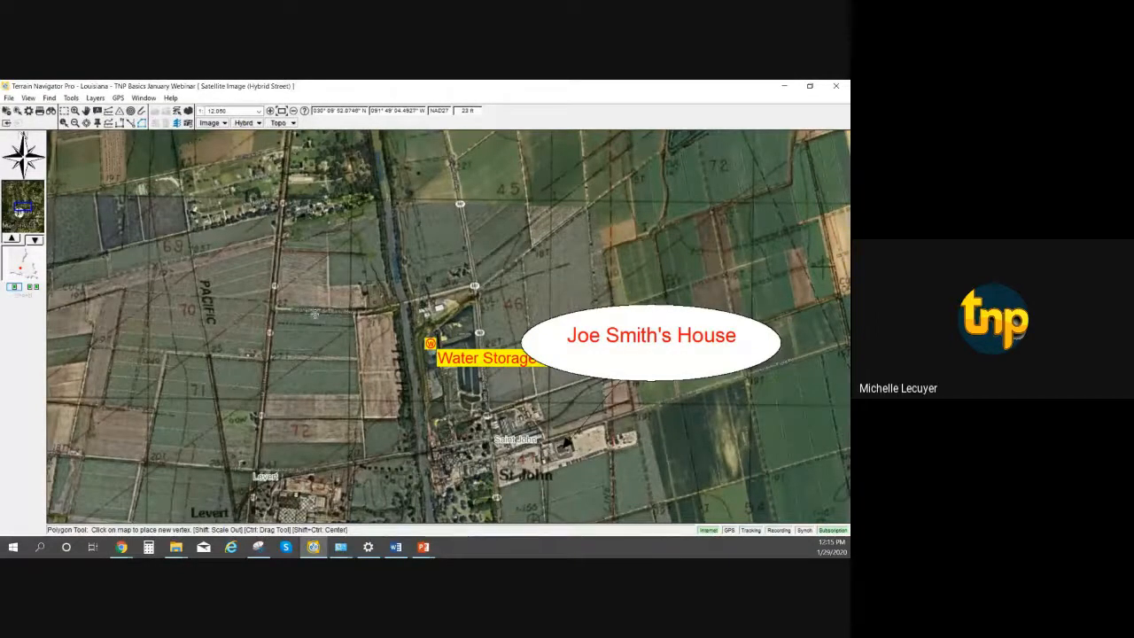
click(270, 360)
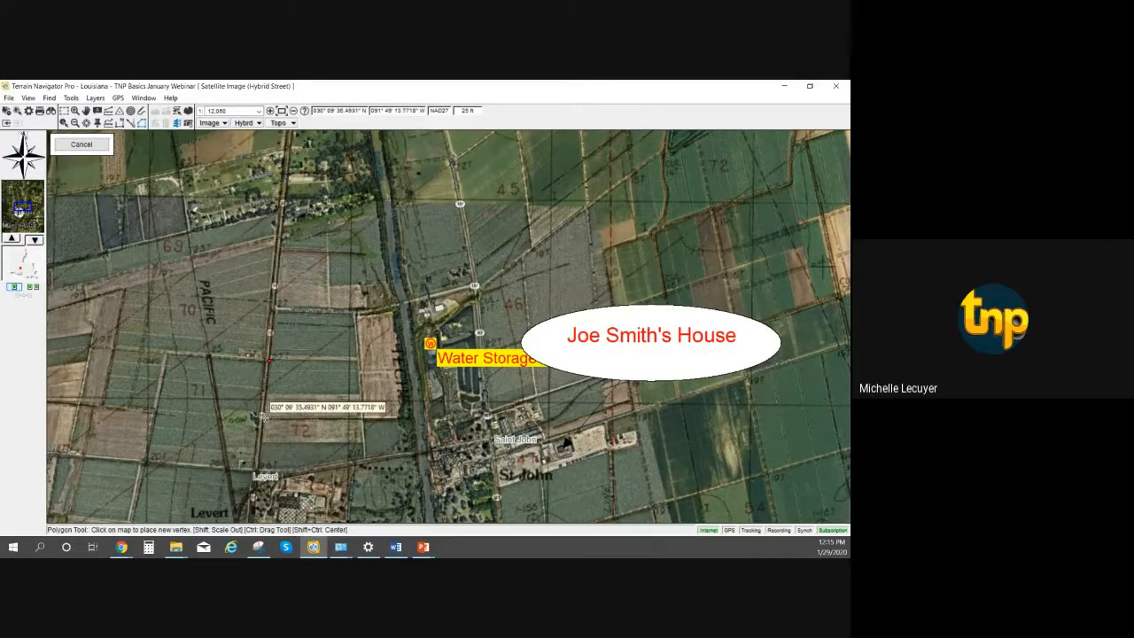
click(263, 416)
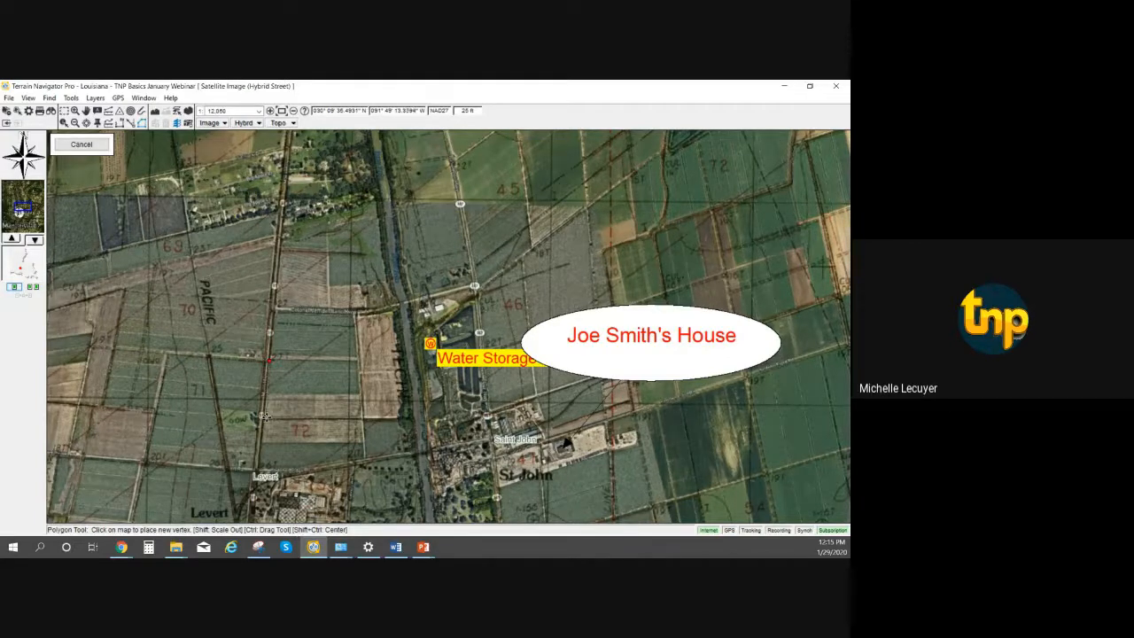
click(348, 401)
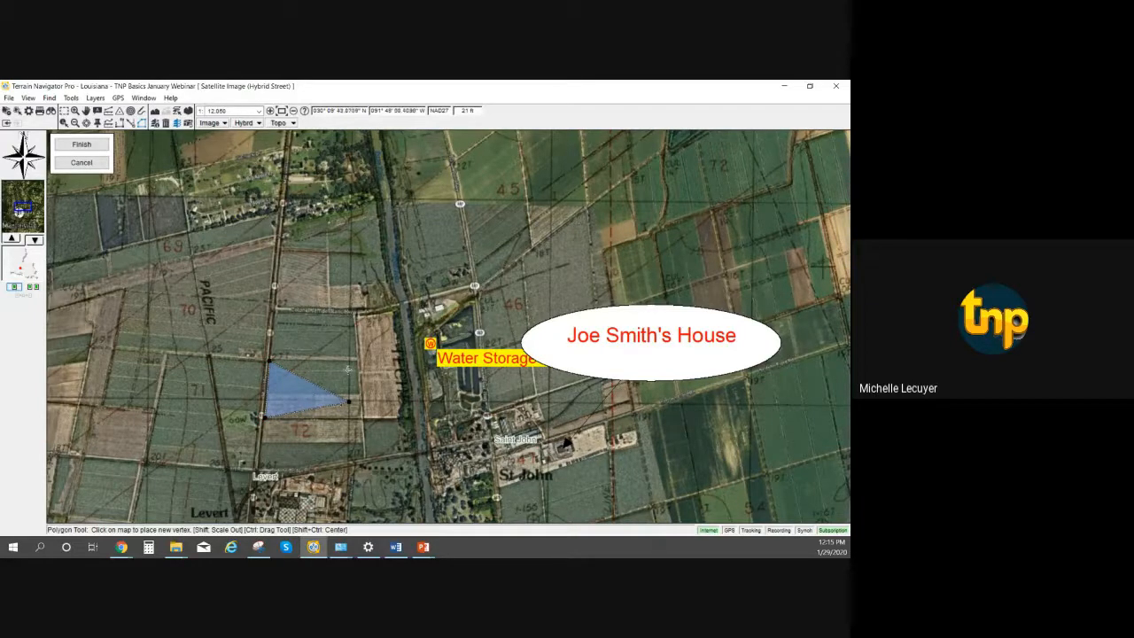
click(355, 362)
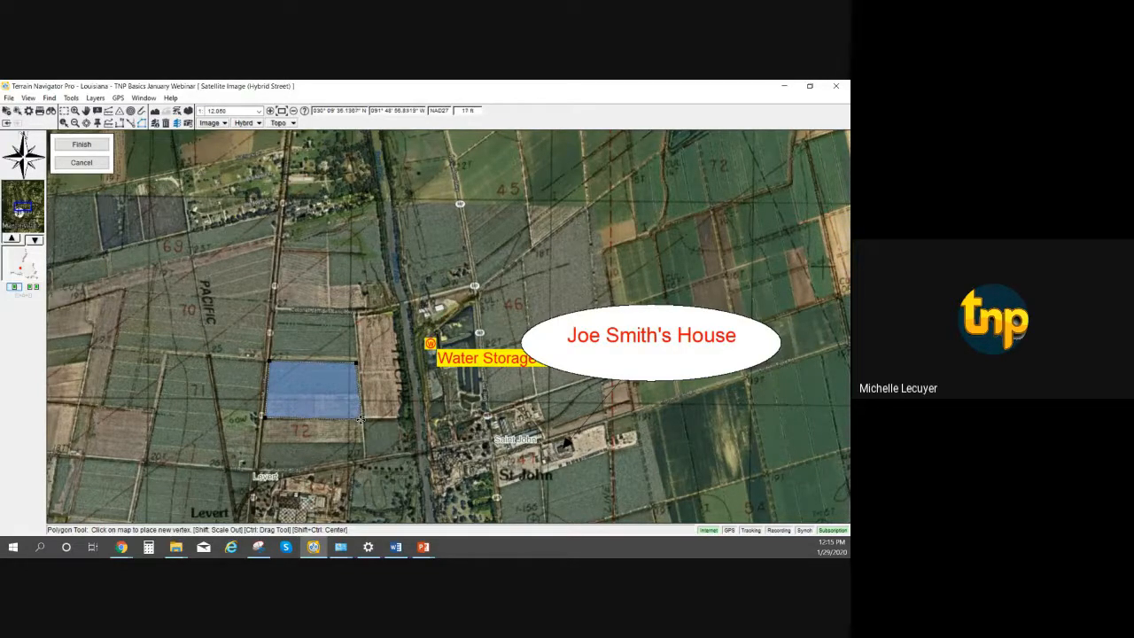
click(337, 402)
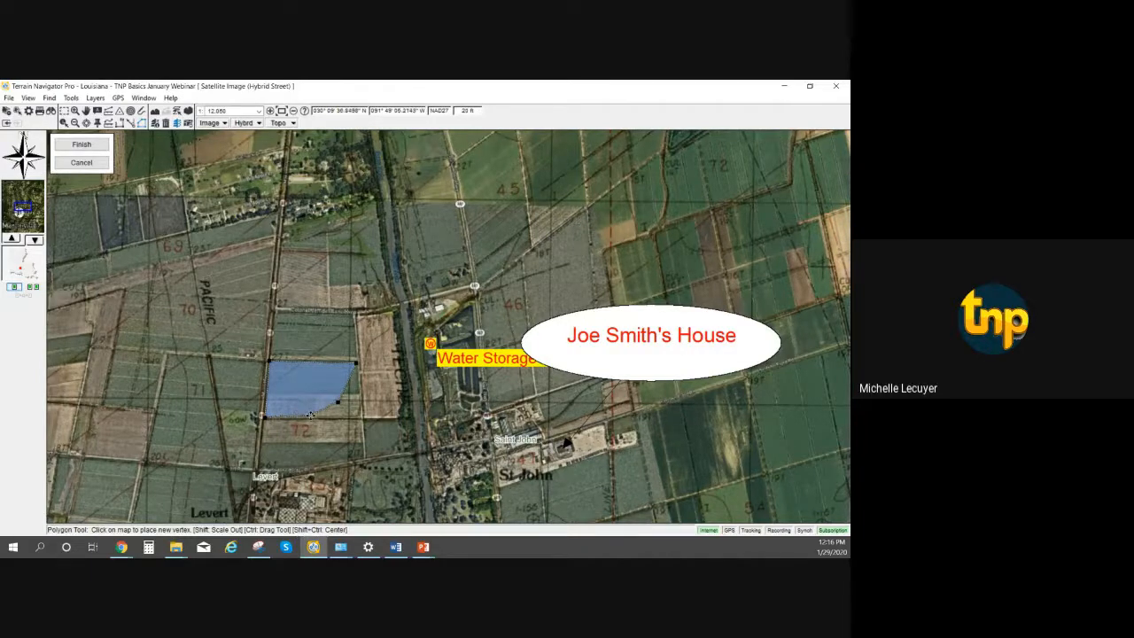
click(310, 416)
click(332, 417)
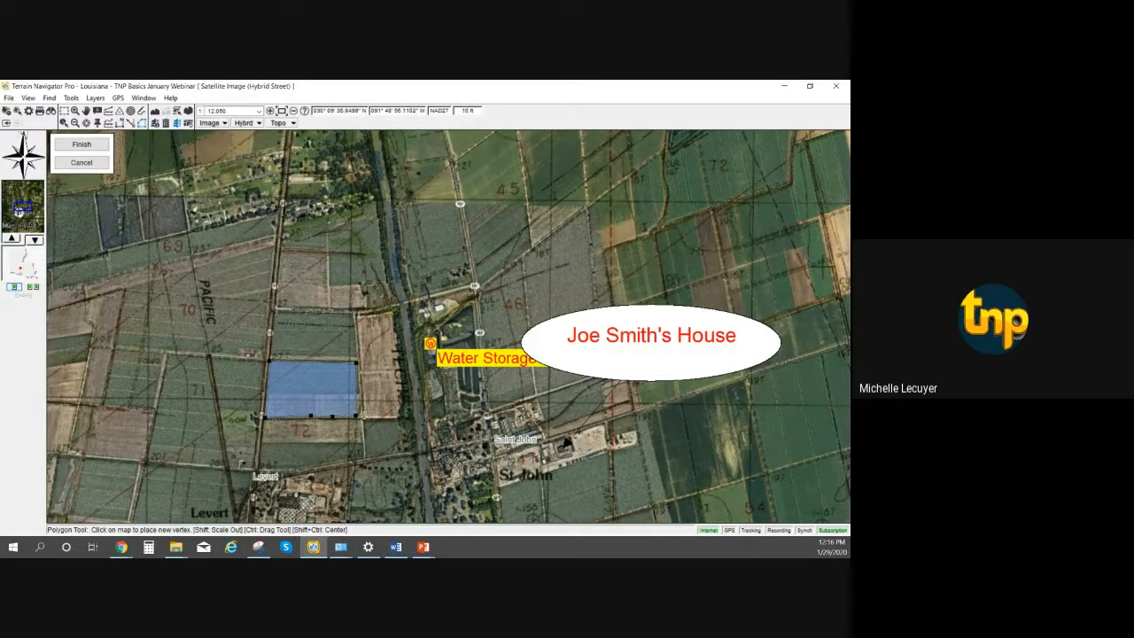
View the new polygon's information, including its area and perimeter, and close it.
mouse_move(348, 381)
right_click(343, 378)
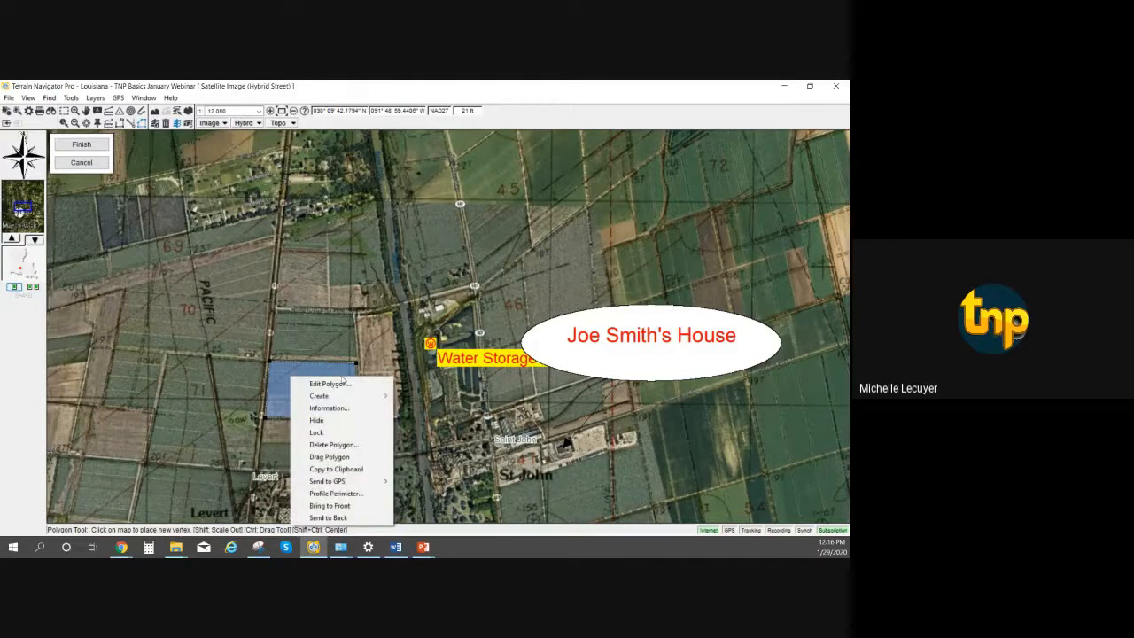
click(346, 410)
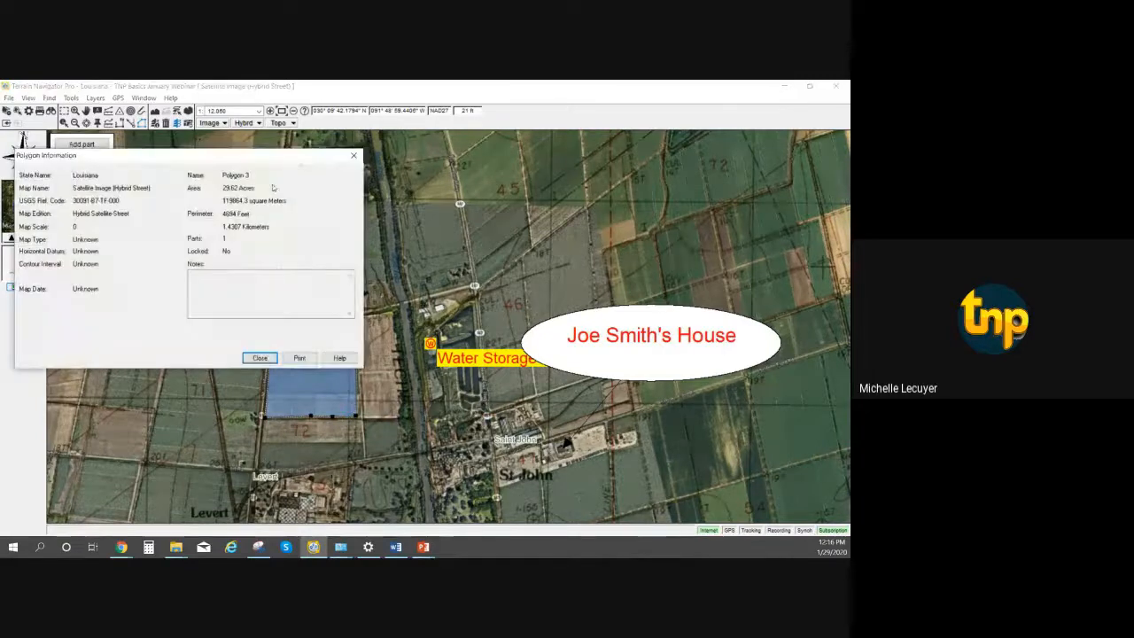
drag(281, 143, 526, 141)
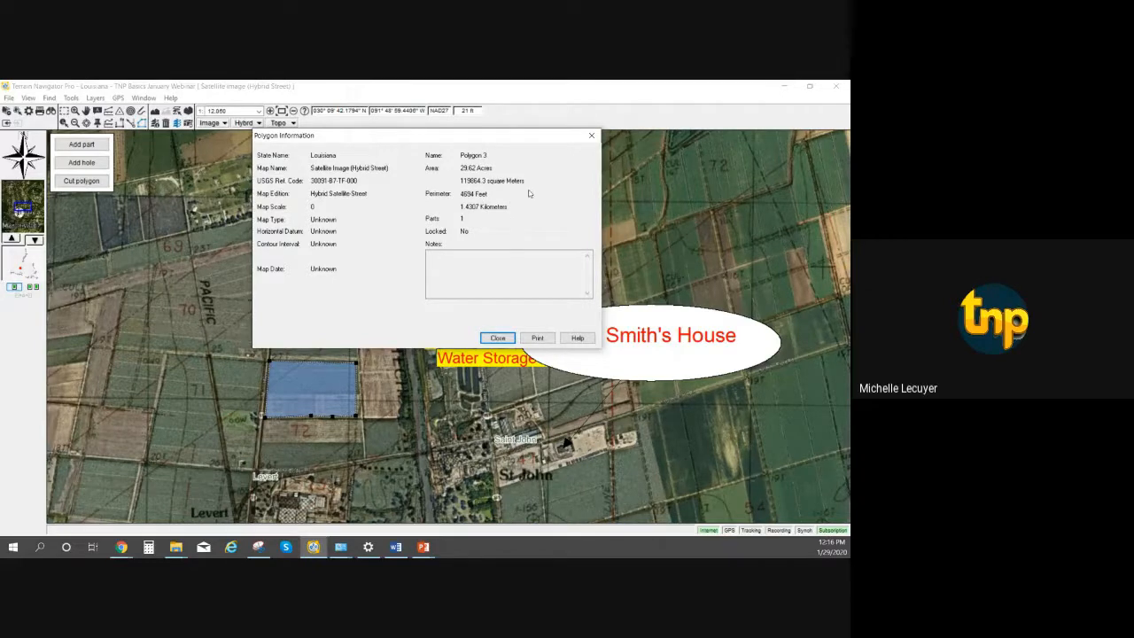
click(497, 340)
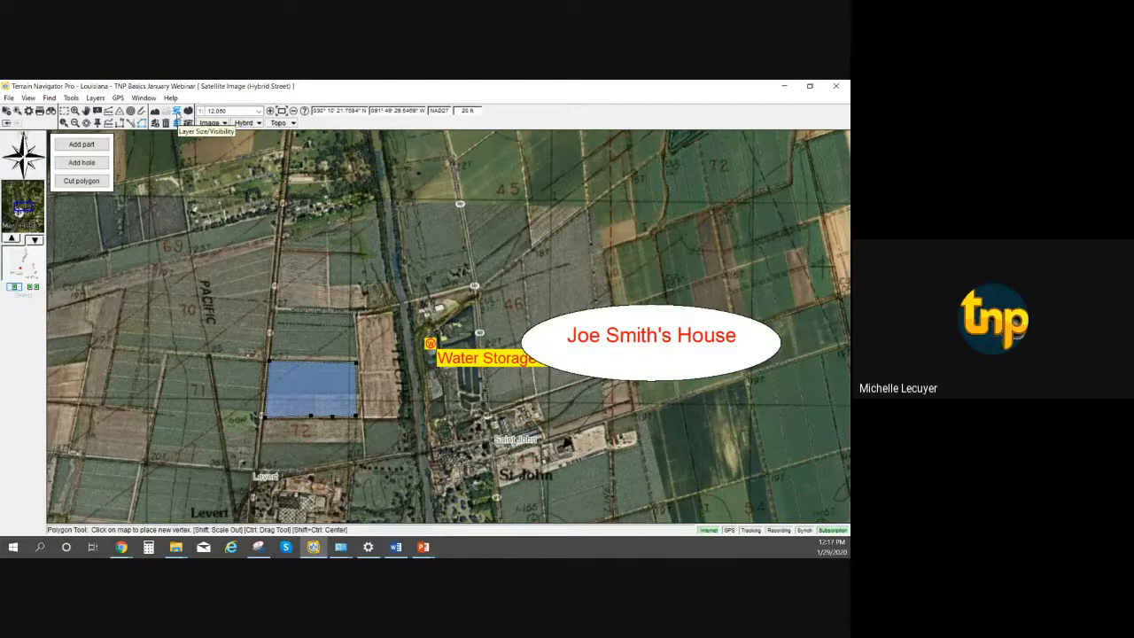
Hide the Labels and Markers layers in the layer visibility settings.
click(176, 112)
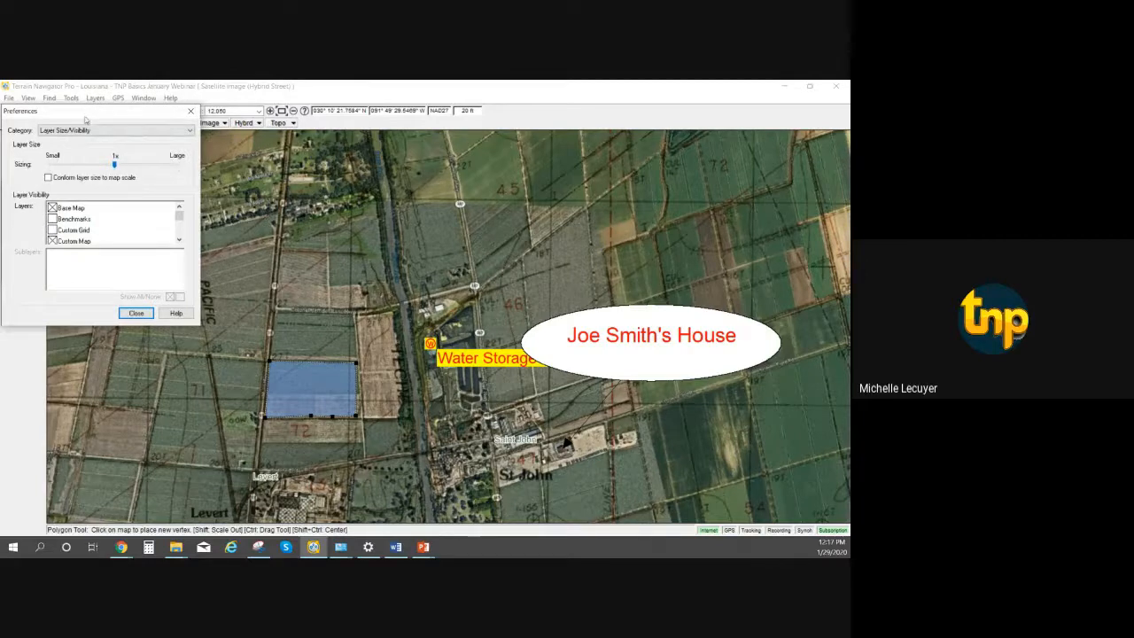
drag(83, 118, 253, 158)
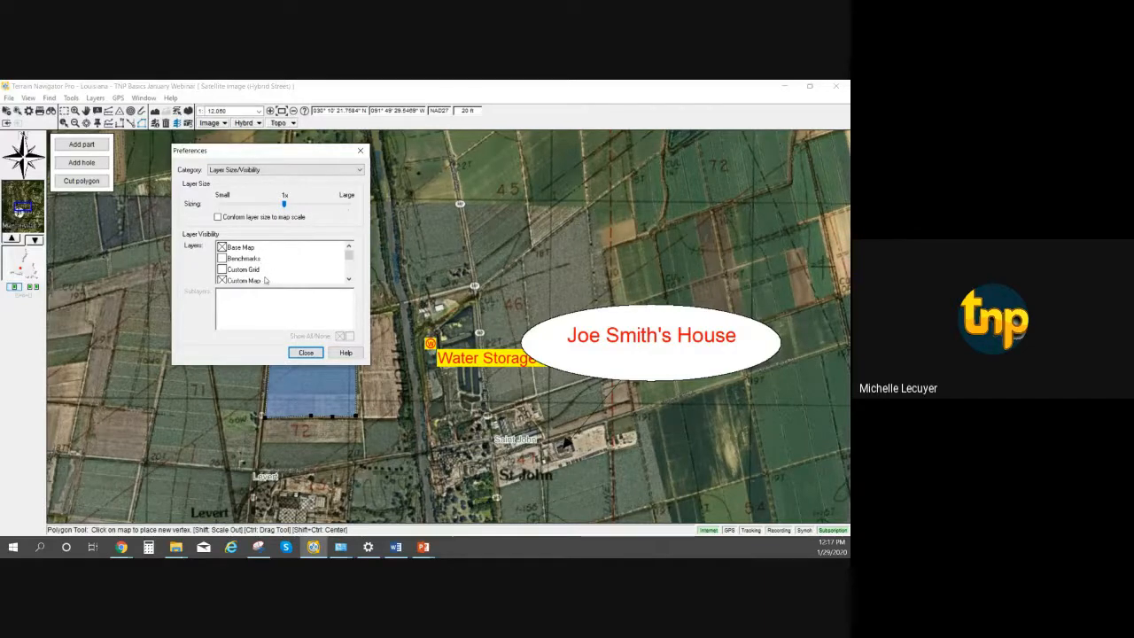
click(349, 280)
click(349, 280)
click(349, 280)
click(349, 280)
click(350, 280)
click(349, 280)
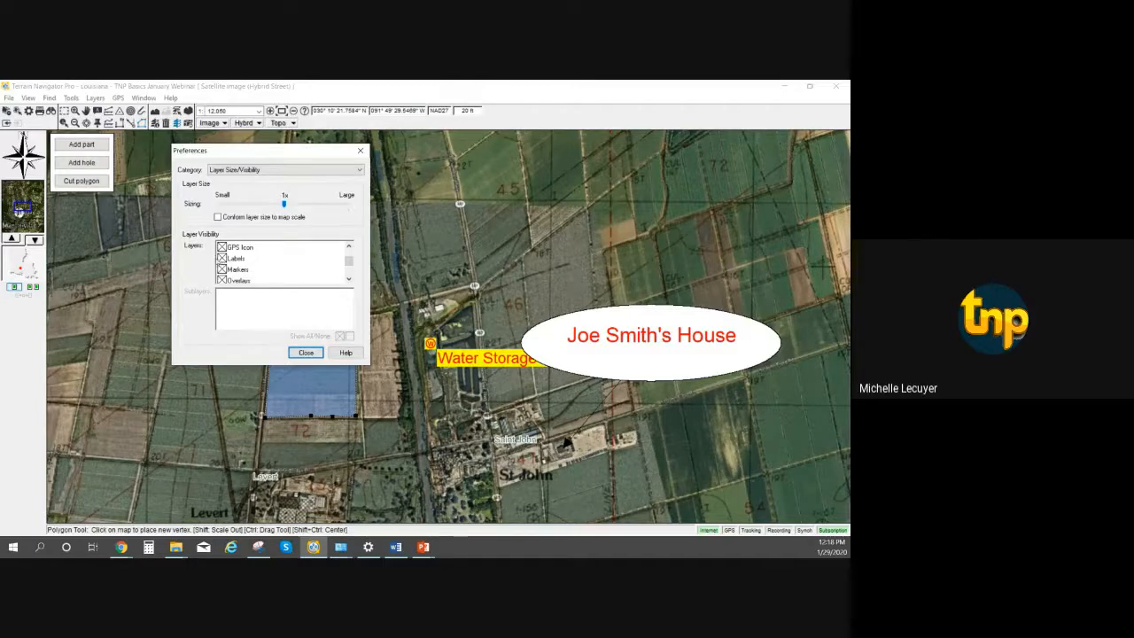
click(223, 258)
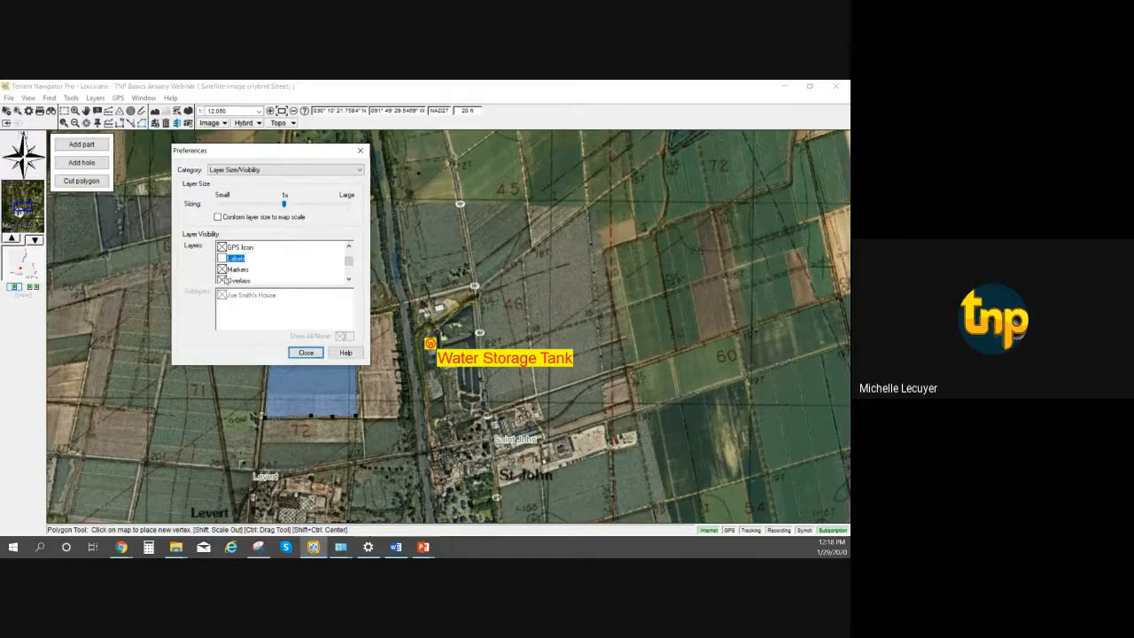
click(222, 269)
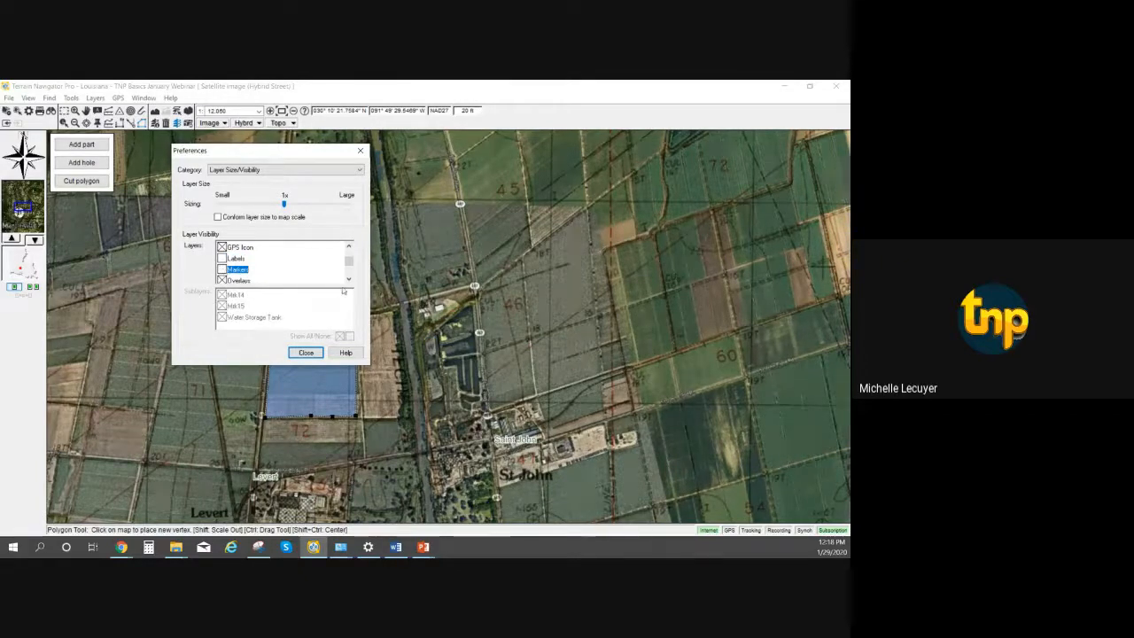
Make the Labels and Markers layers visible again.
click(349, 281)
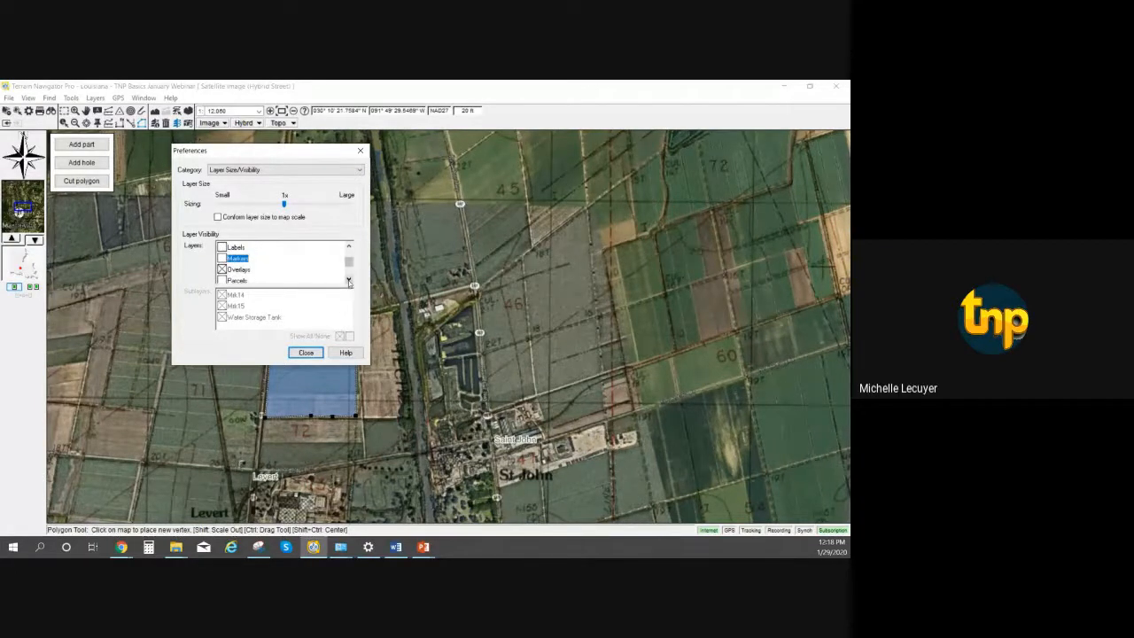
click(221, 247)
click(221, 257)
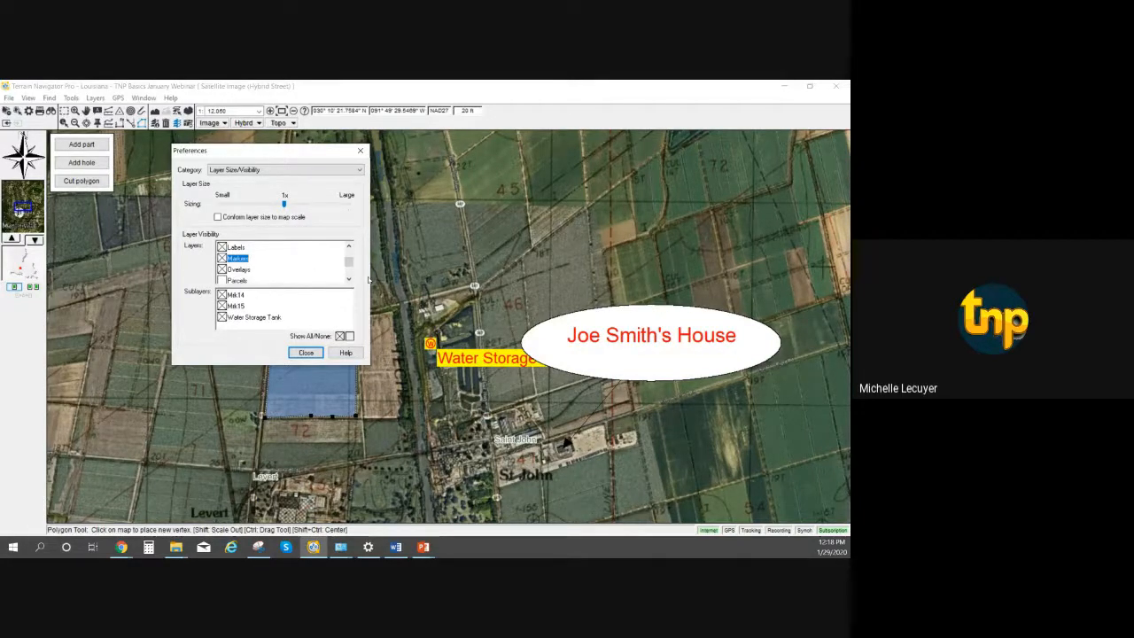
Turn on the Parcels layer and return to the map.
click(348, 279)
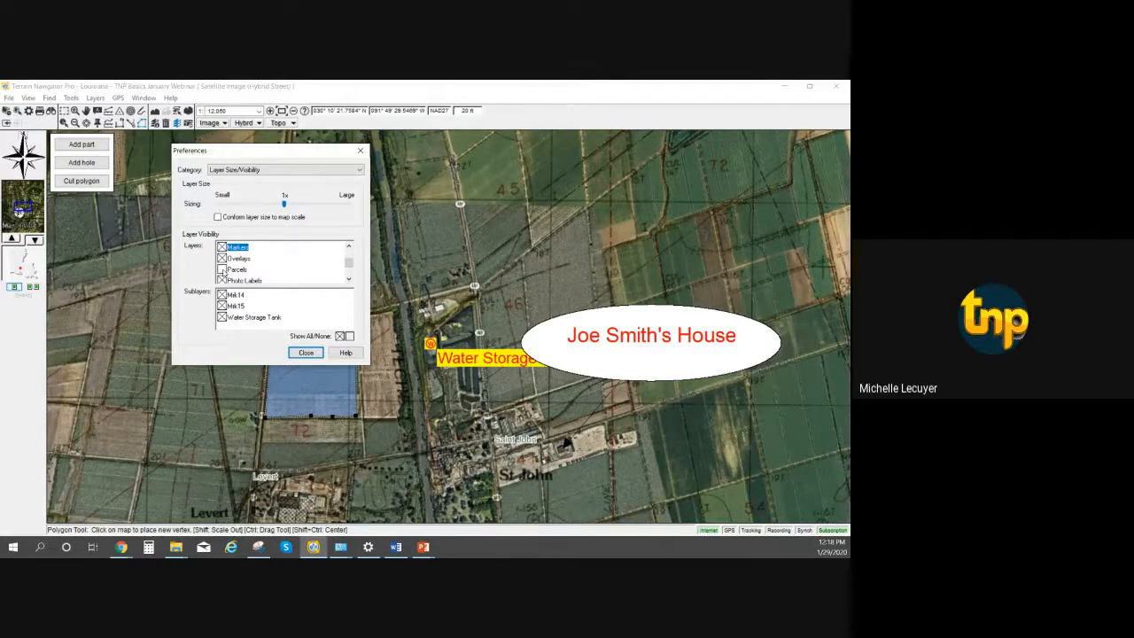
click(221, 269)
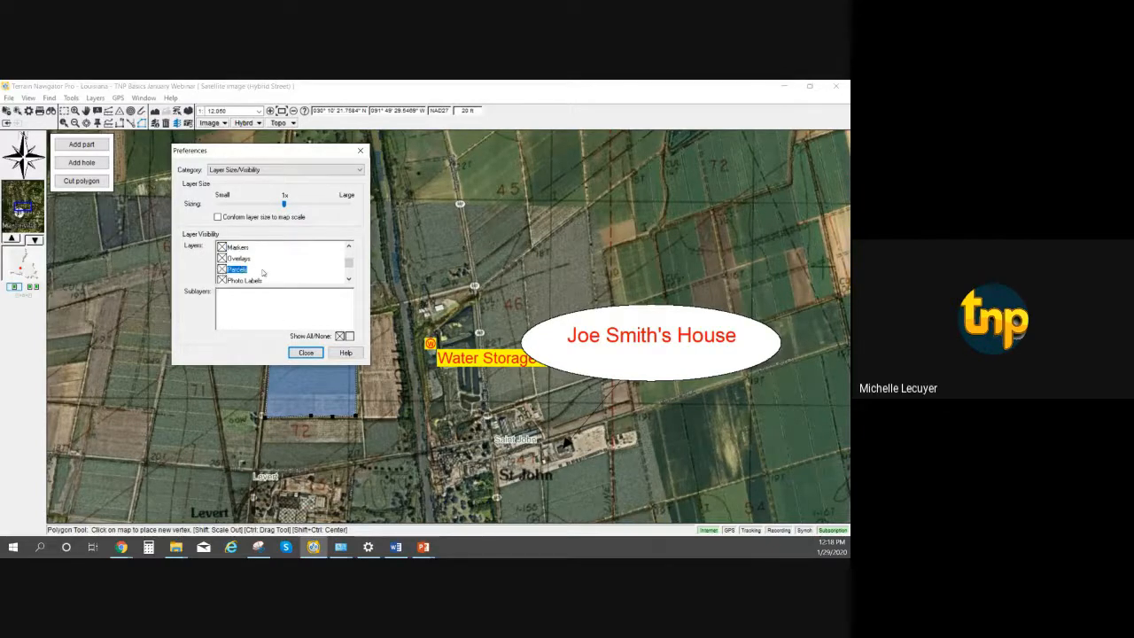
click(306, 353)
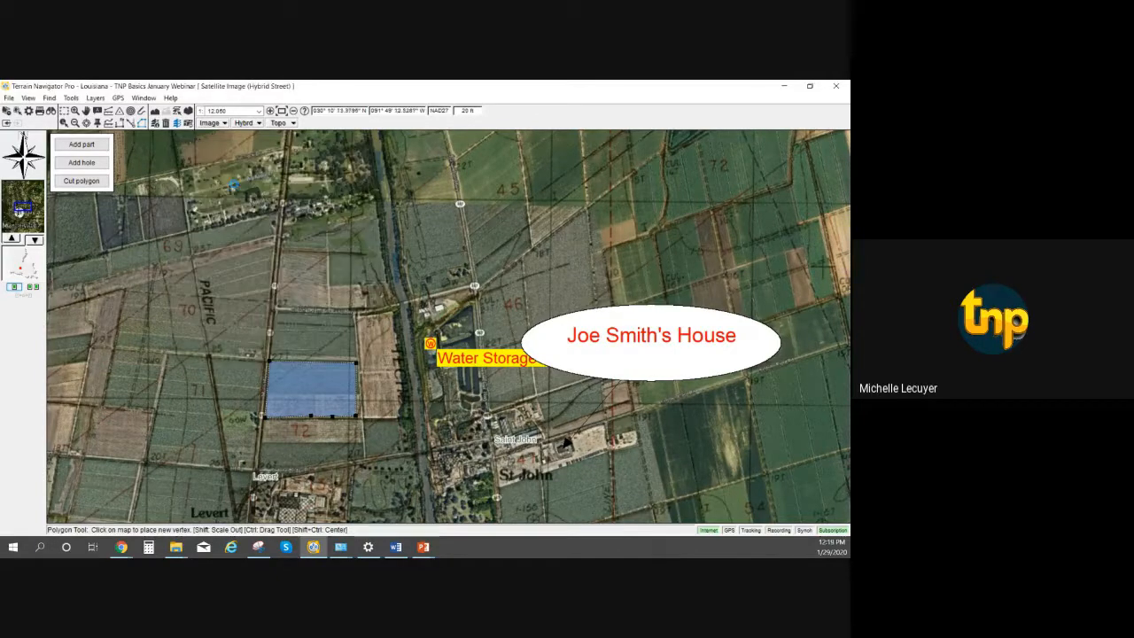
click(81, 144)
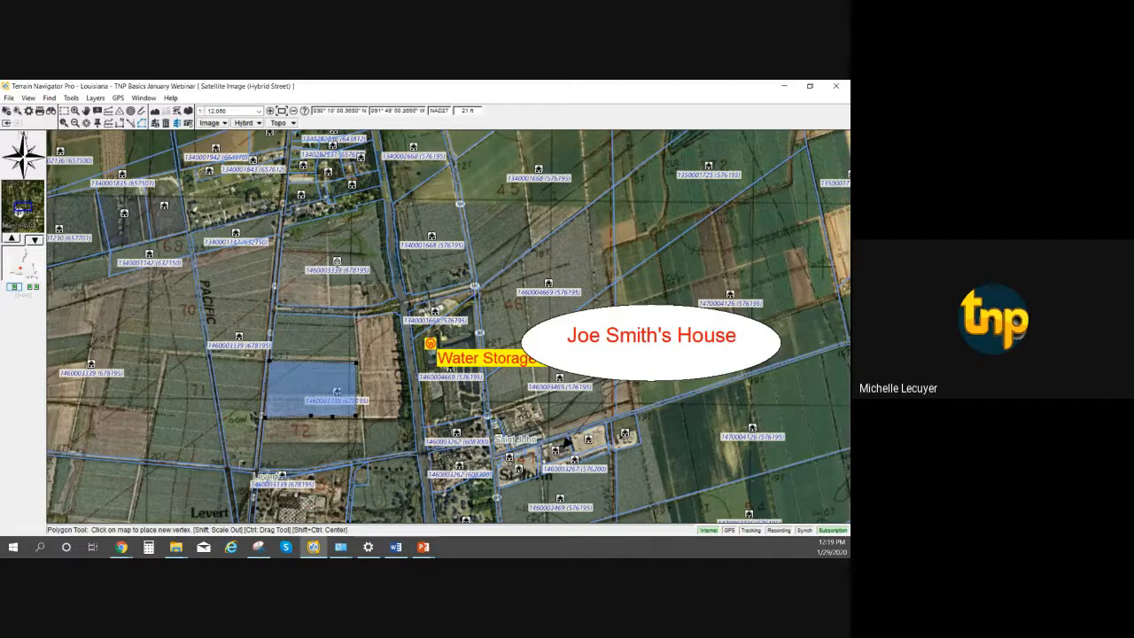
View the parcel information for the parcel north of the drawn polygon, including its area and owner, and close it.
right_click(338, 268)
click(337, 270)
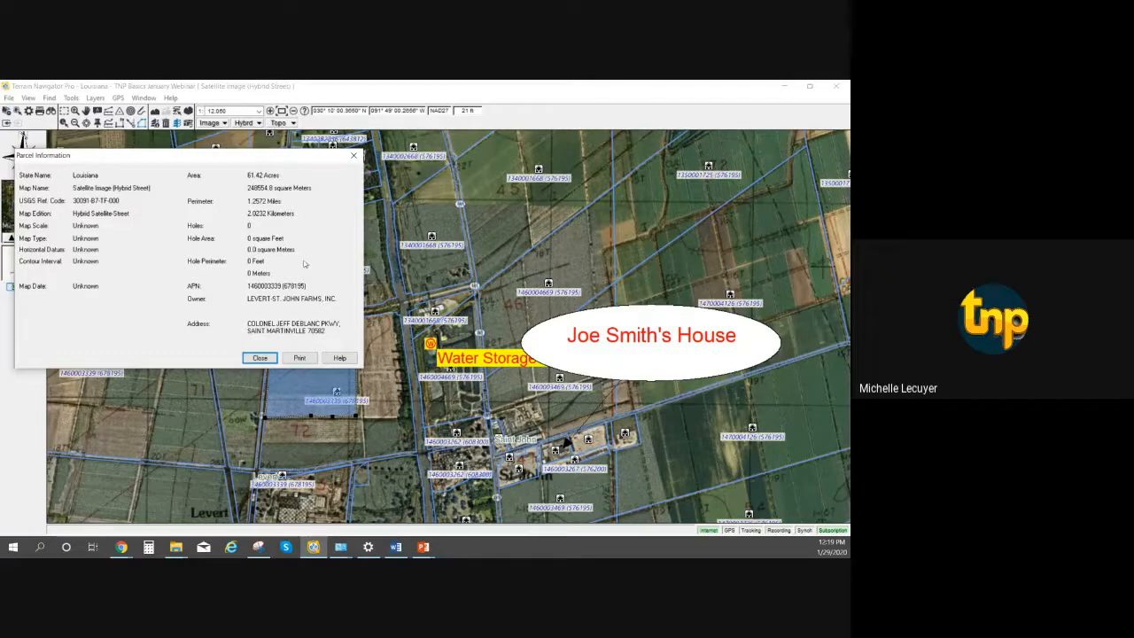
click(259, 358)
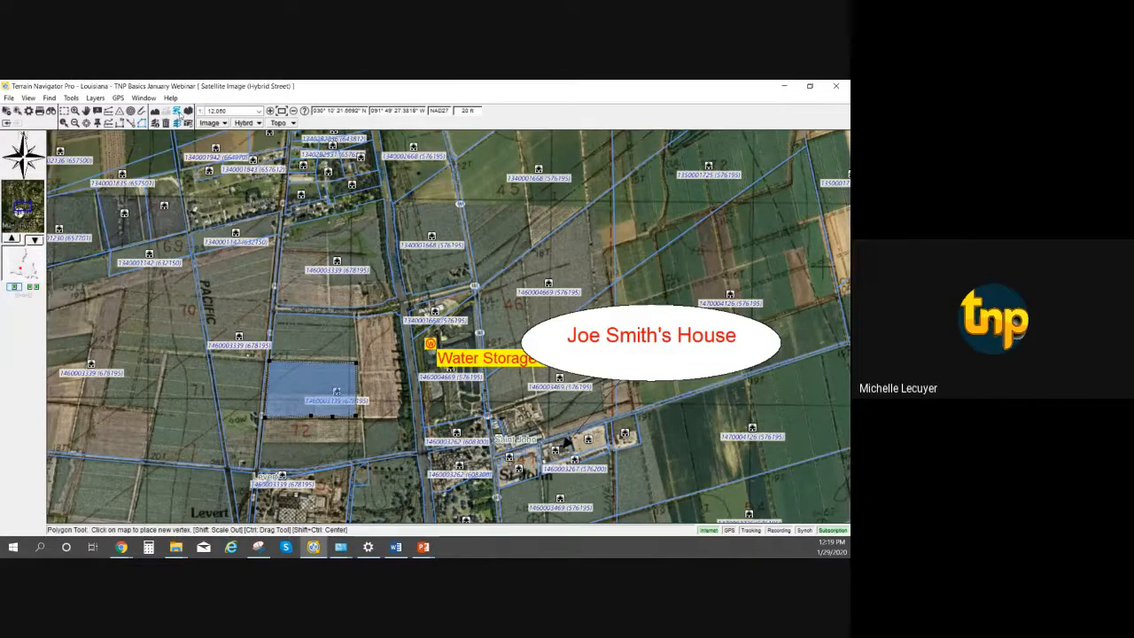
Turn off the Parcels layer in the layer visibility settings and return to the map.
click(178, 113)
click(179, 241)
click(179, 241)
click(179, 241)
click(179, 241)
click(179, 241)
click(179, 241)
click(179, 241)
click(179, 241)
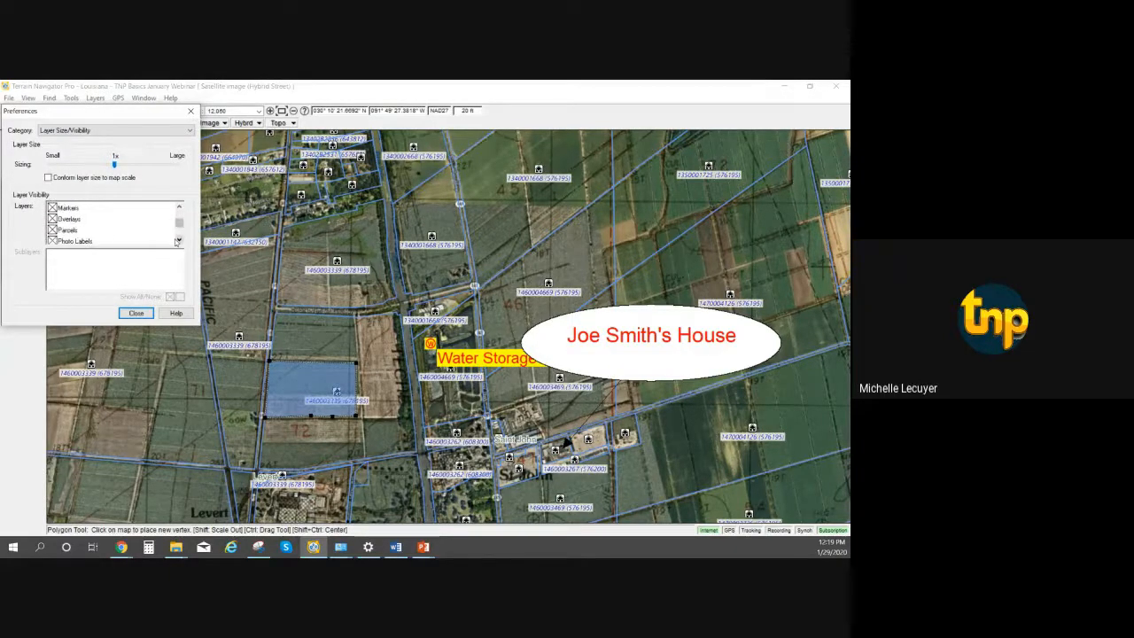
click(53, 229)
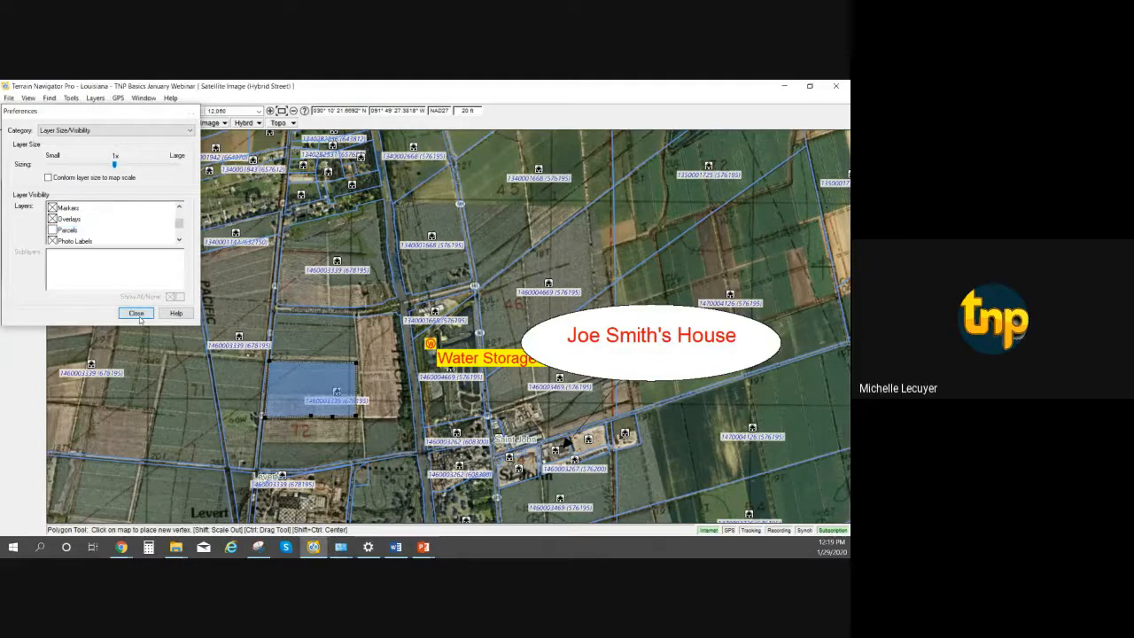
click(136, 313)
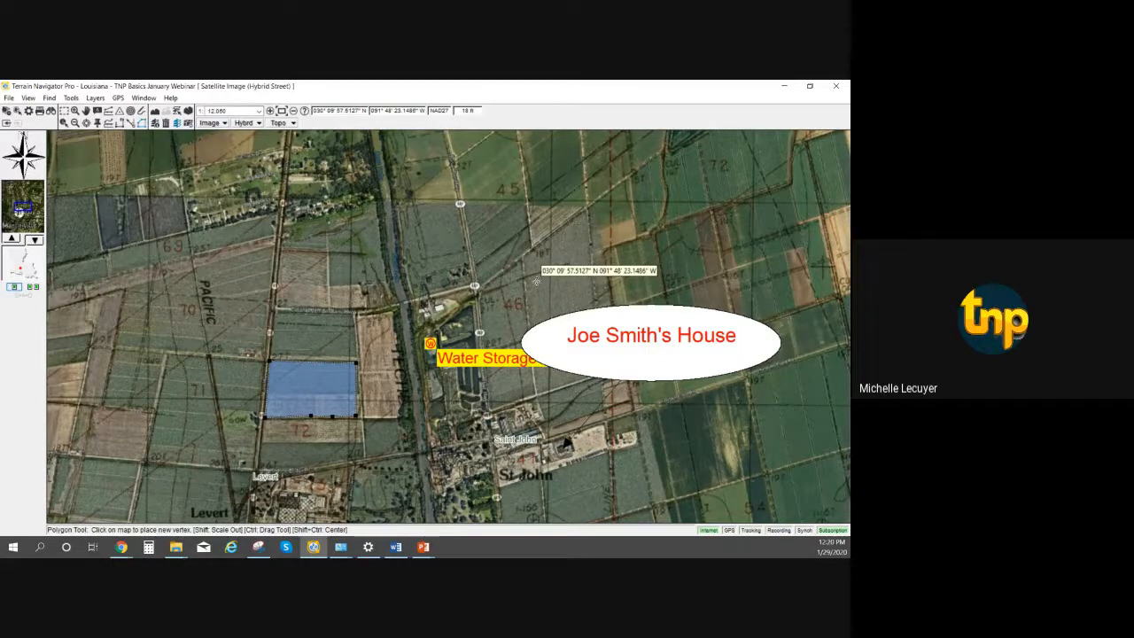
Open the print layout and shift its map until the whole oval house label fits inside the frame.
click(7, 99)
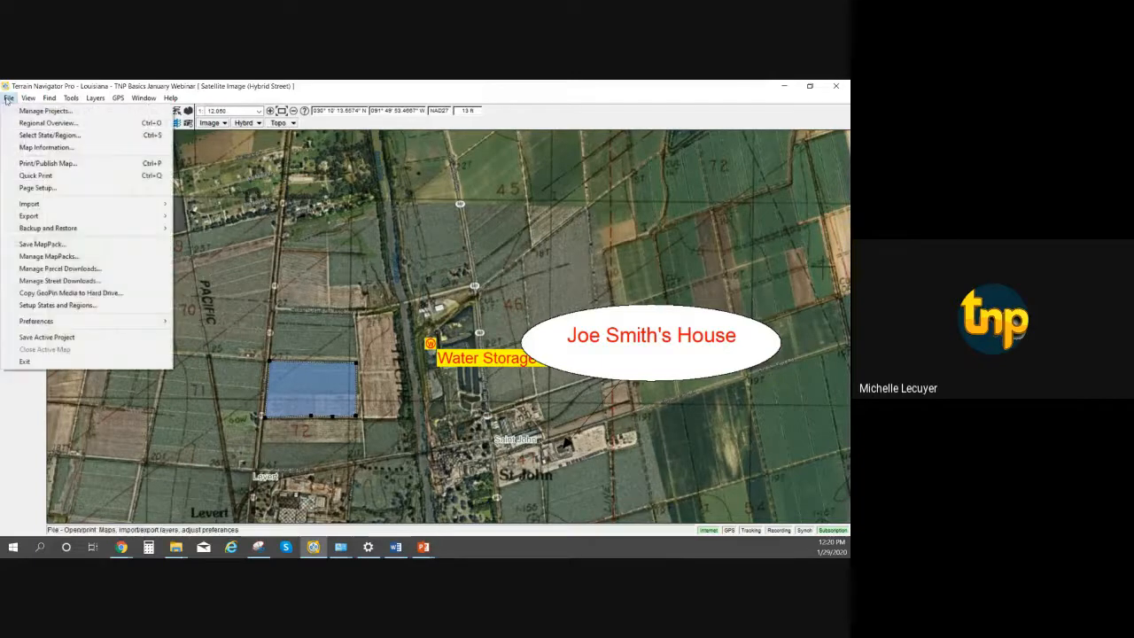
click(44, 163)
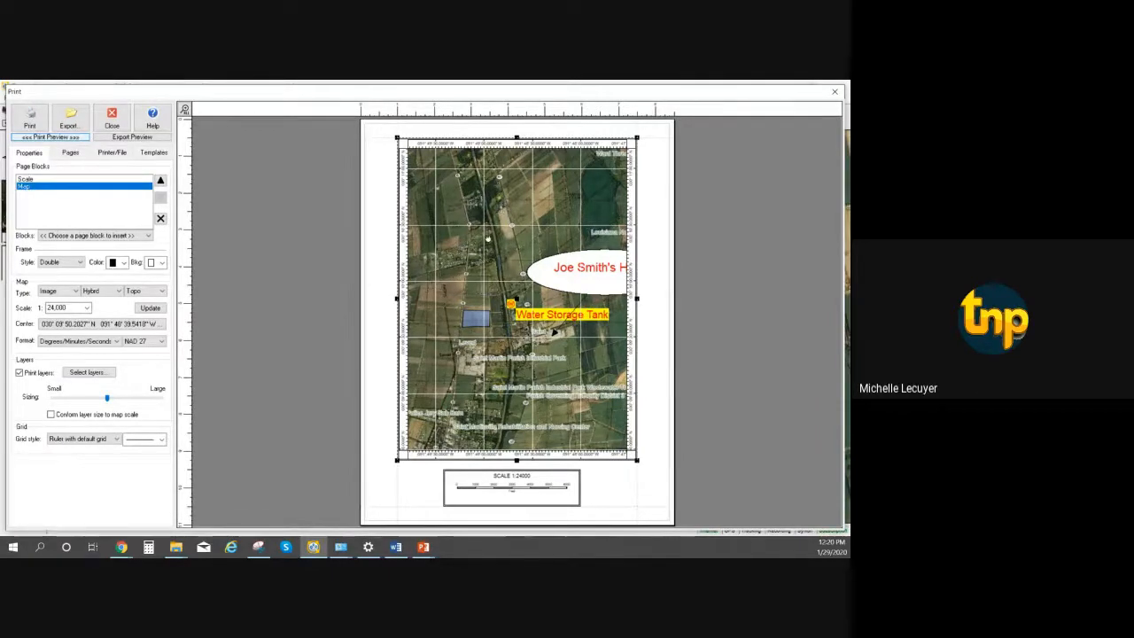
drag(498, 250, 468, 227)
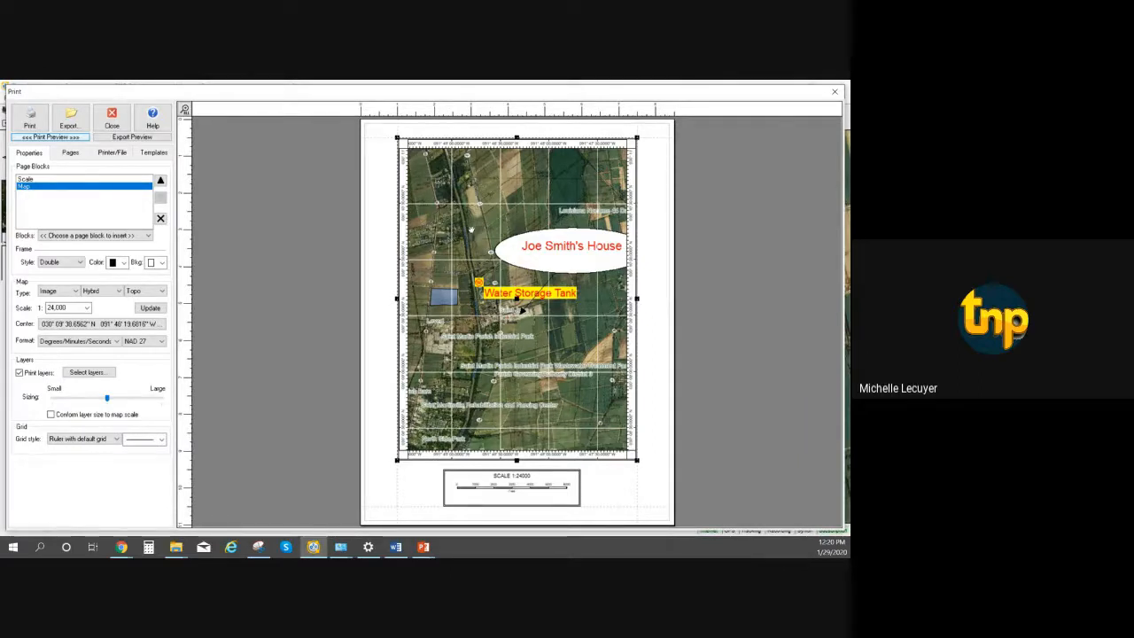
drag(468, 223, 422, 211)
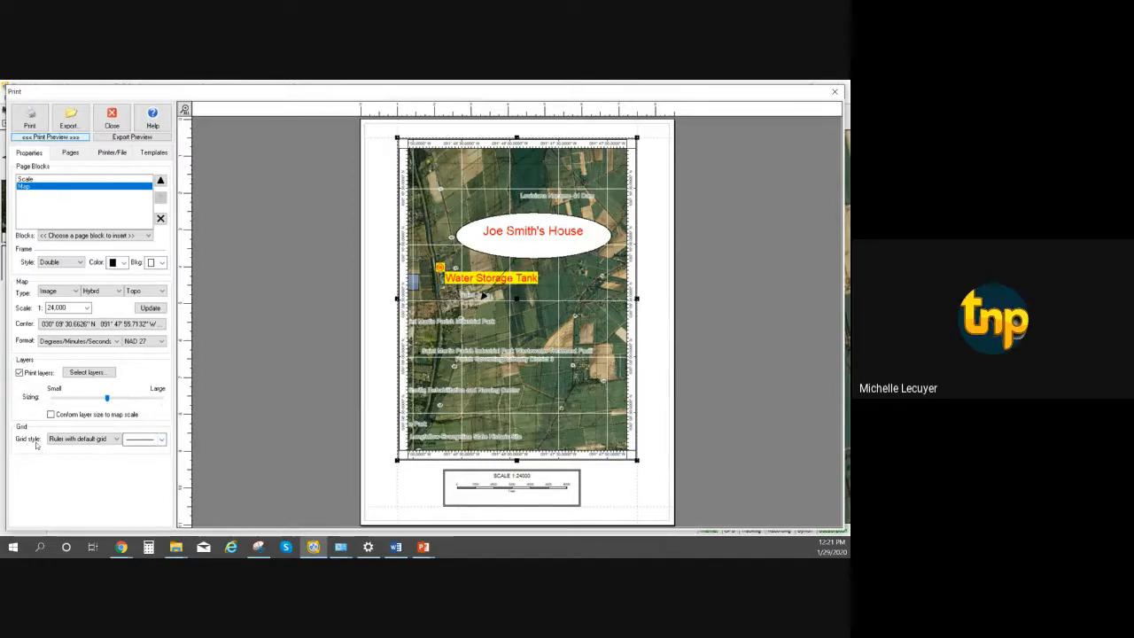
Try the No Ruler grid style on the print map, and set the grid style to Ruler Only.
click(117, 441)
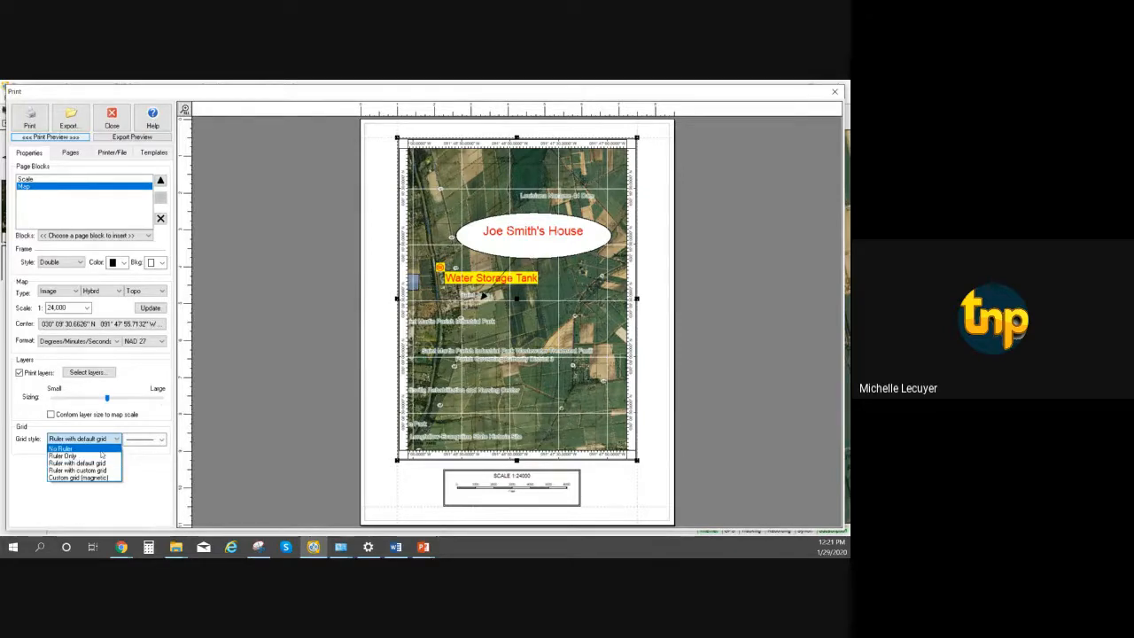
click(101, 449)
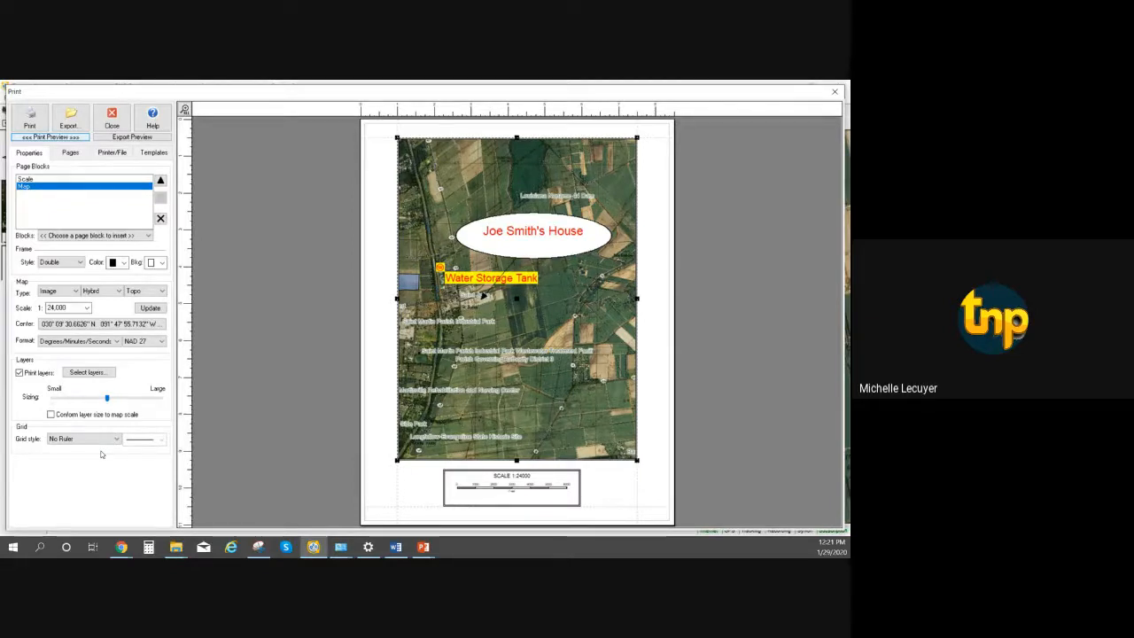
click(116, 441)
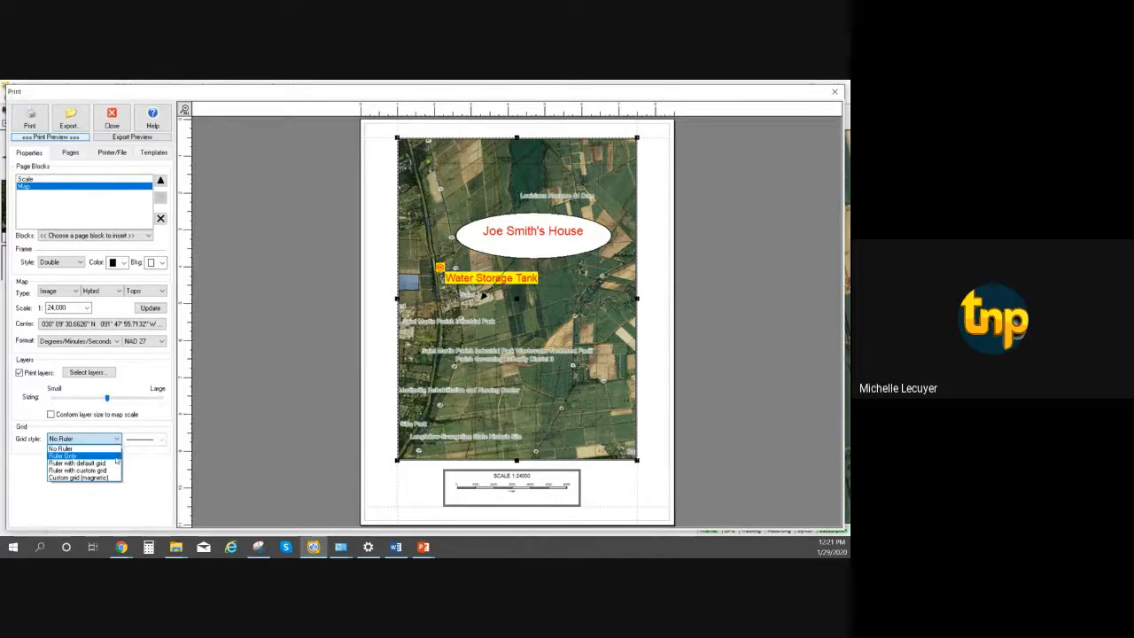
click(114, 457)
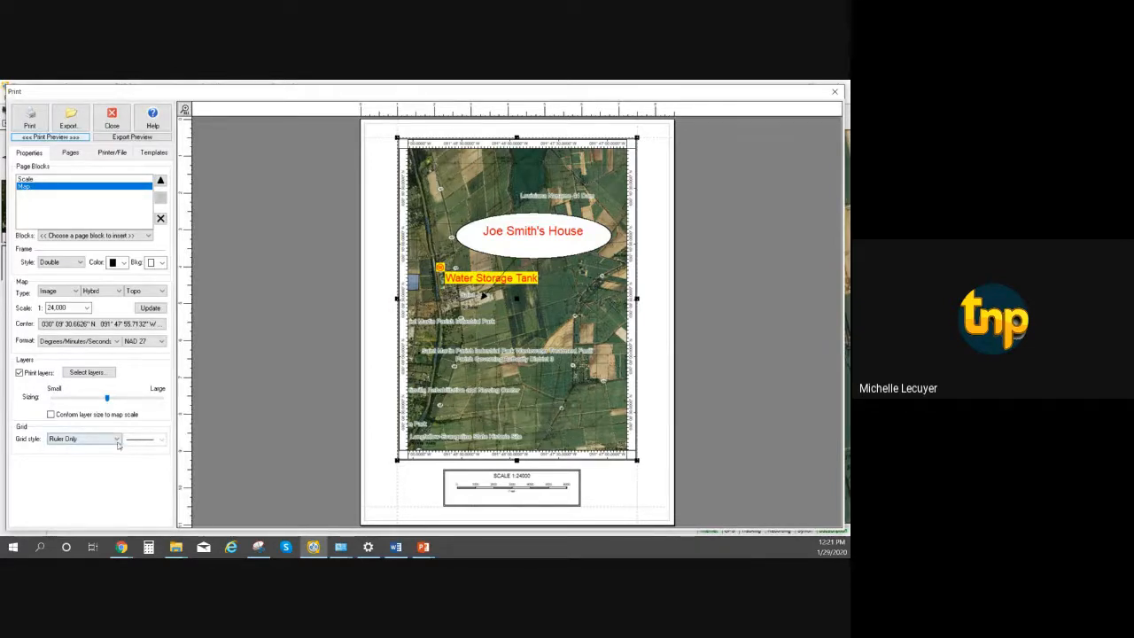
Try the UTM coordinate format on the print map, and set the format back to Degrees/Minutes/Seconds.
click(116, 440)
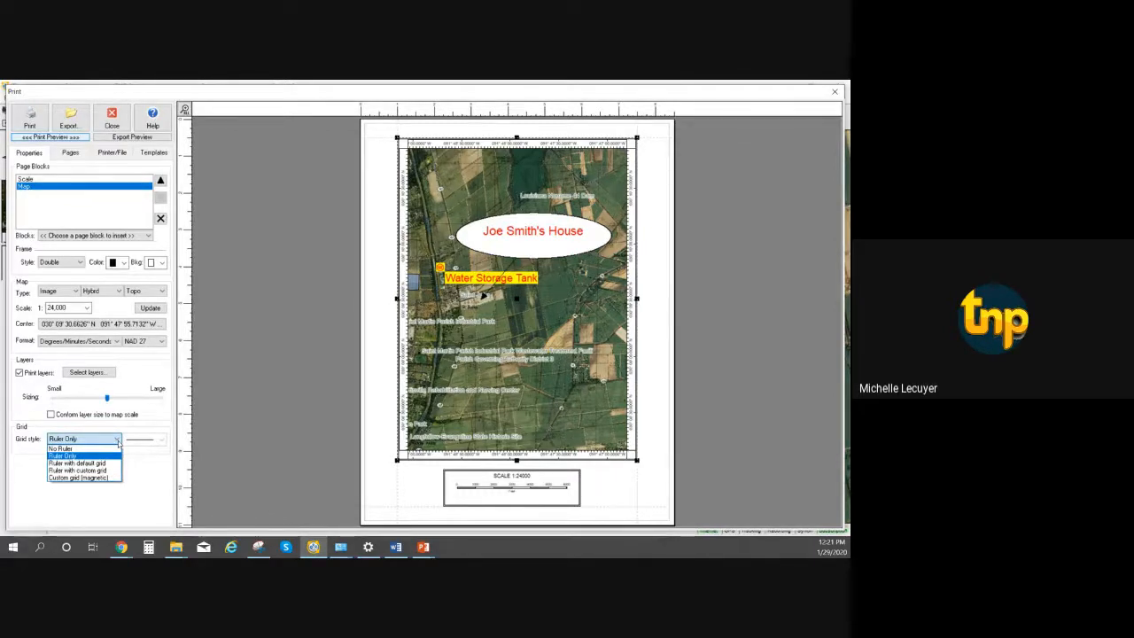
click(117, 440)
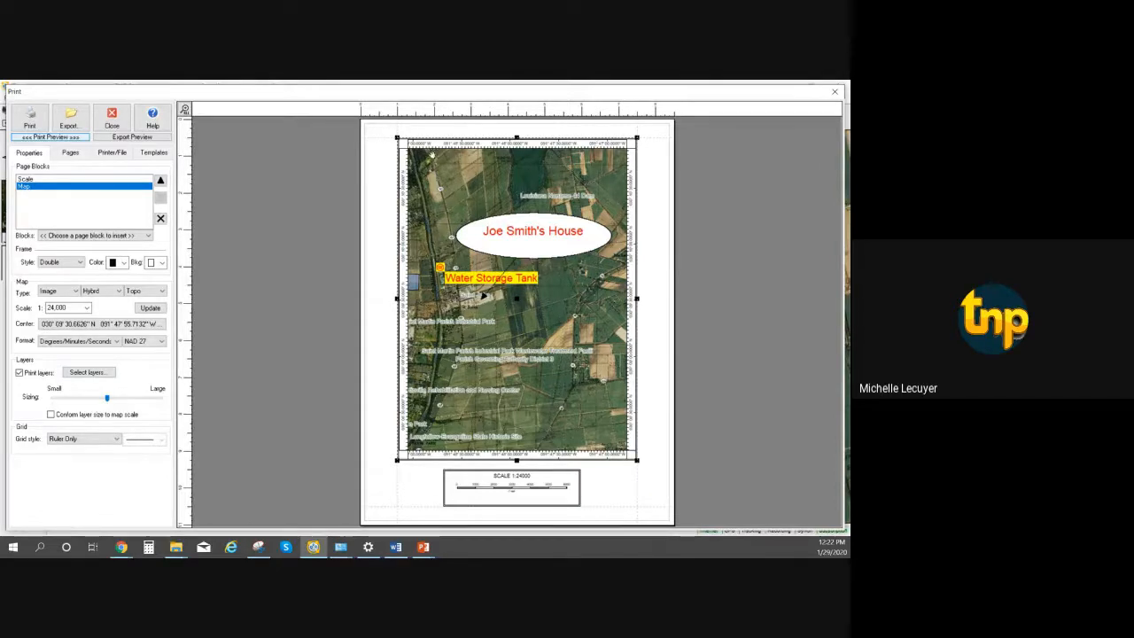
click(117, 342)
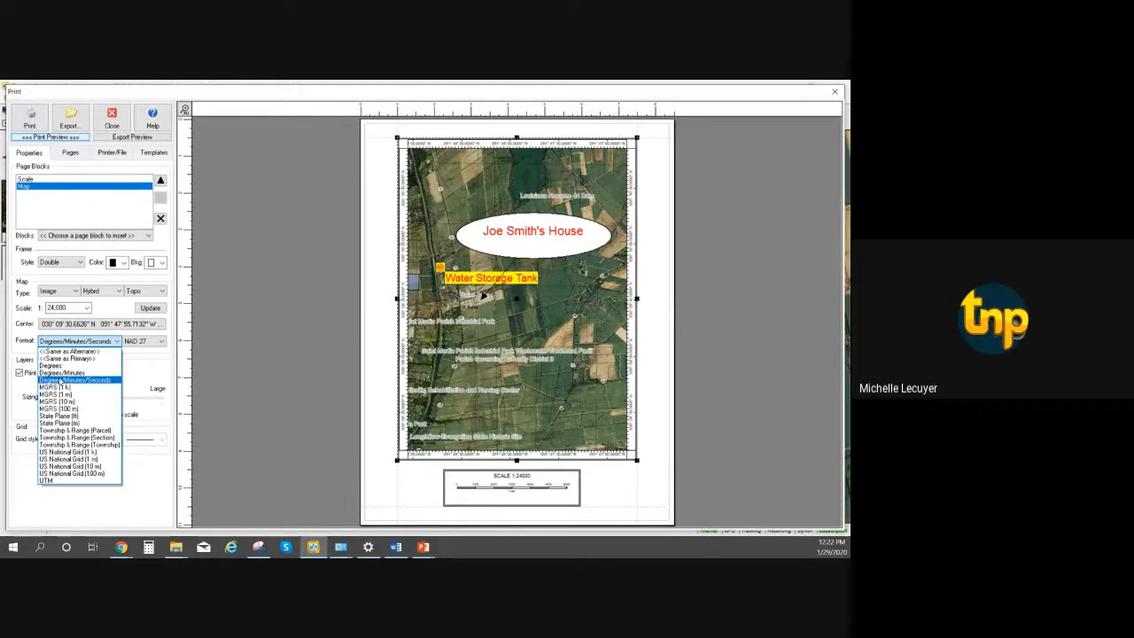
click(67, 479)
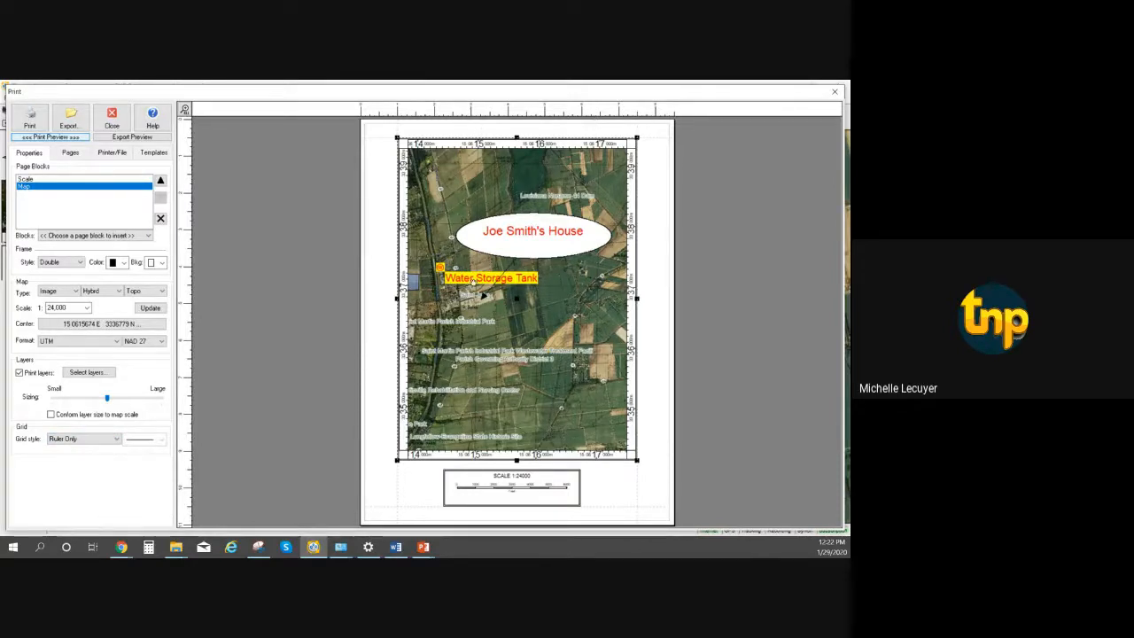
click(162, 341)
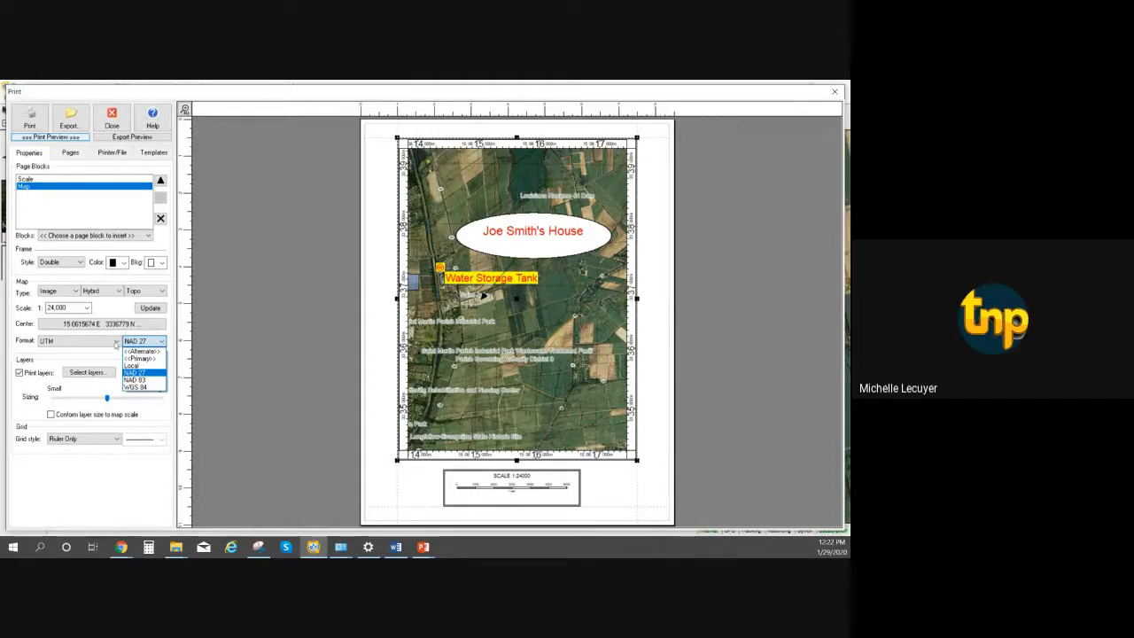
click(114, 343)
click(115, 343)
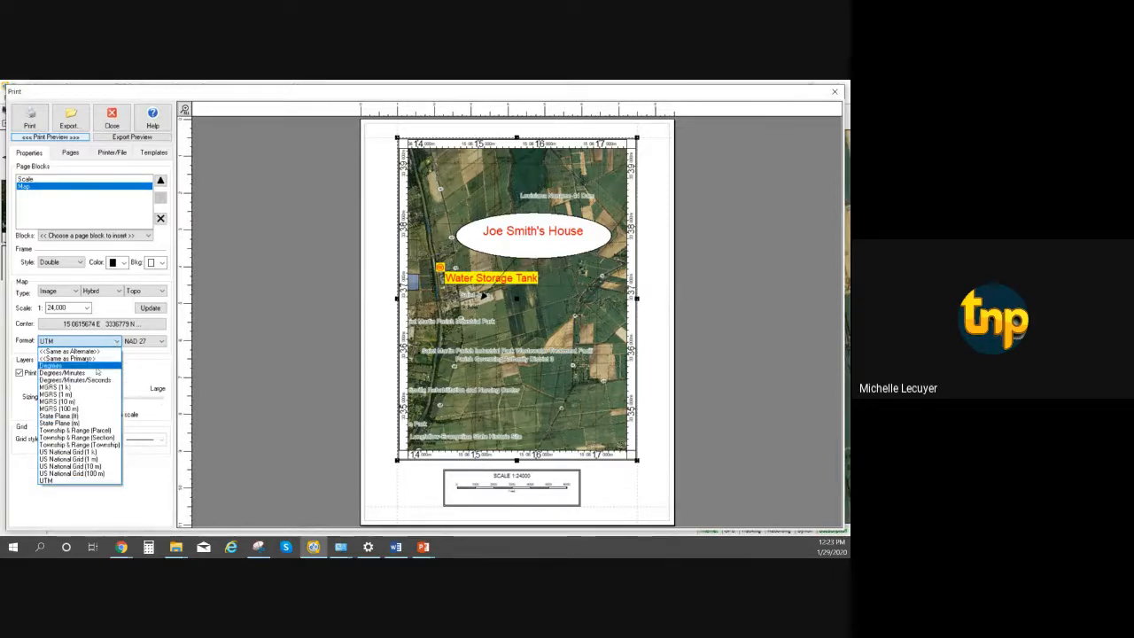
click(89, 380)
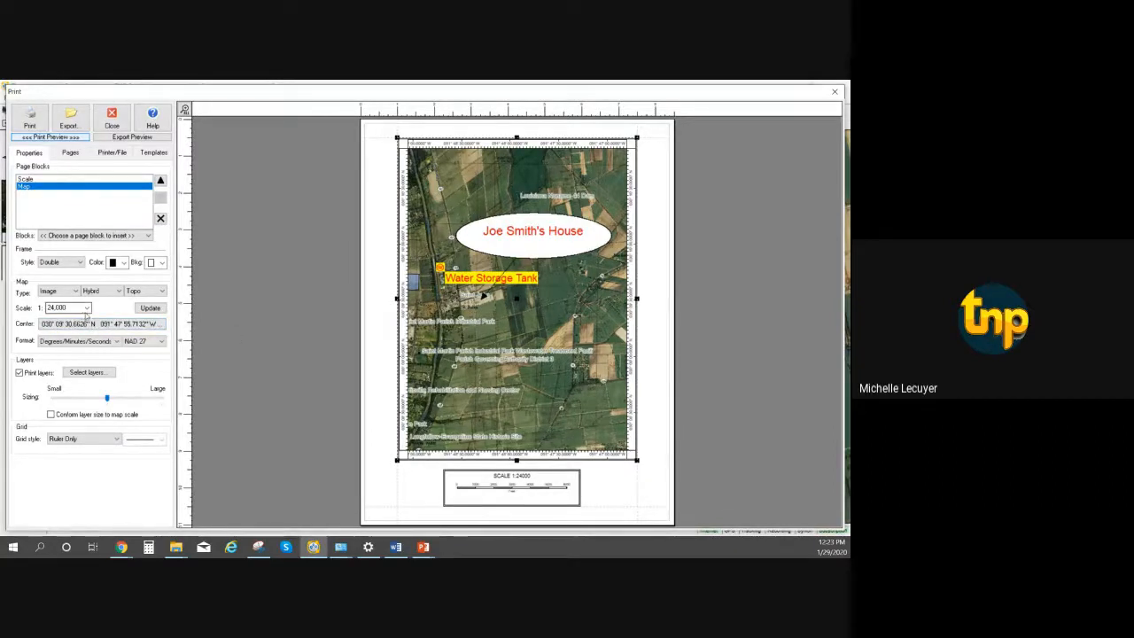
Try a 1:12,000 scale and the USGS Topographic map type on the print map.
click(86, 309)
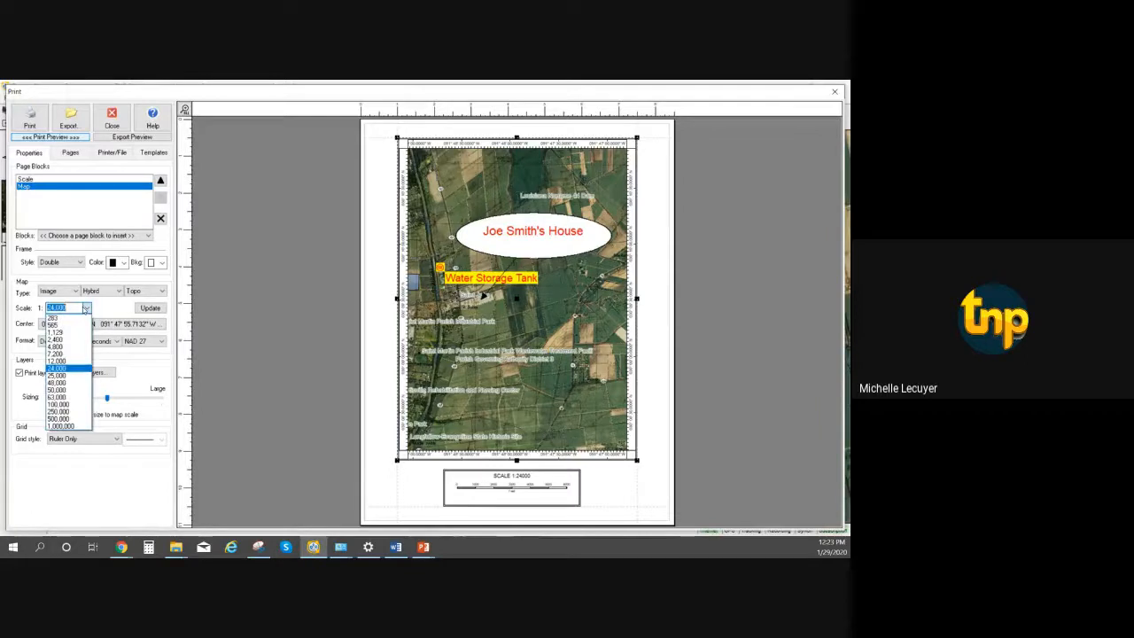
click(73, 368)
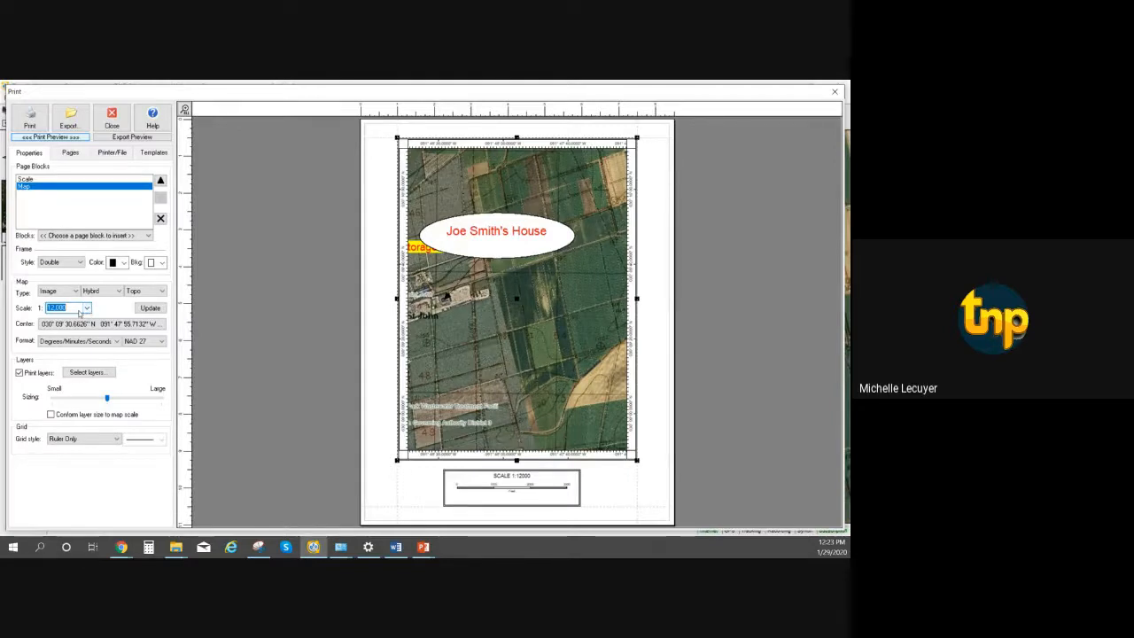
click(76, 292)
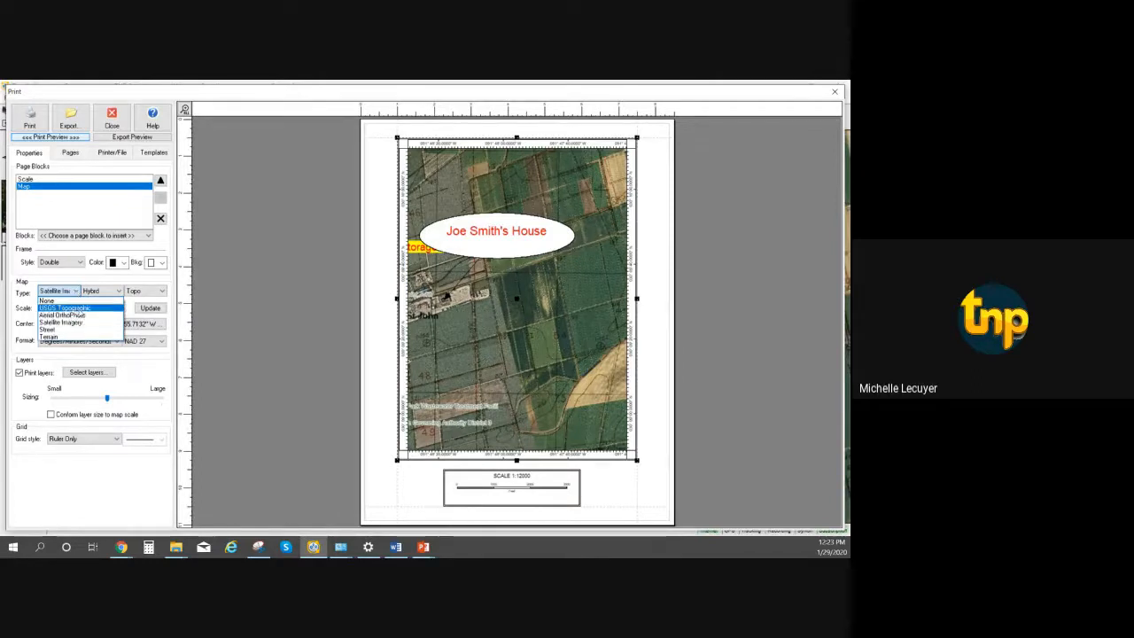
click(81, 309)
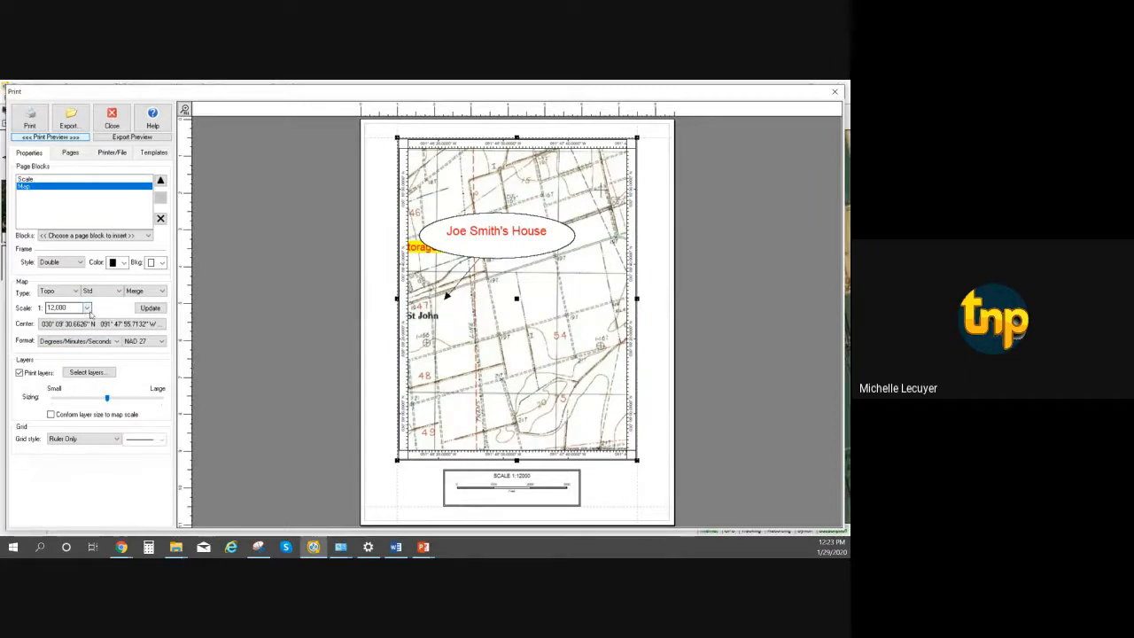
Set the print map's scale to 1:24,000 and its map type to Satellite Imagery.
click(86, 308)
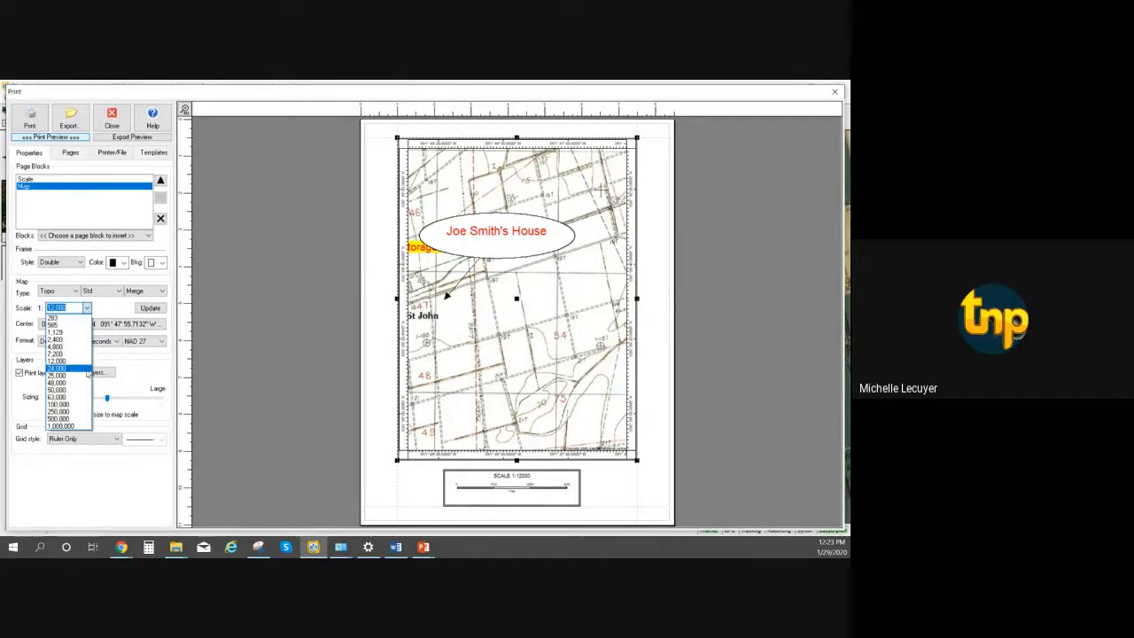
click(85, 369)
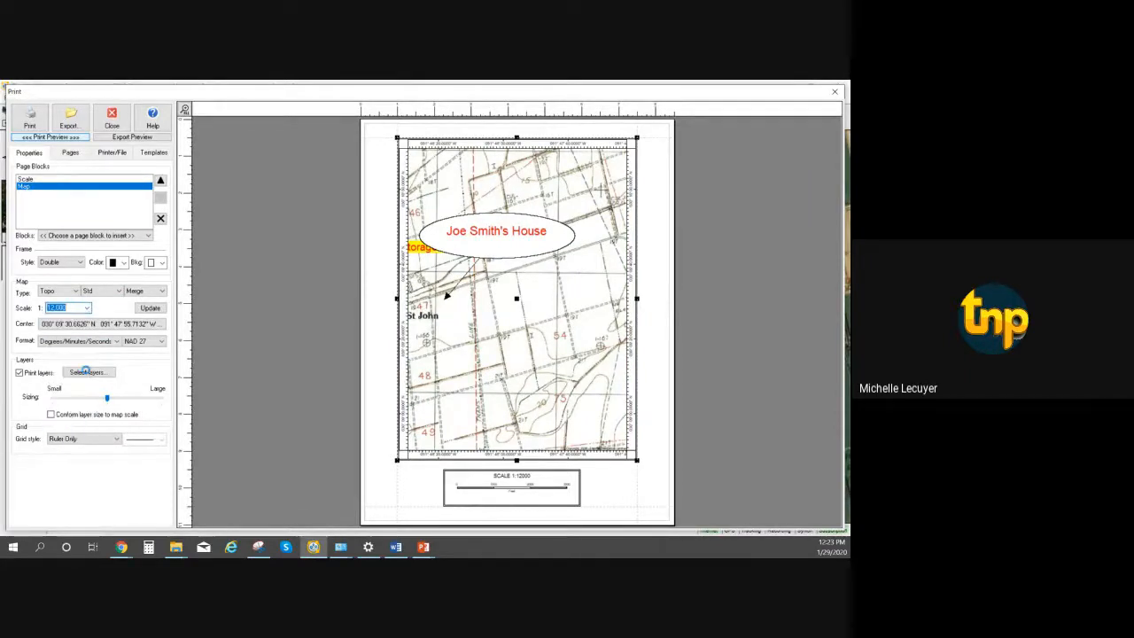
click(78, 292)
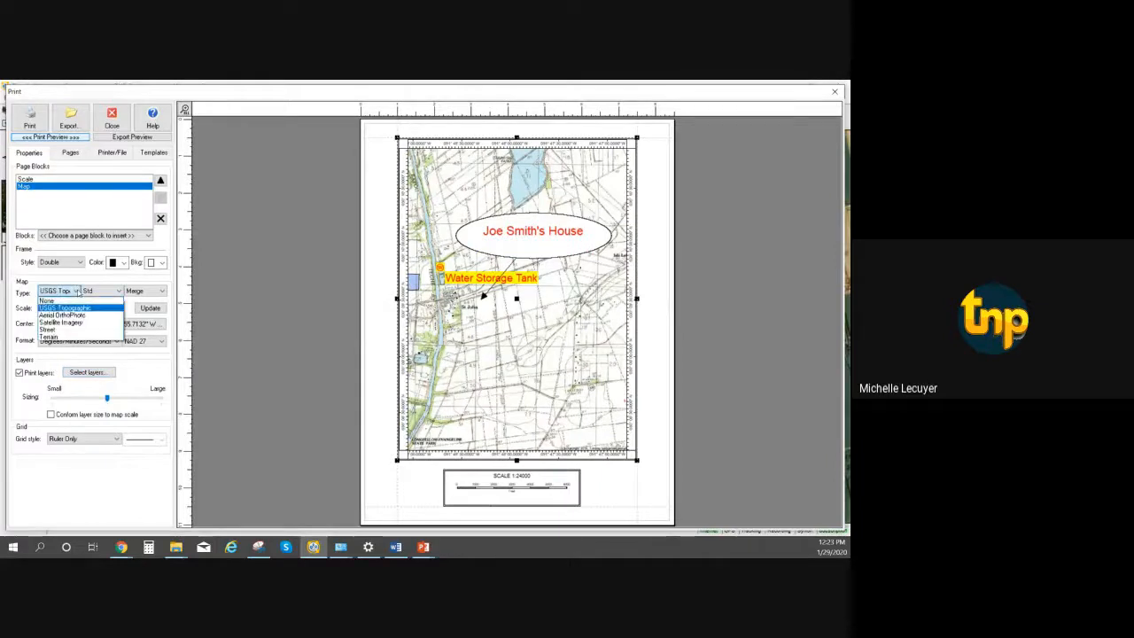
click(74, 324)
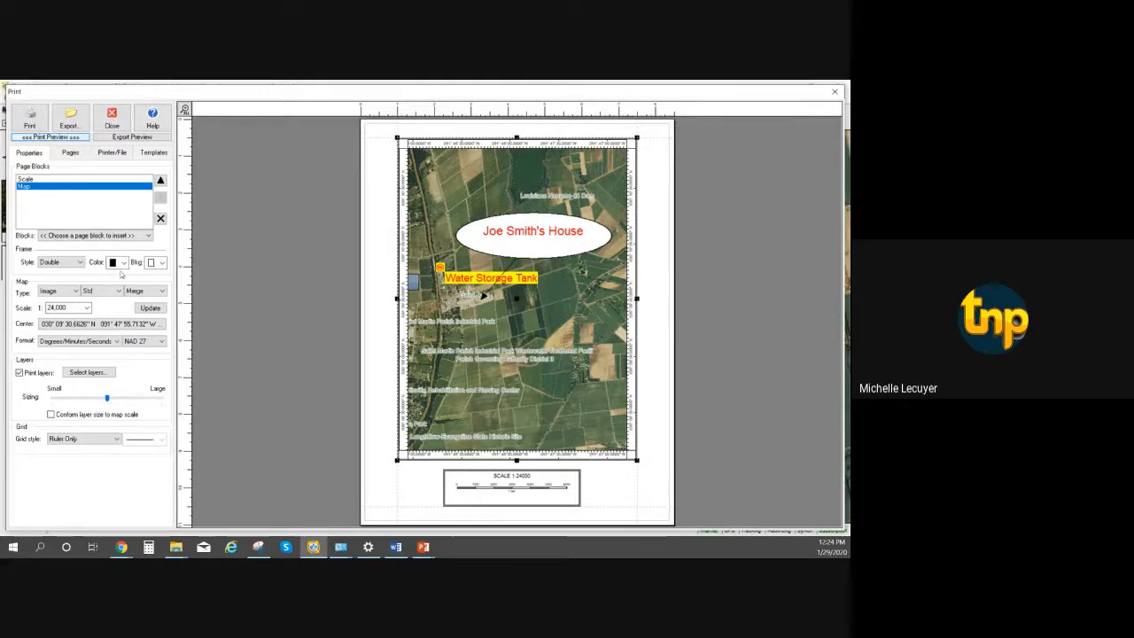
Try the No Frame style on the map block, and set its frame style back to Double.
click(78, 263)
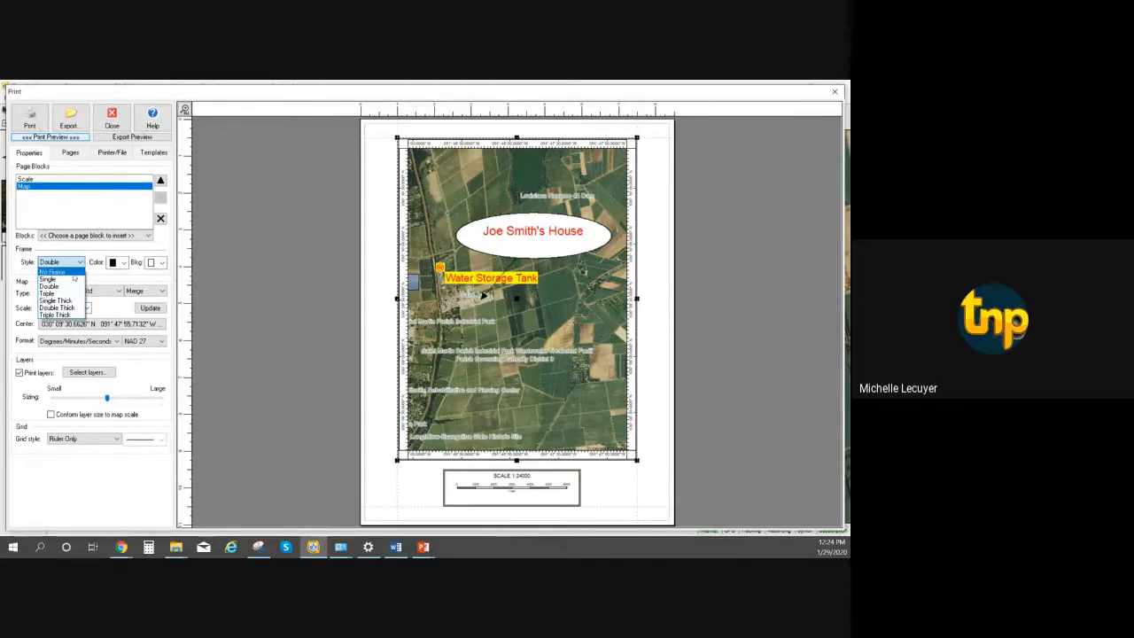
click(73, 275)
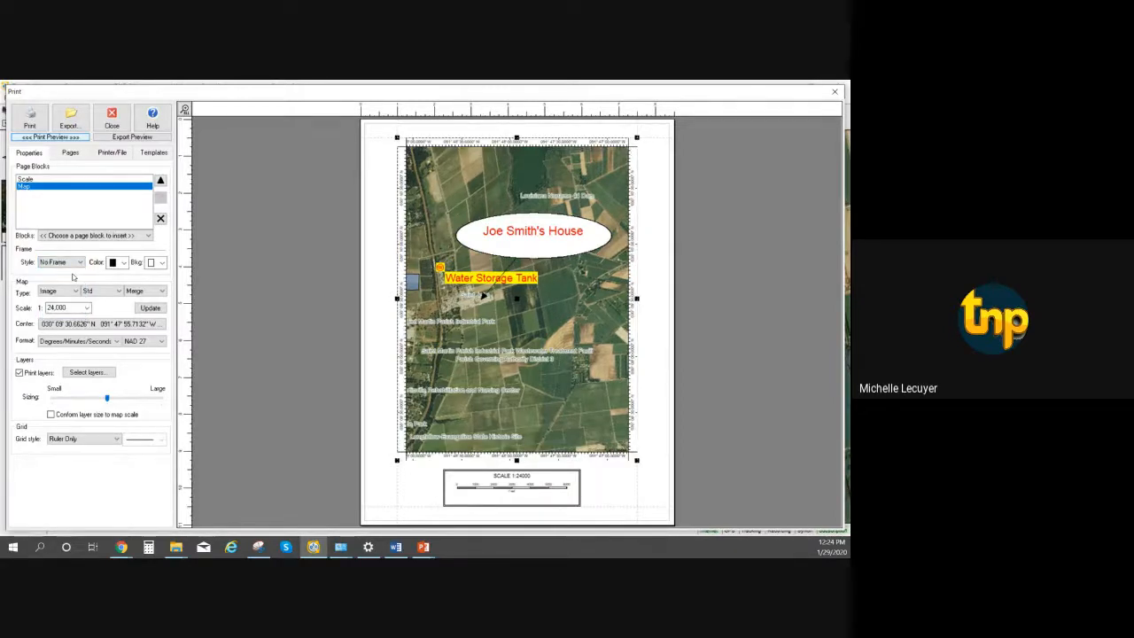
click(81, 264)
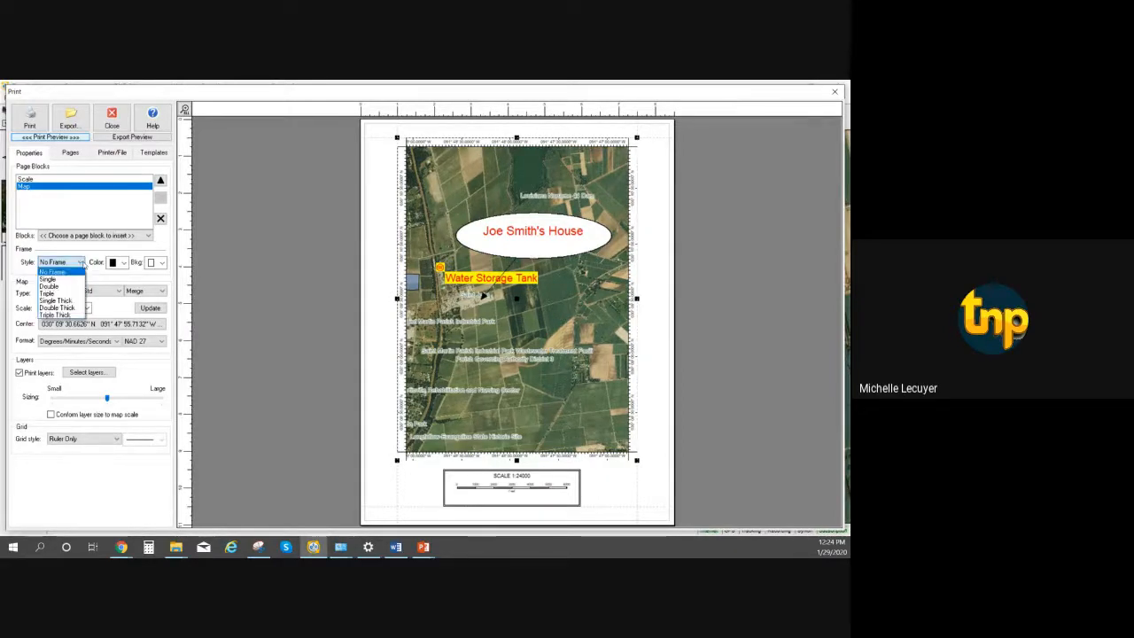
click(80, 262)
click(75, 283)
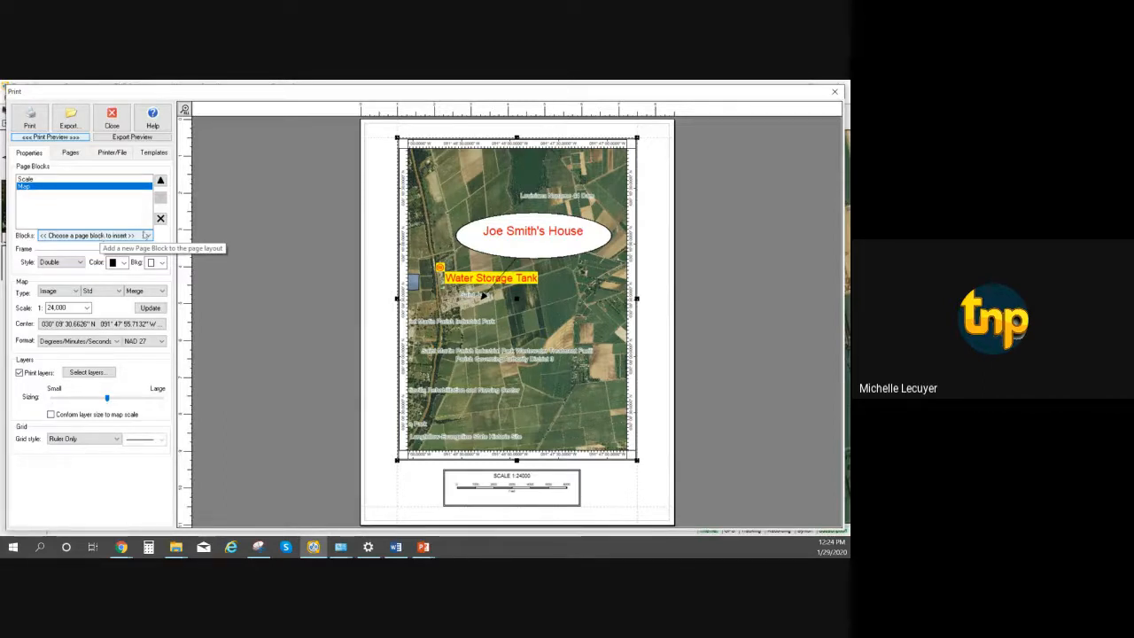
Insert a compass block in the Compass Rose (4 pointed) style, and move and shrink it to fit left of the scale bar.
click(149, 236)
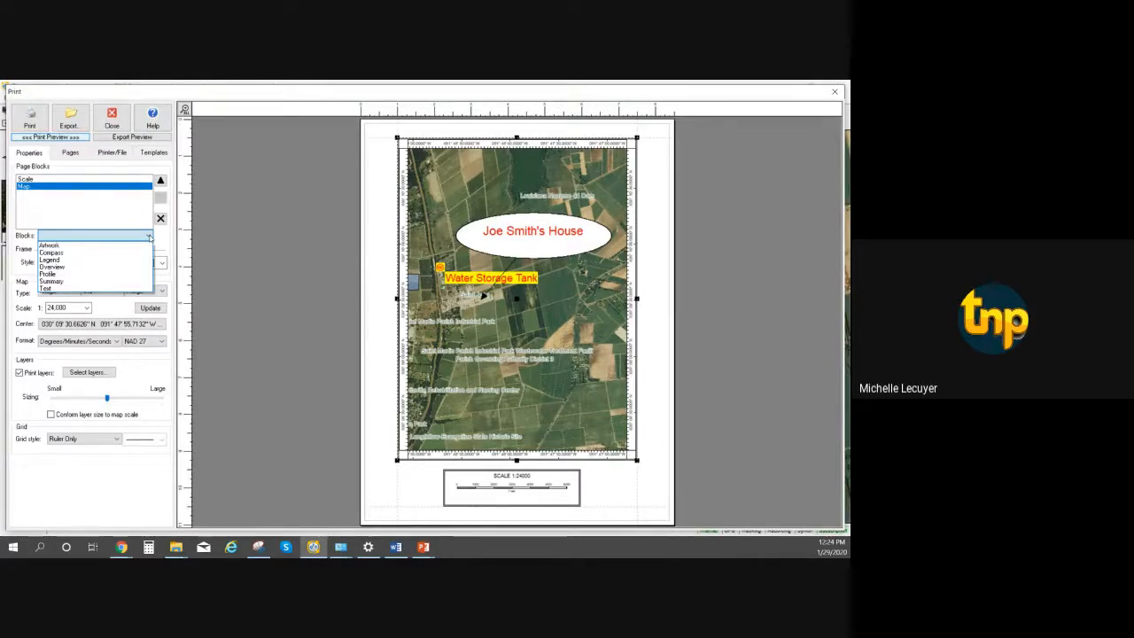
click(61, 254)
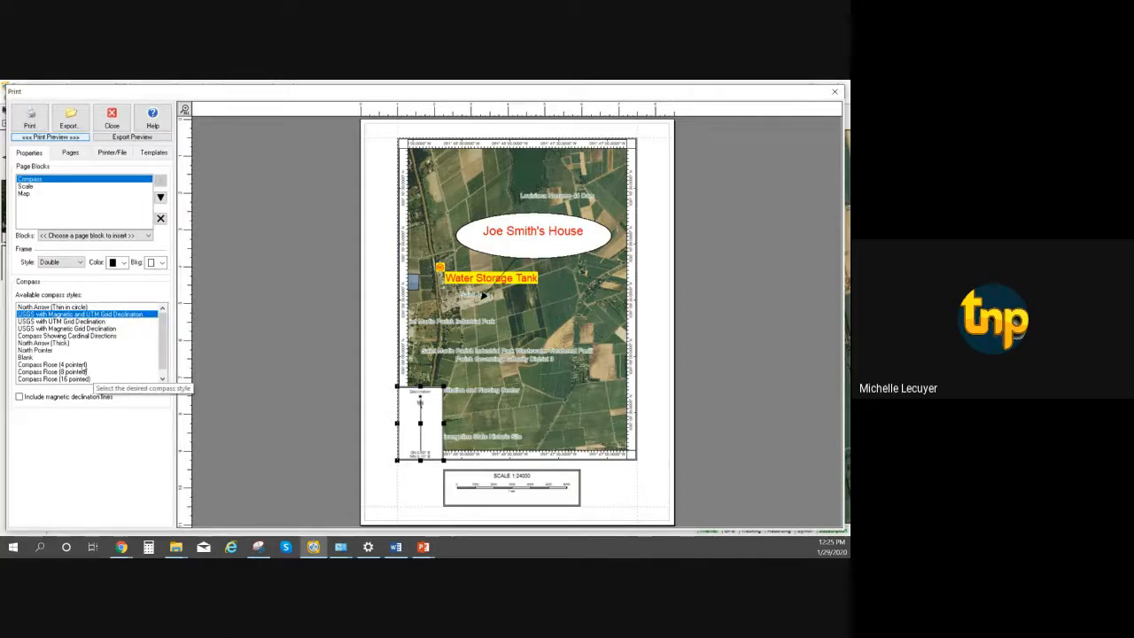
click(82, 365)
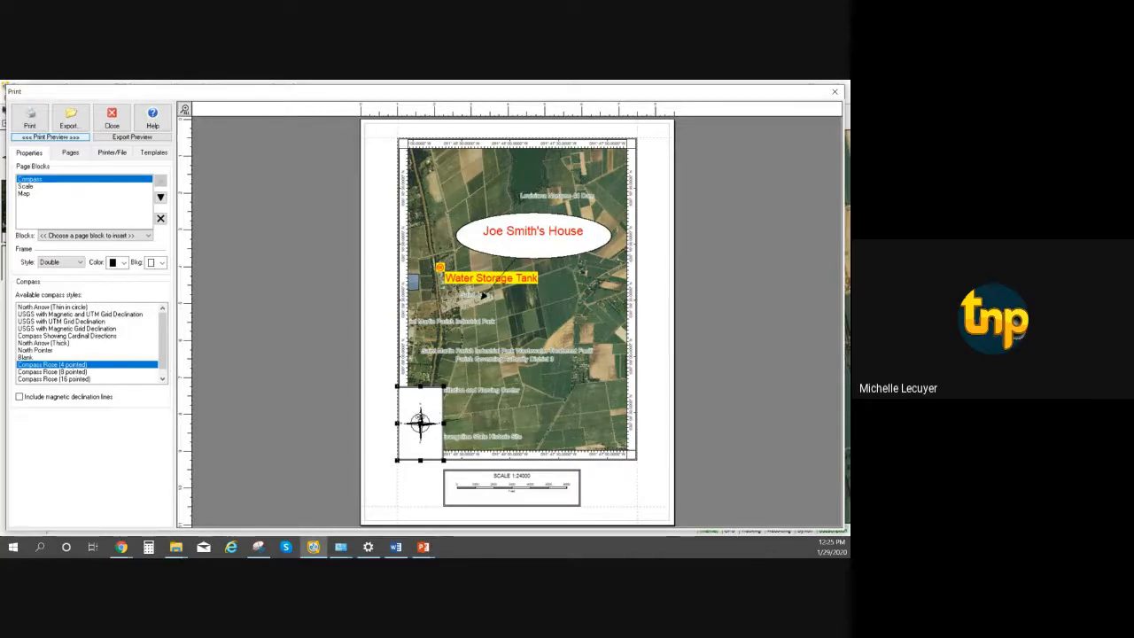
drag(413, 439, 414, 486)
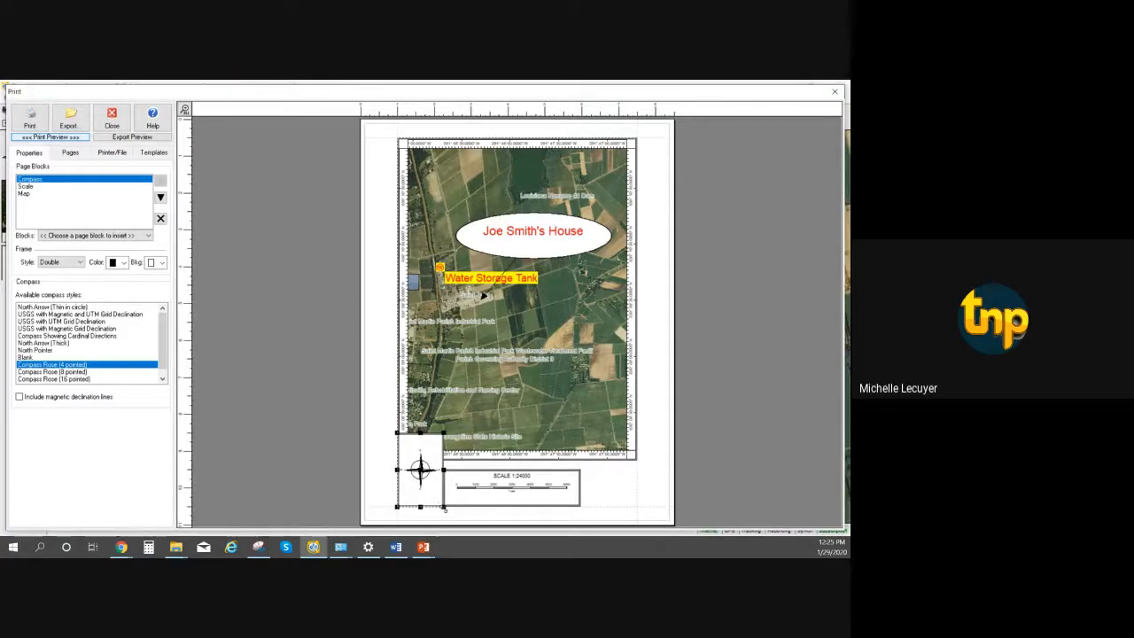
drag(445, 508, 439, 498)
drag(419, 480, 420, 472)
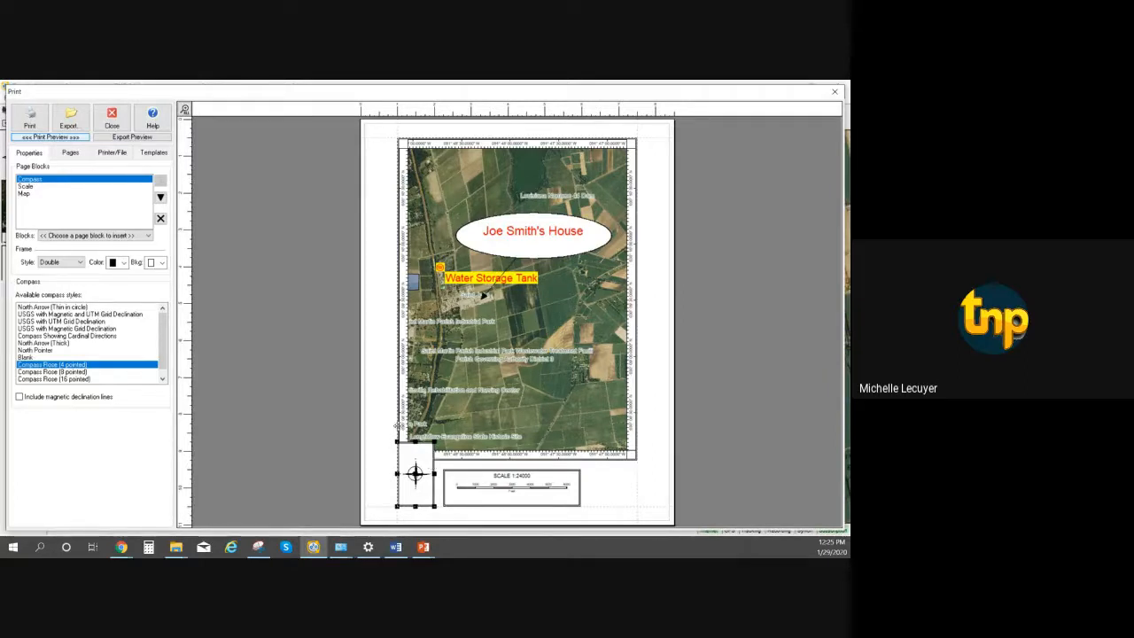
Insert an empty artwork block and place it to the right of the scale bar below the map.
click(146, 237)
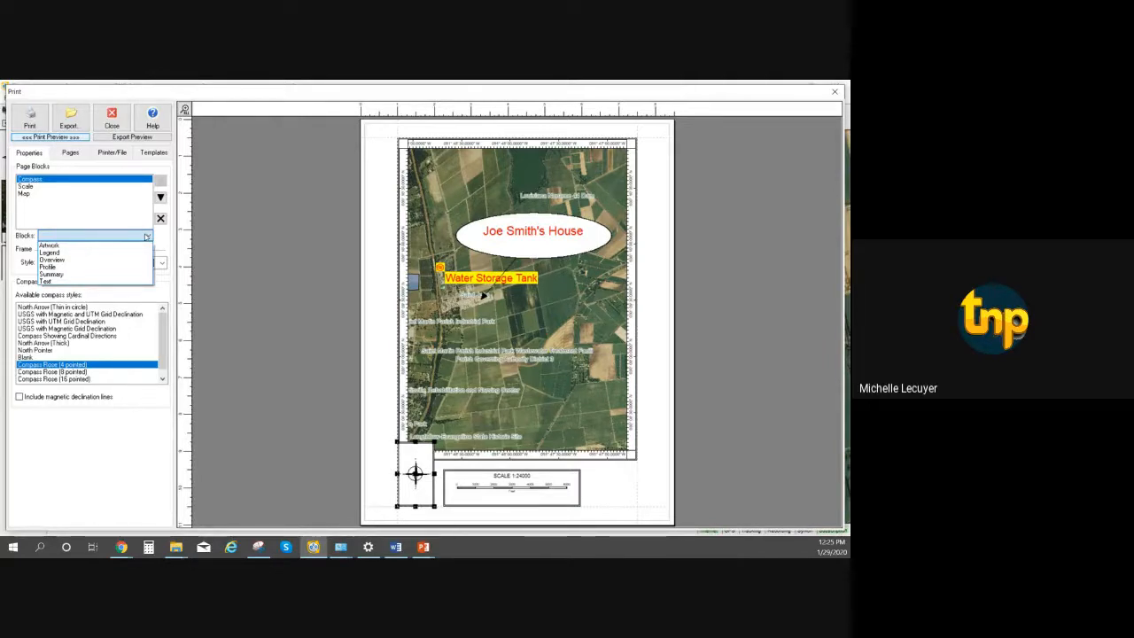
click(83, 250)
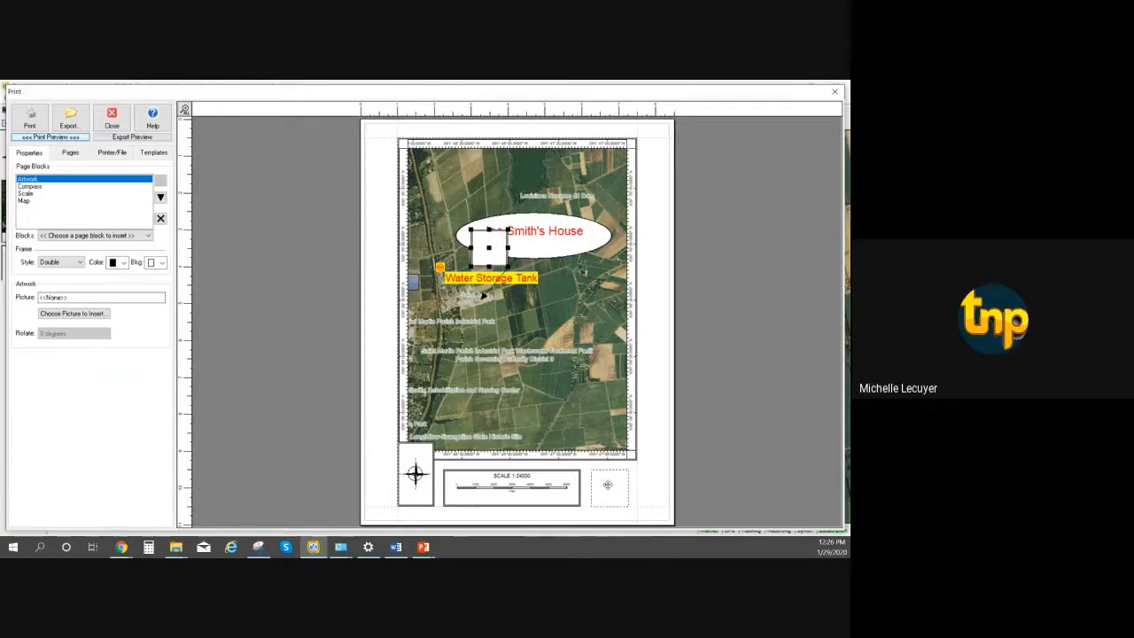
drag(607, 482, 609, 486)
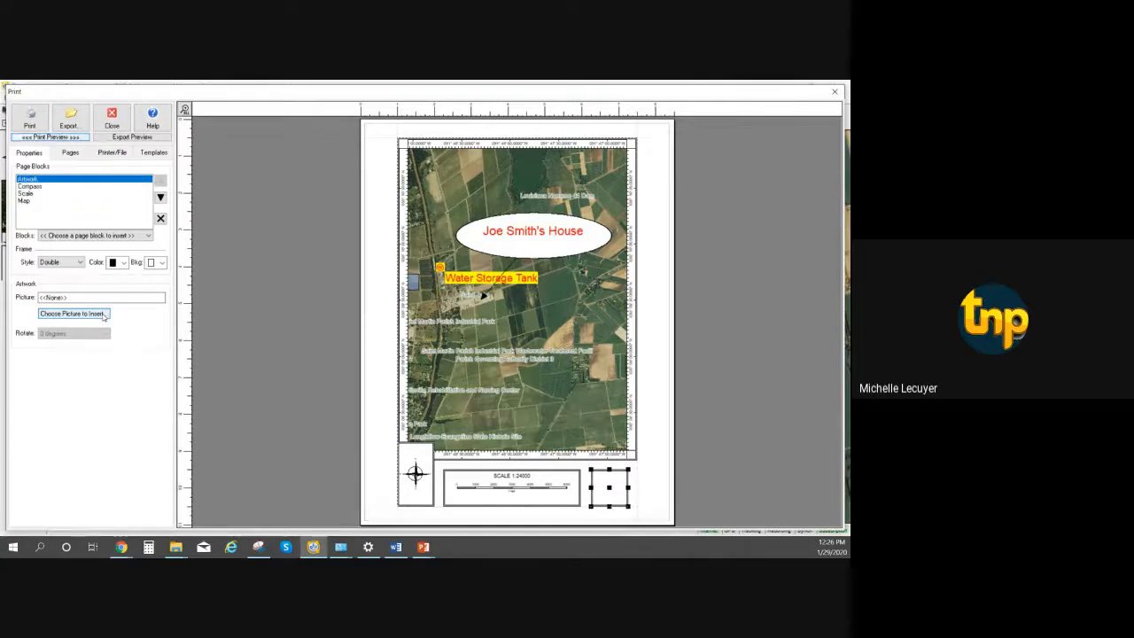
Review the page margin and block position settings, and set the printer to the EPSON Stylus Photo RX580 Series.
click(69, 153)
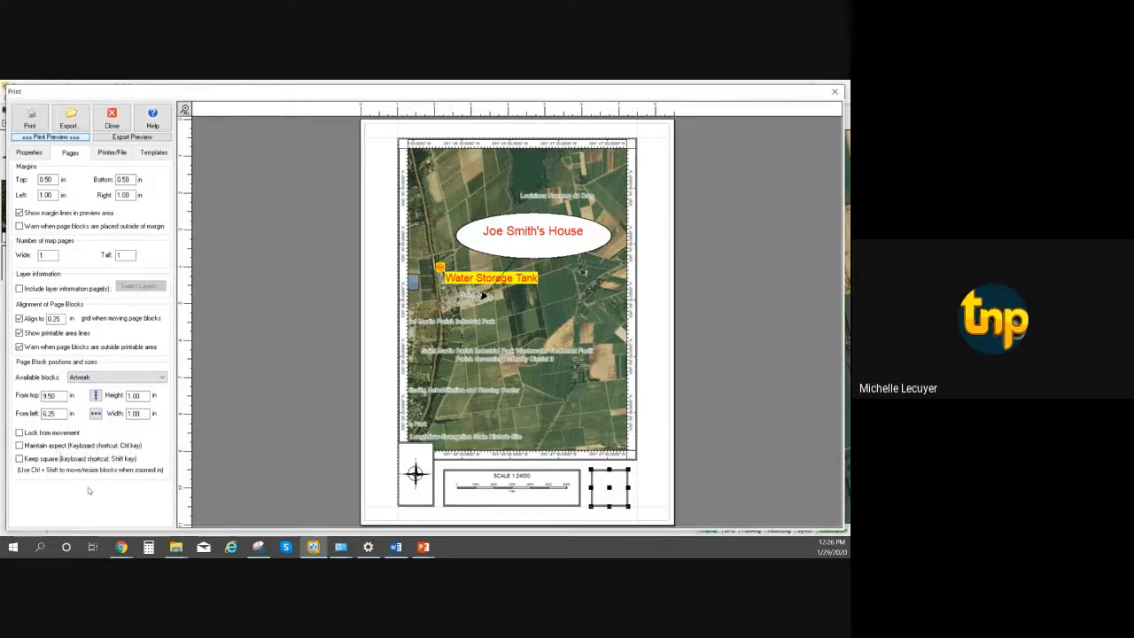
click(115, 153)
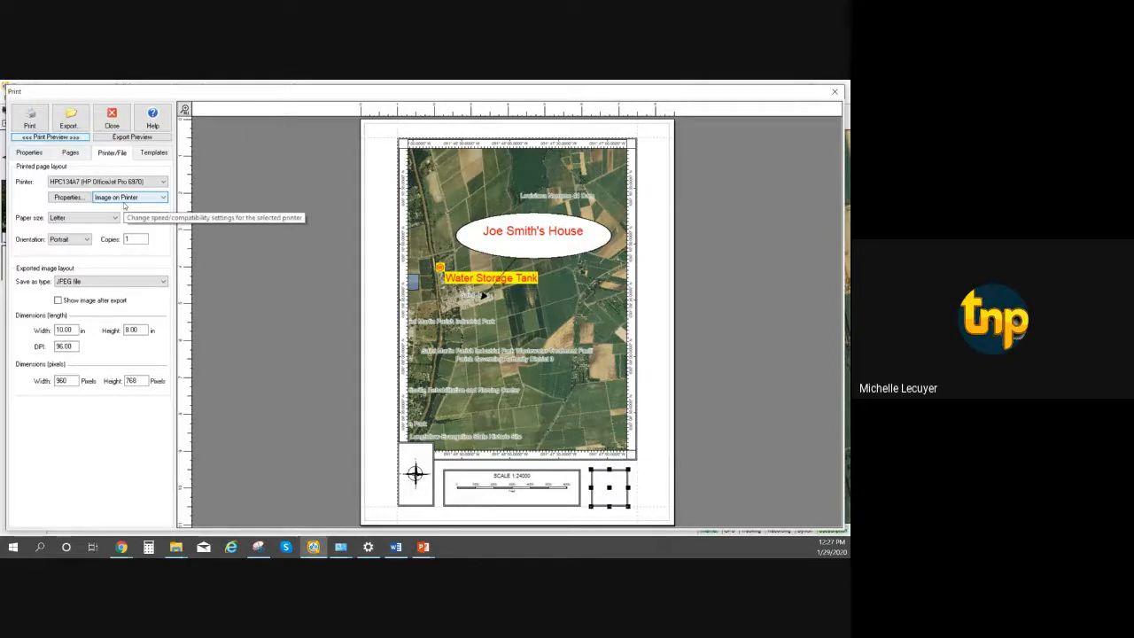
click(163, 183)
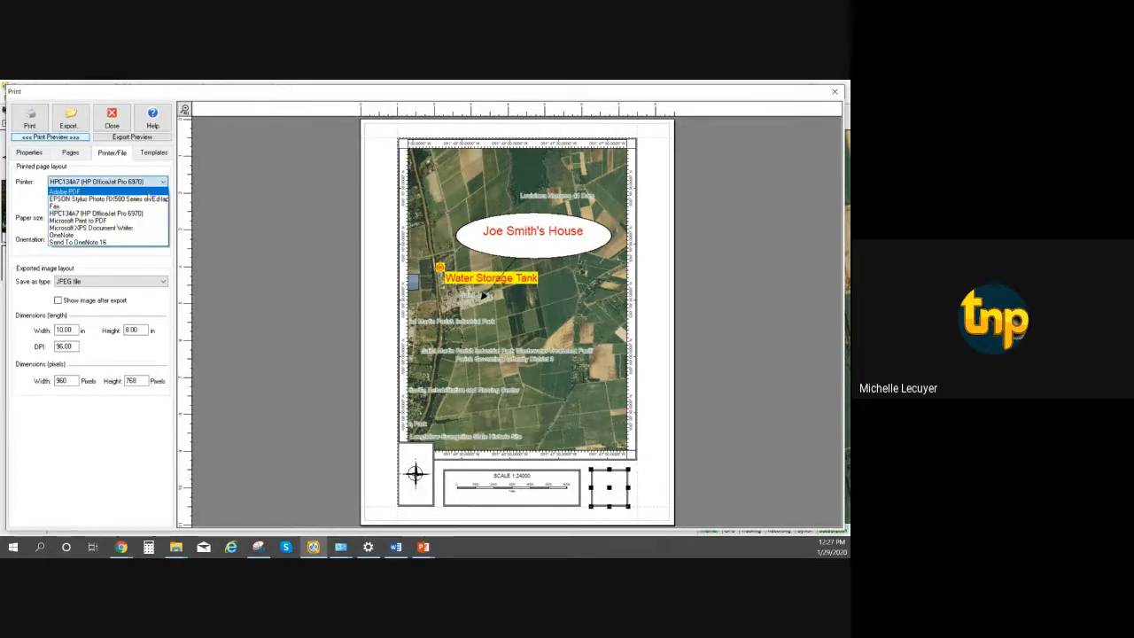
click(146, 200)
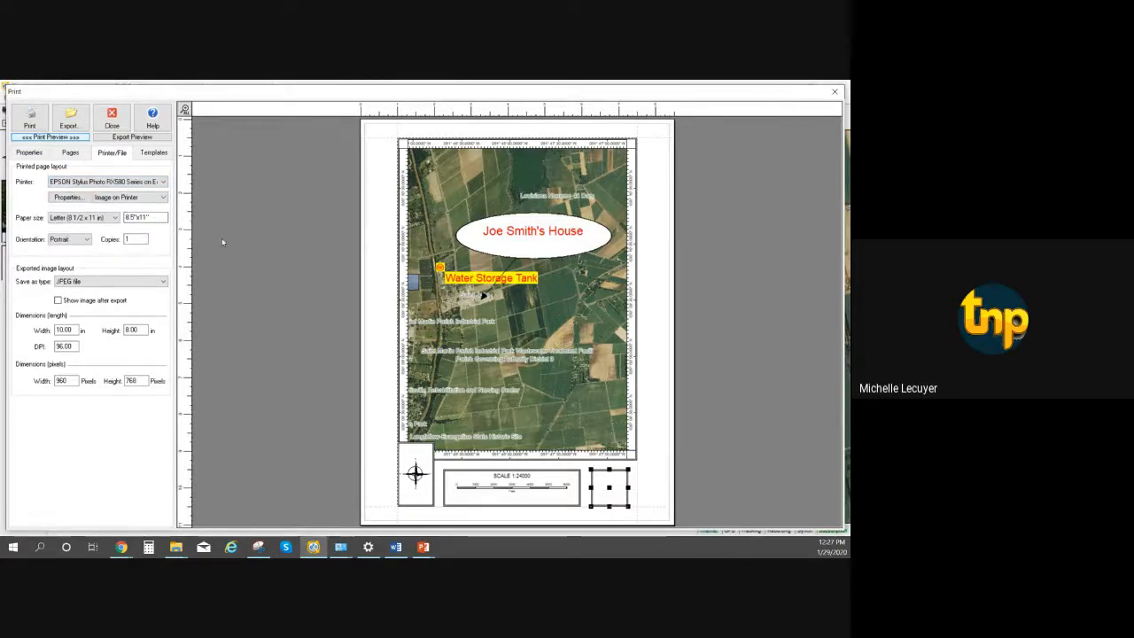
Review the paper size and orientation options, set the export to a PDF file of 8.50 x 11.00 in at 300 DPI, and close the layout.
click(116, 218)
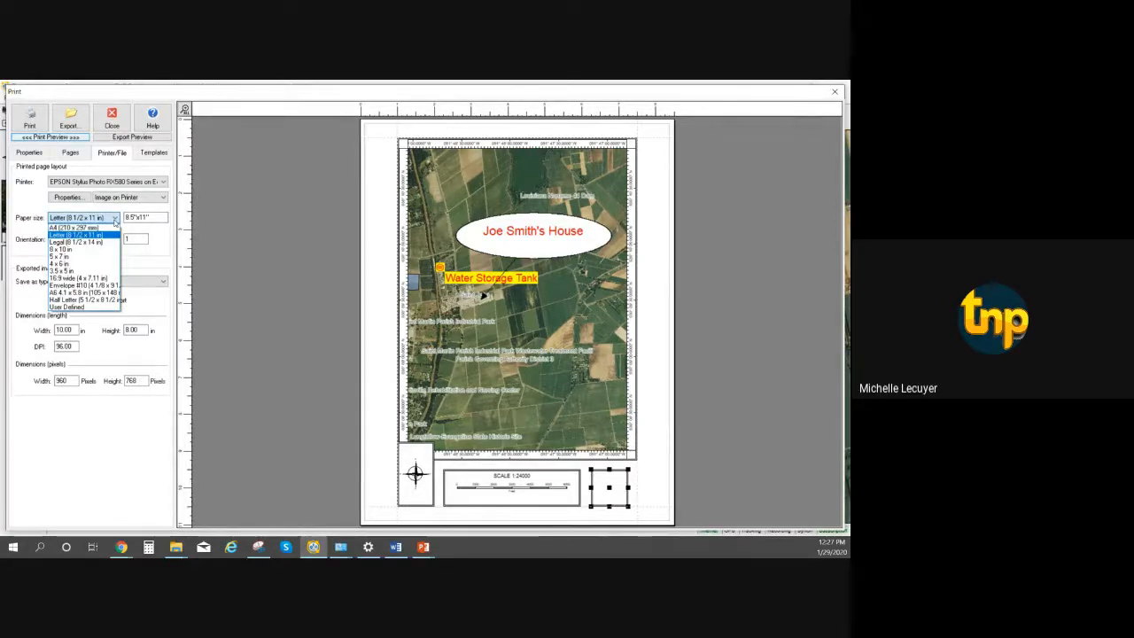
click(115, 218)
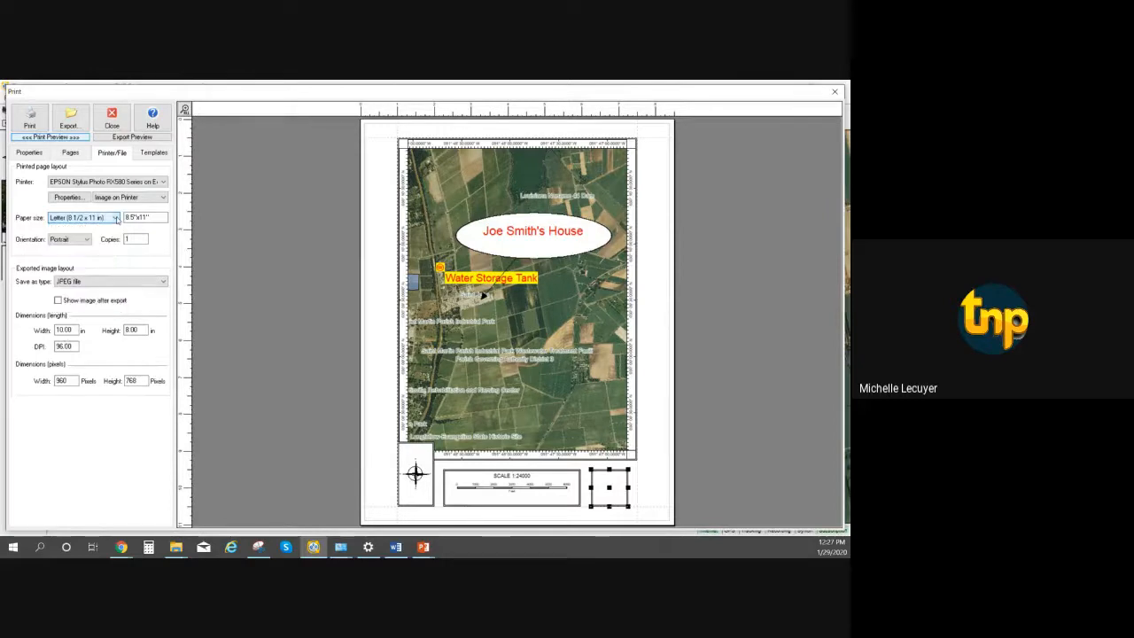
click(86, 240)
click(88, 241)
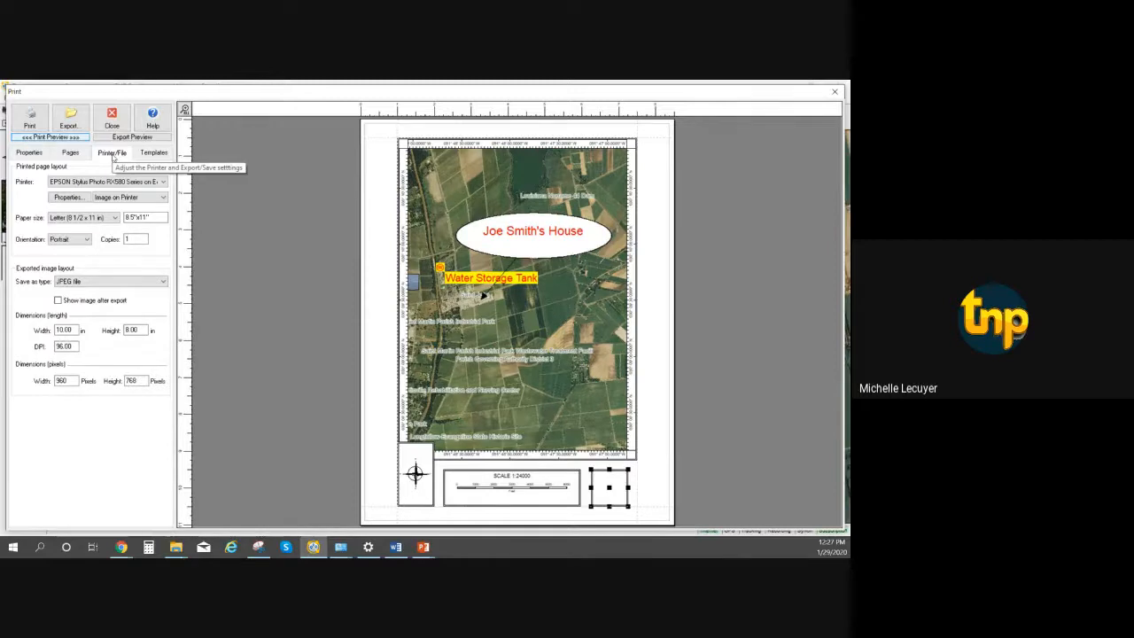
click(162, 282)
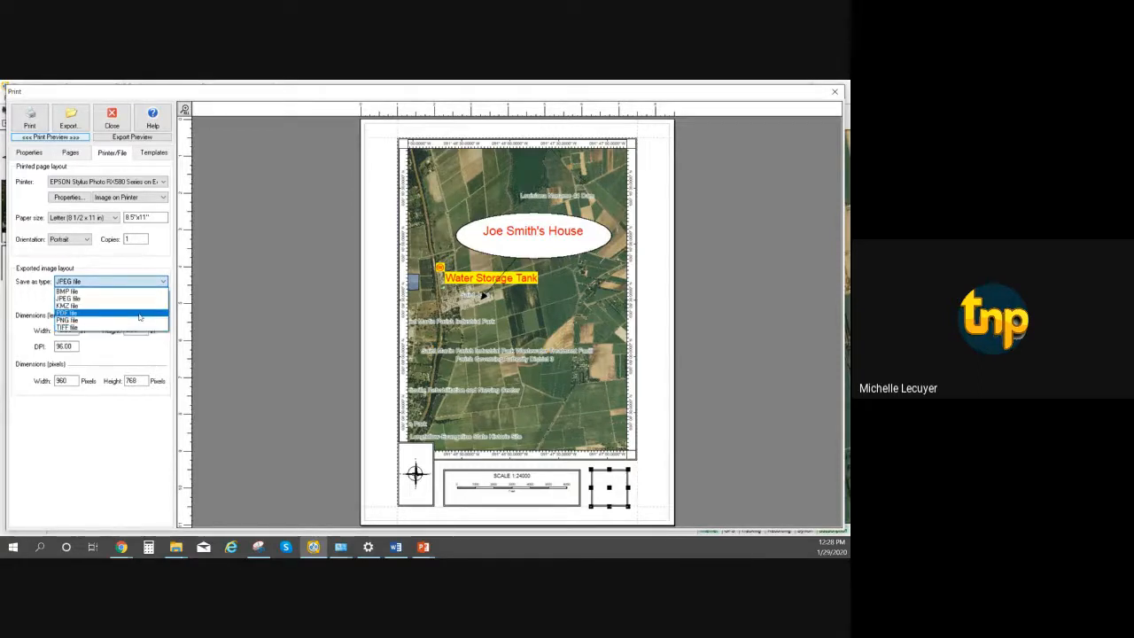
click(137, 317)
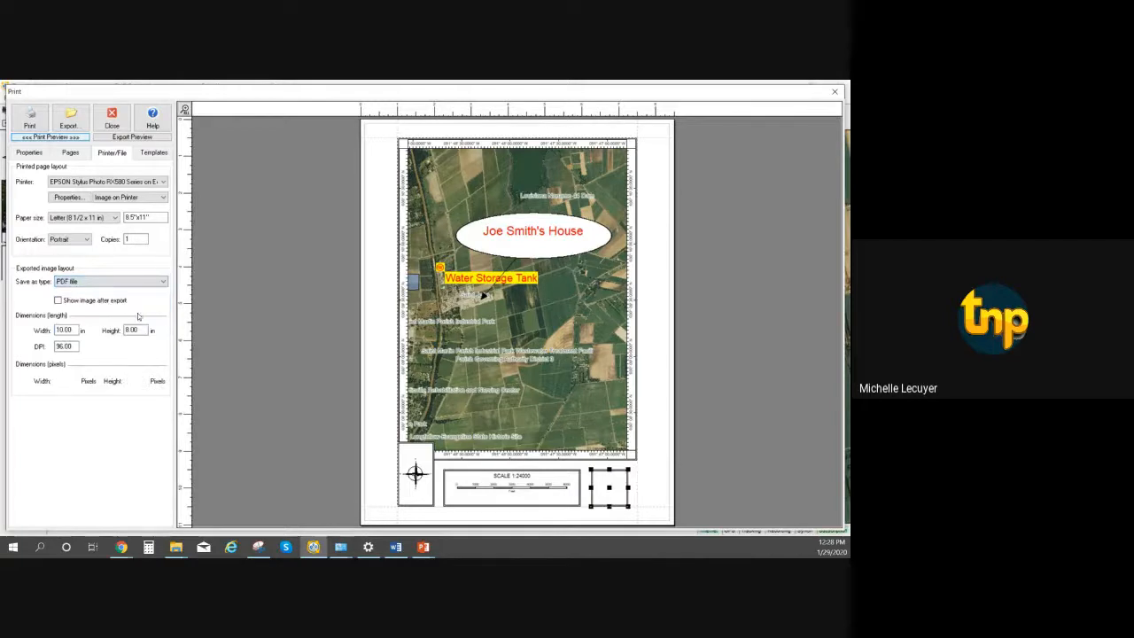
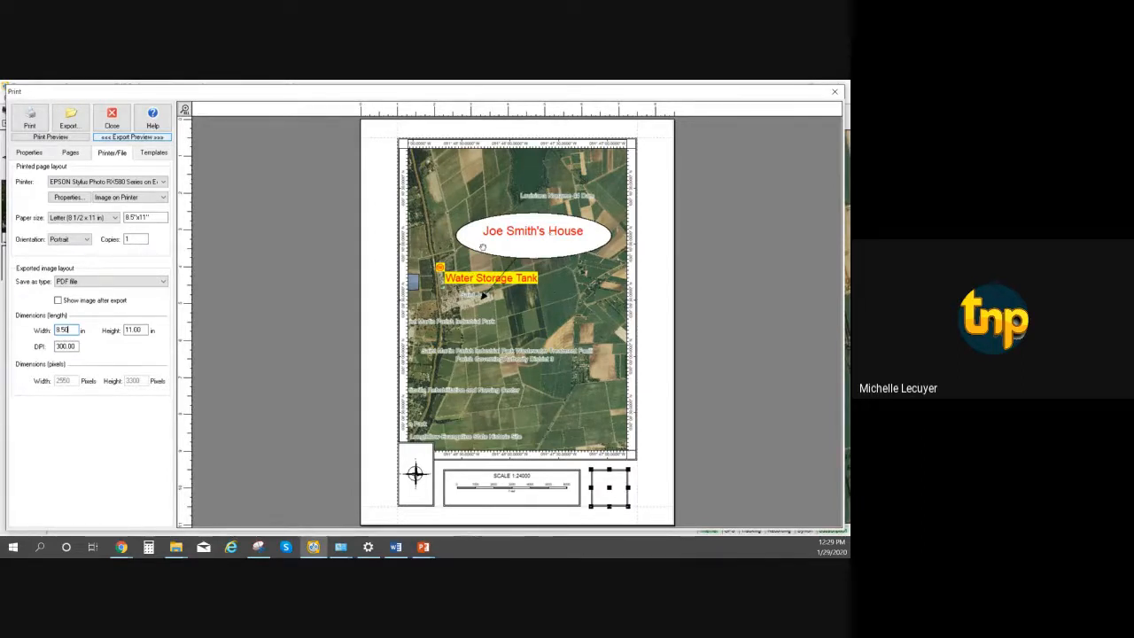
click(121, 126)
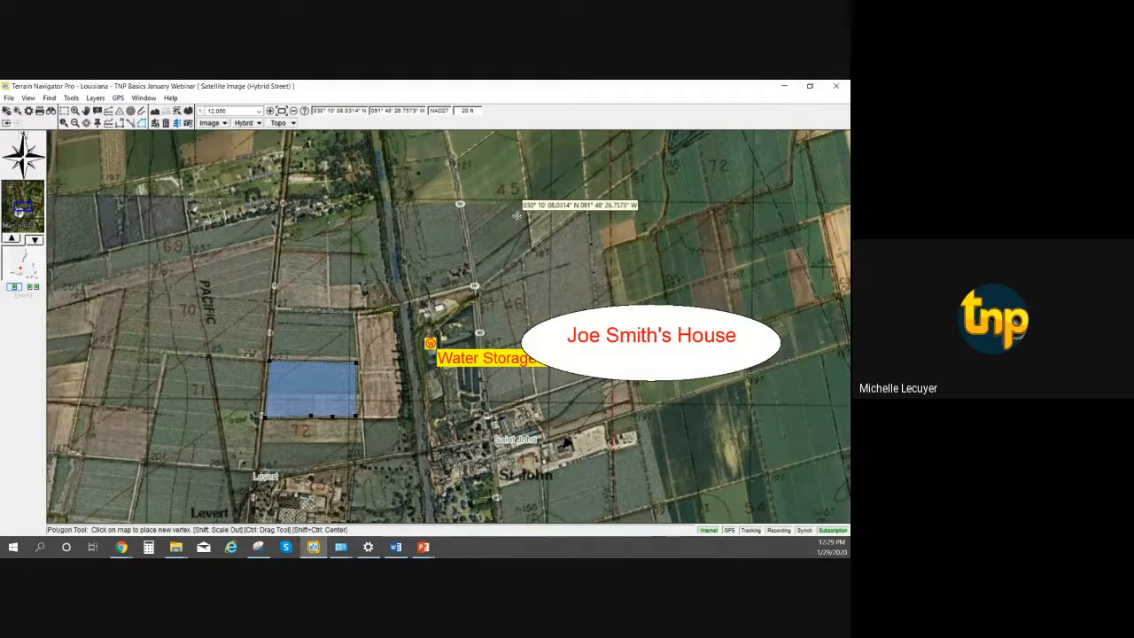
Create a new project named Wednesday Test Project, kept exclusively on this PC, and close the project manager.
click(96, 99)
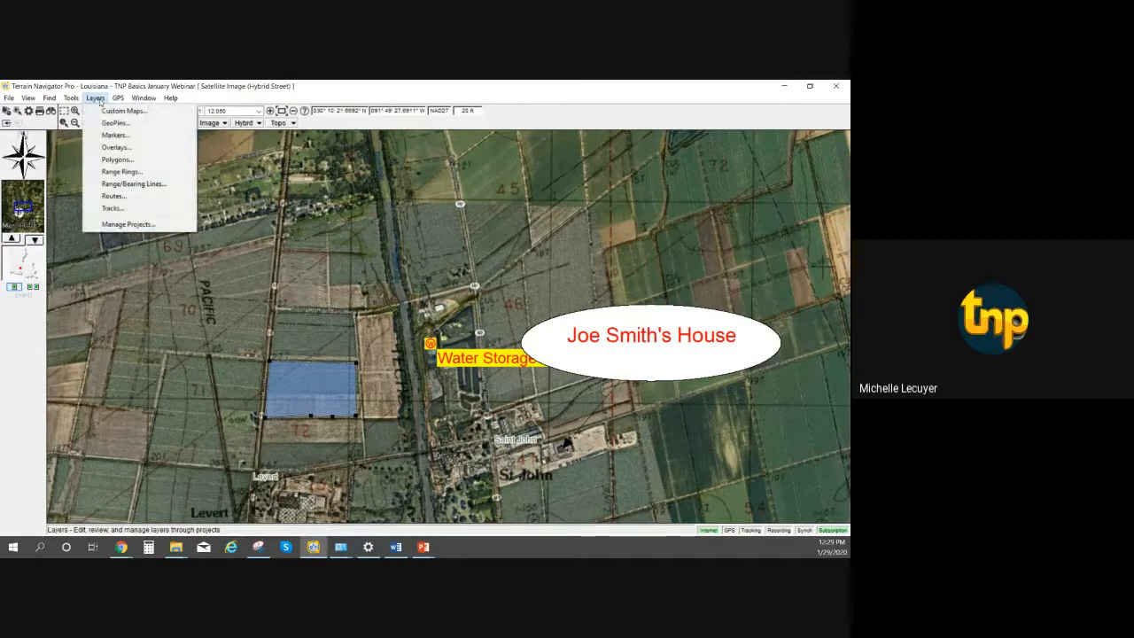
click(135, 224)
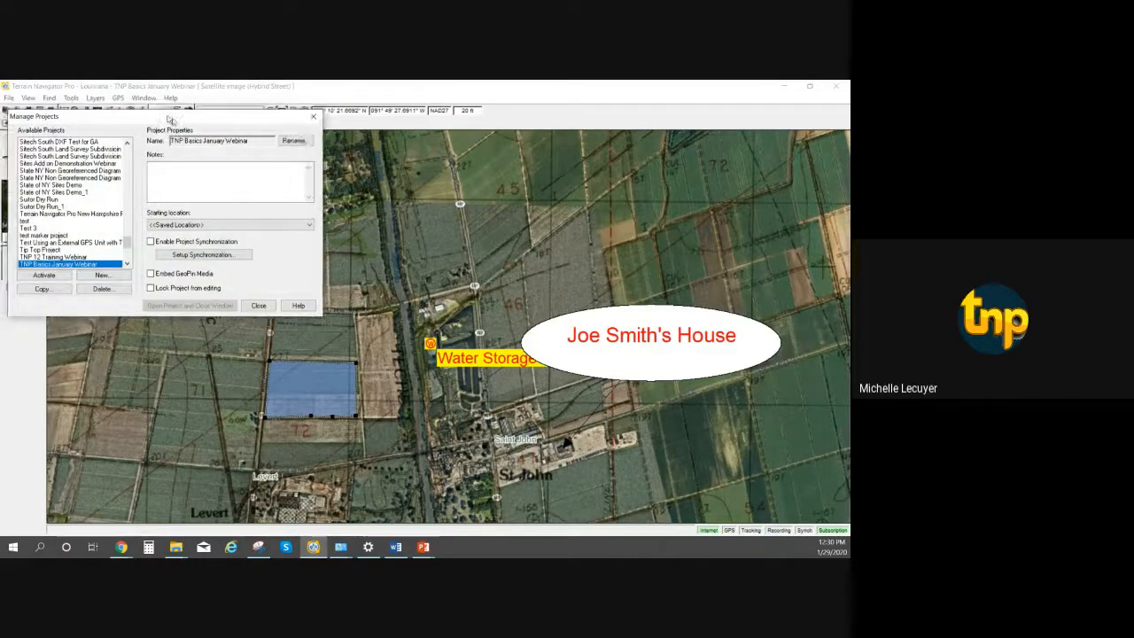
drag(162, 112, 292, 141)
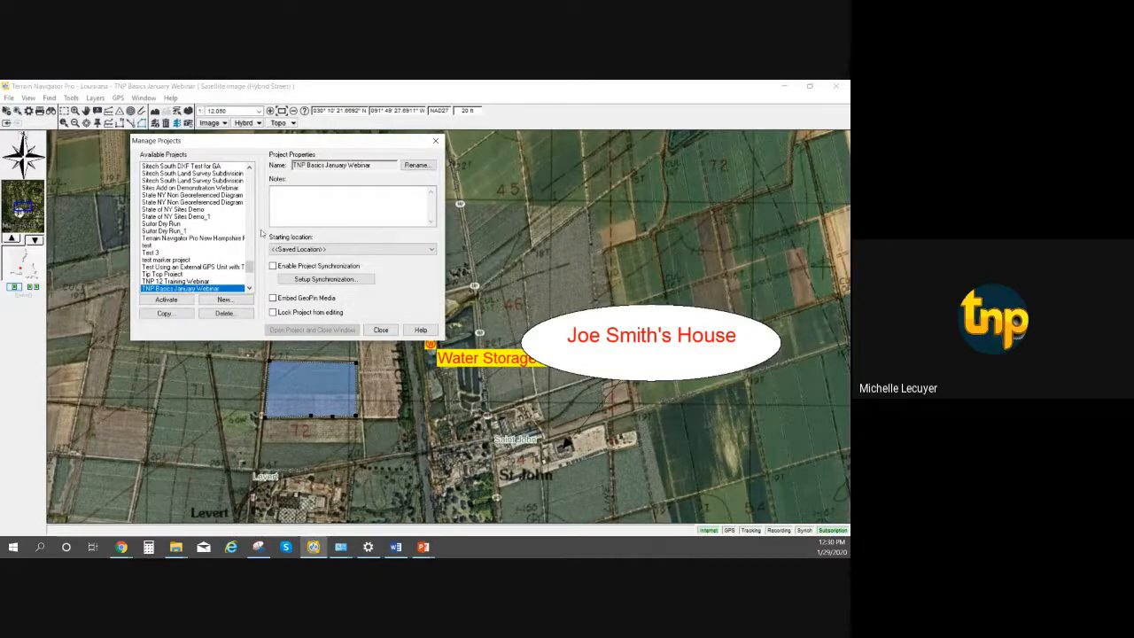
click(221, 314)
click(226, 304)
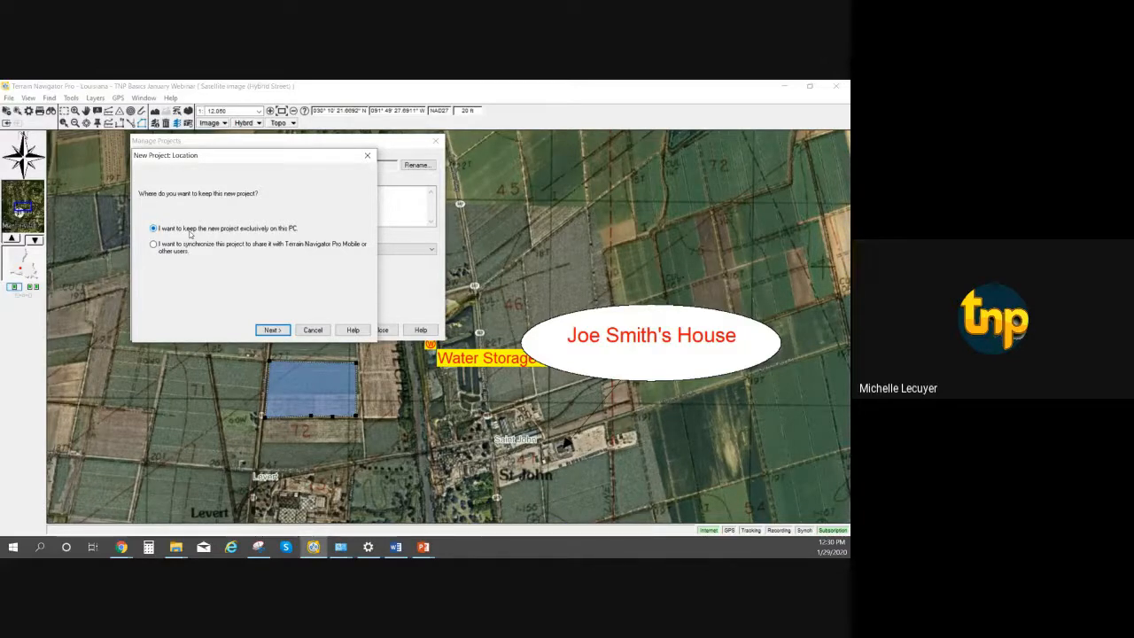
click(265, 331)
text(Wednesday)
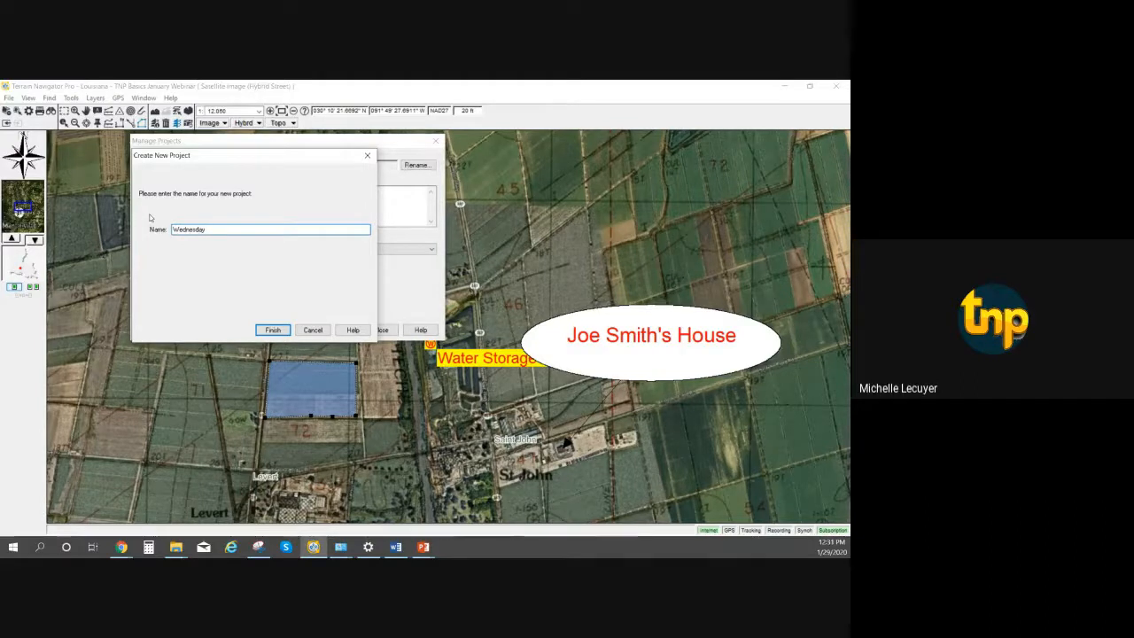
text(Test Project)
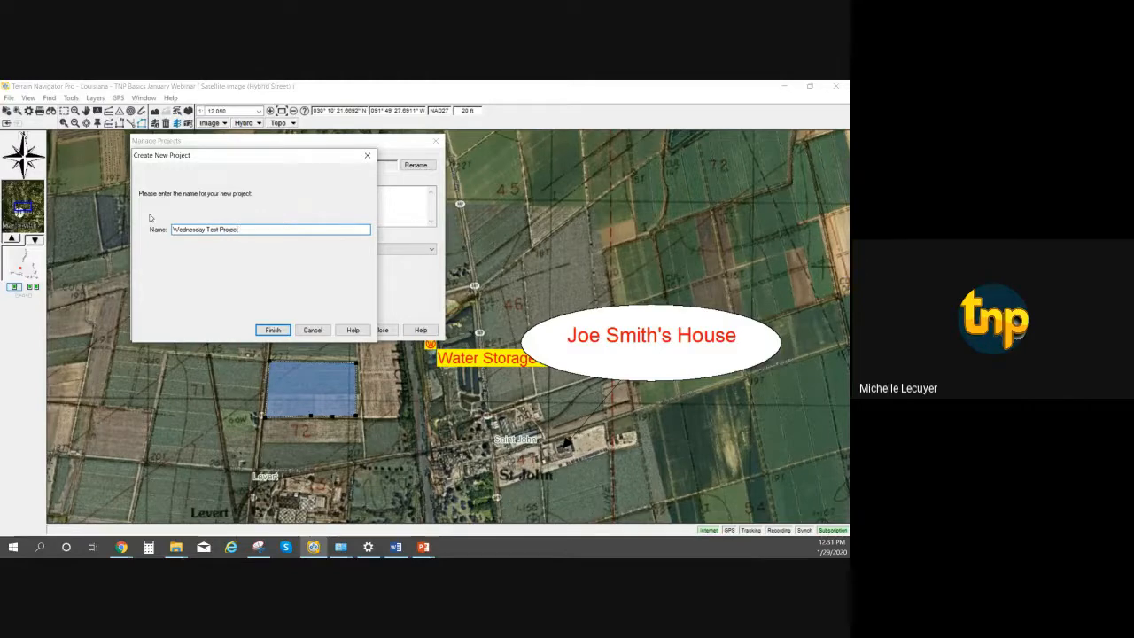
click(266, 332)
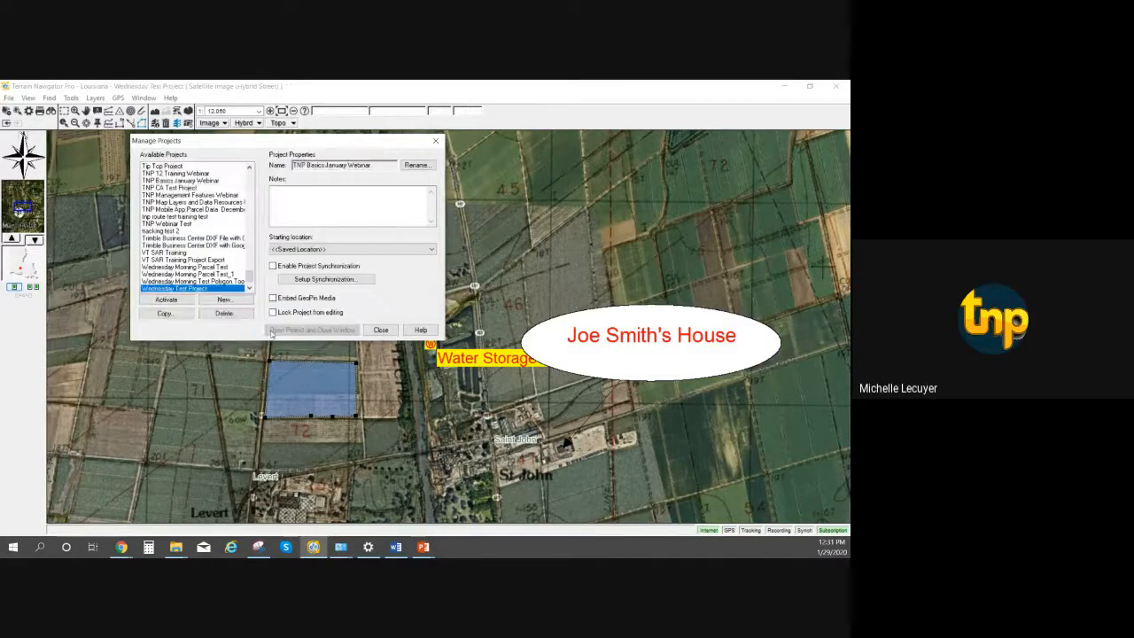
click(380, 329)
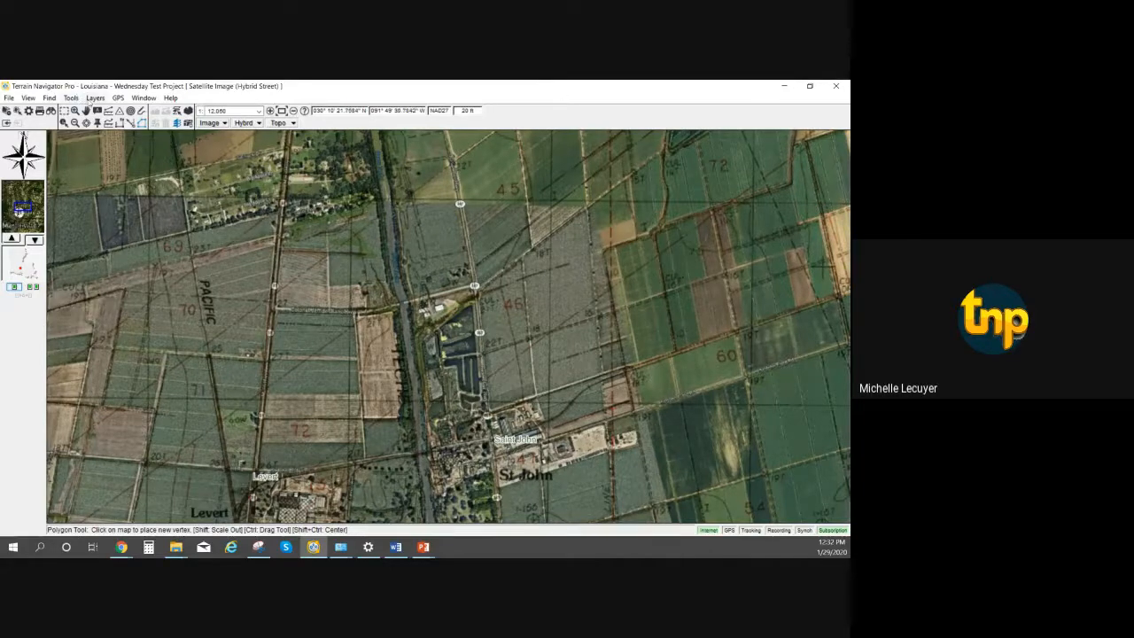
Review the list of available projects in the project manager and close it.
click(96, 97)
click(146, 227)
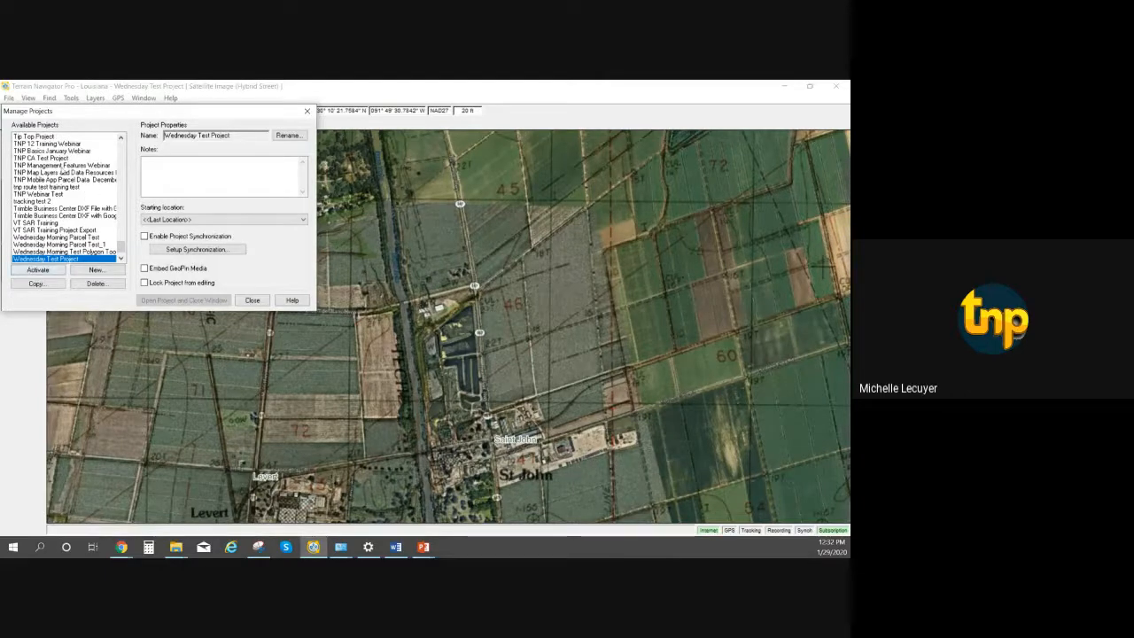
click(252, 301)
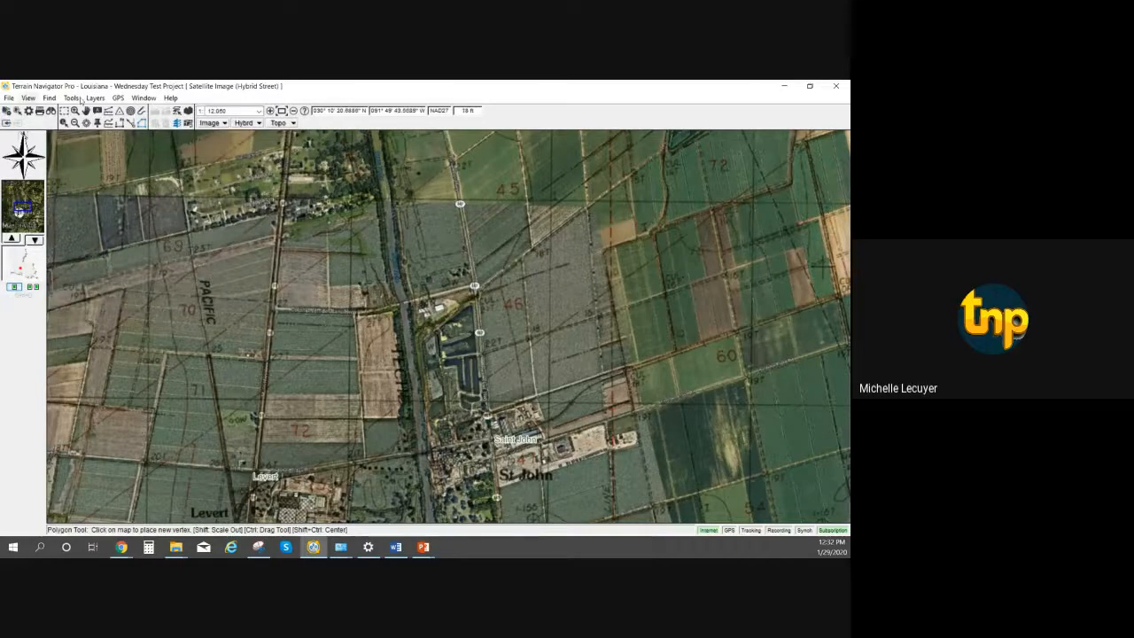
Open the print layout for the current map and load the Basic GIS Map template.
click(8, 98)
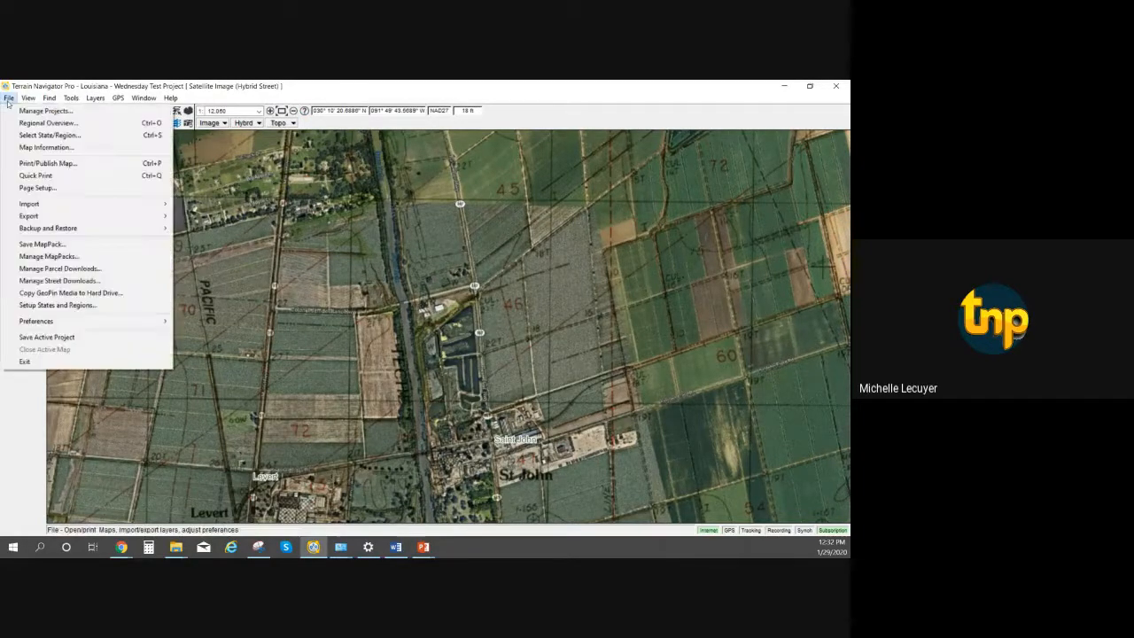
click(45, 163)
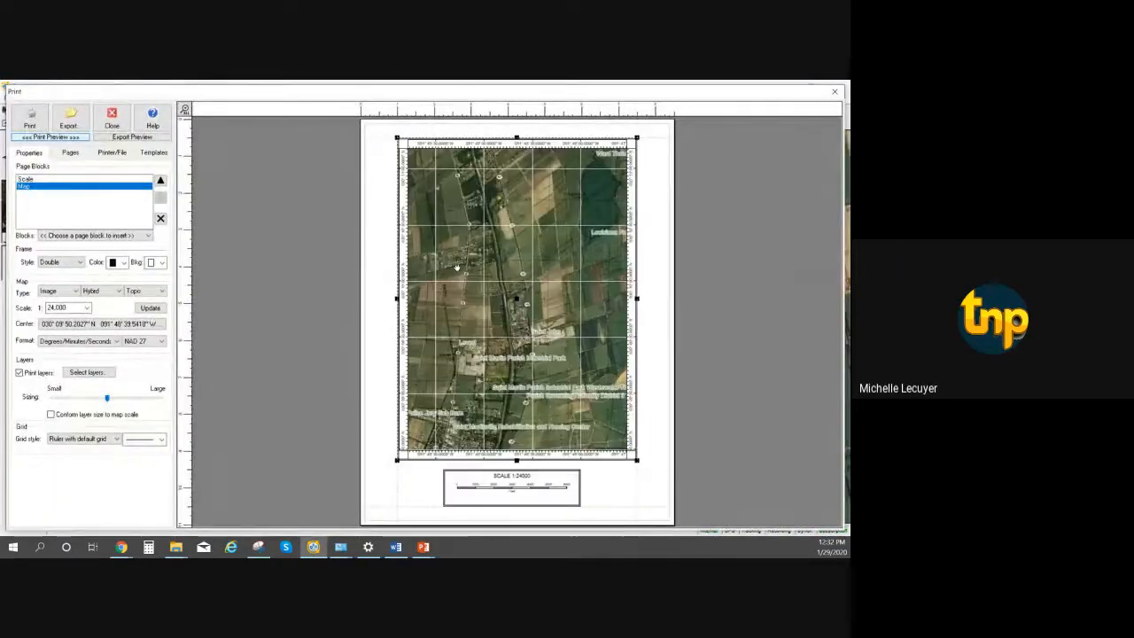
click(156, 154)
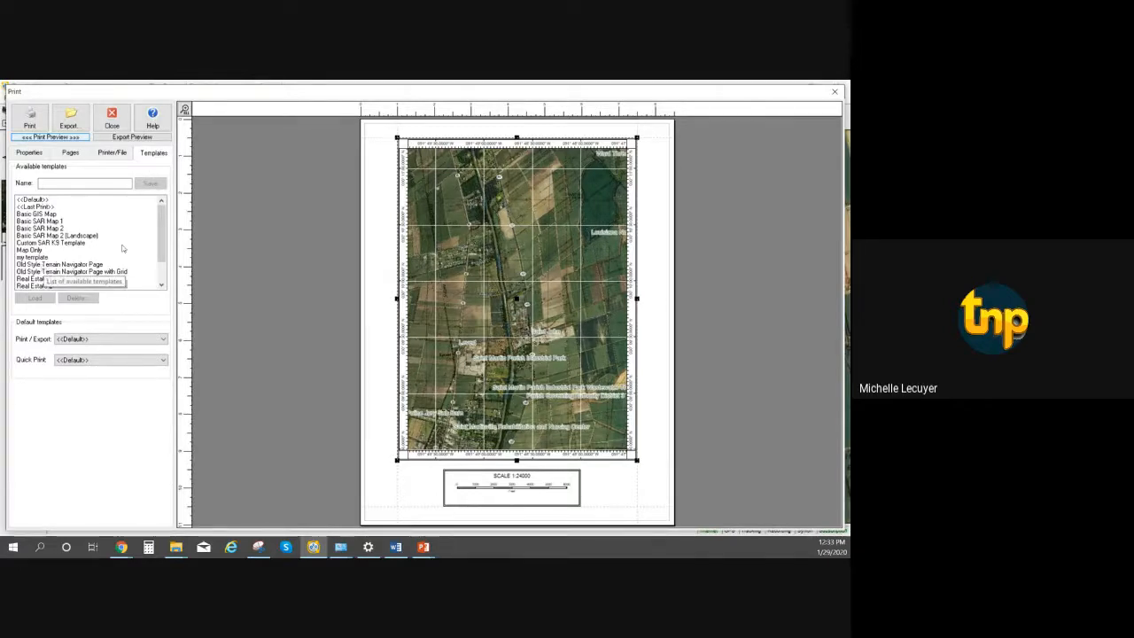
click(46, 215)
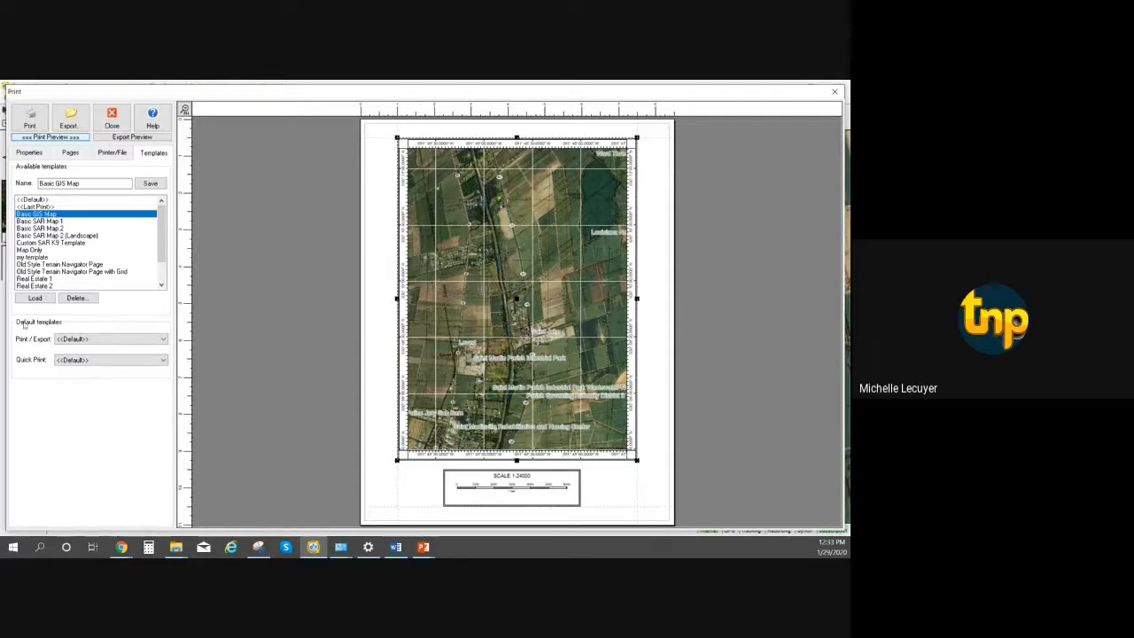
click(34, 299)
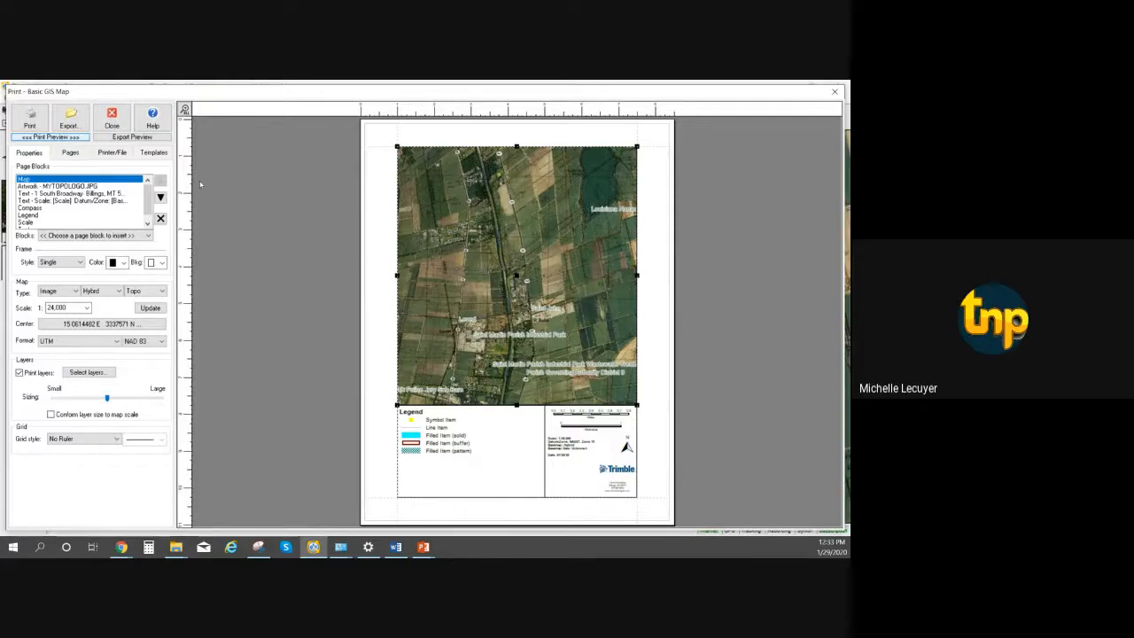
Insert an empty artwork block, place it beside the legend entries below the map, and select the MYTOPOLOGO.JPG artwork block.
click(133, 236)
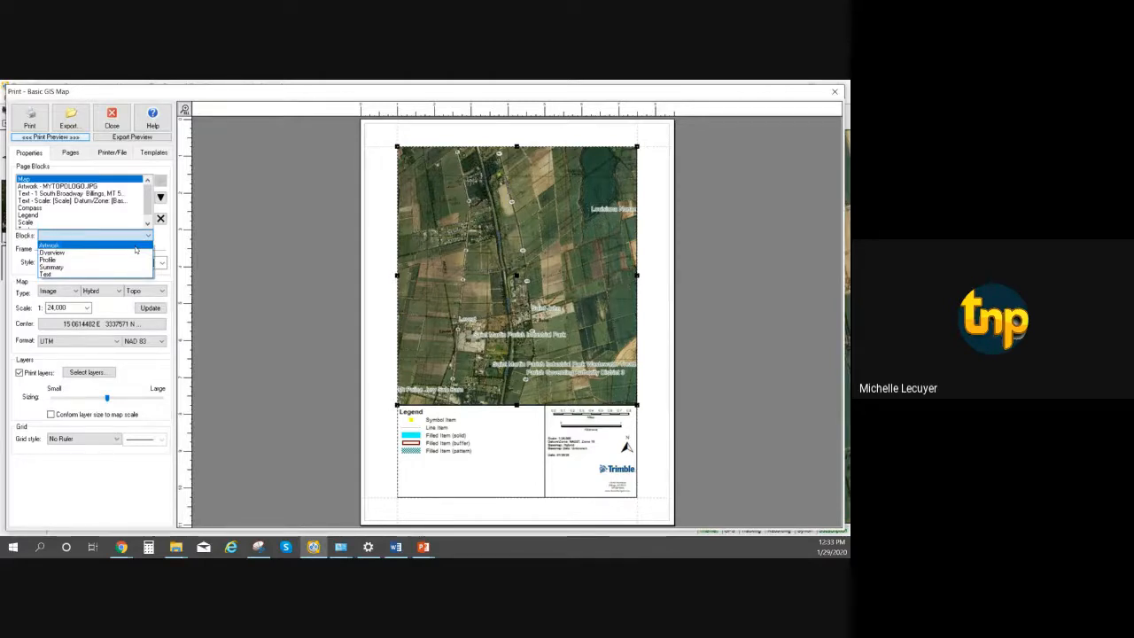
click(135, 250)
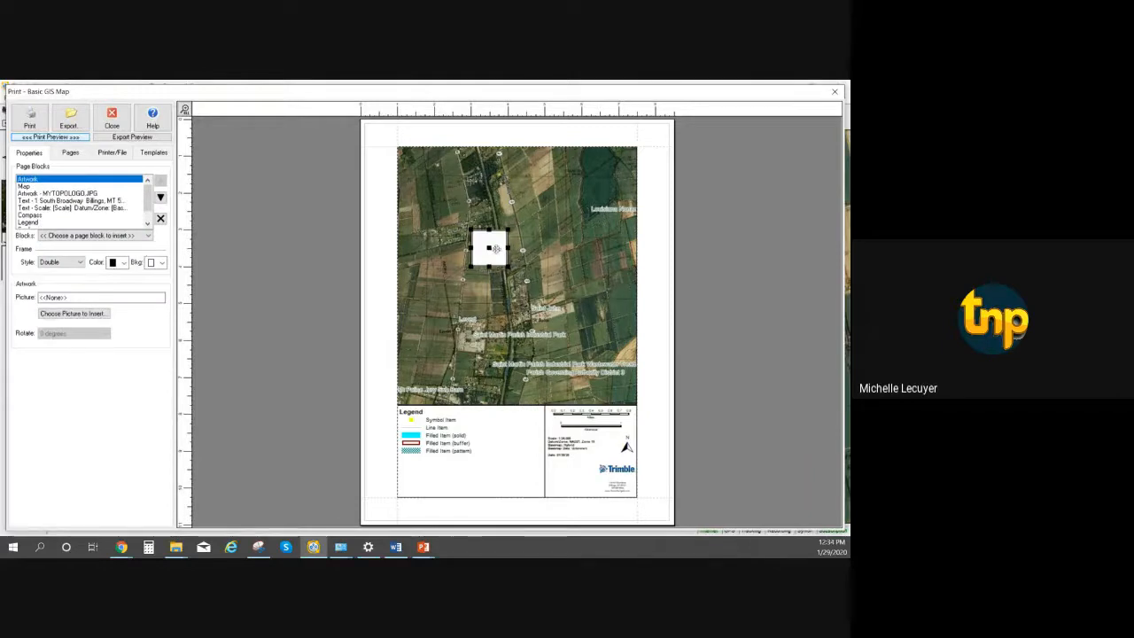
drag(495, 249, 514, 452)
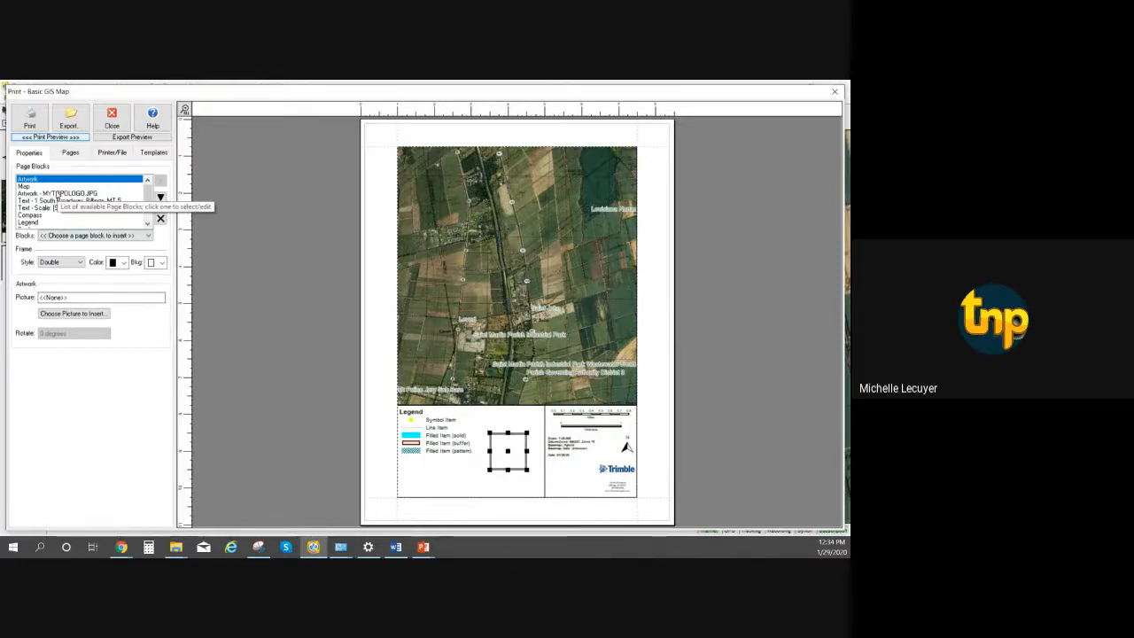
click(57, 193)
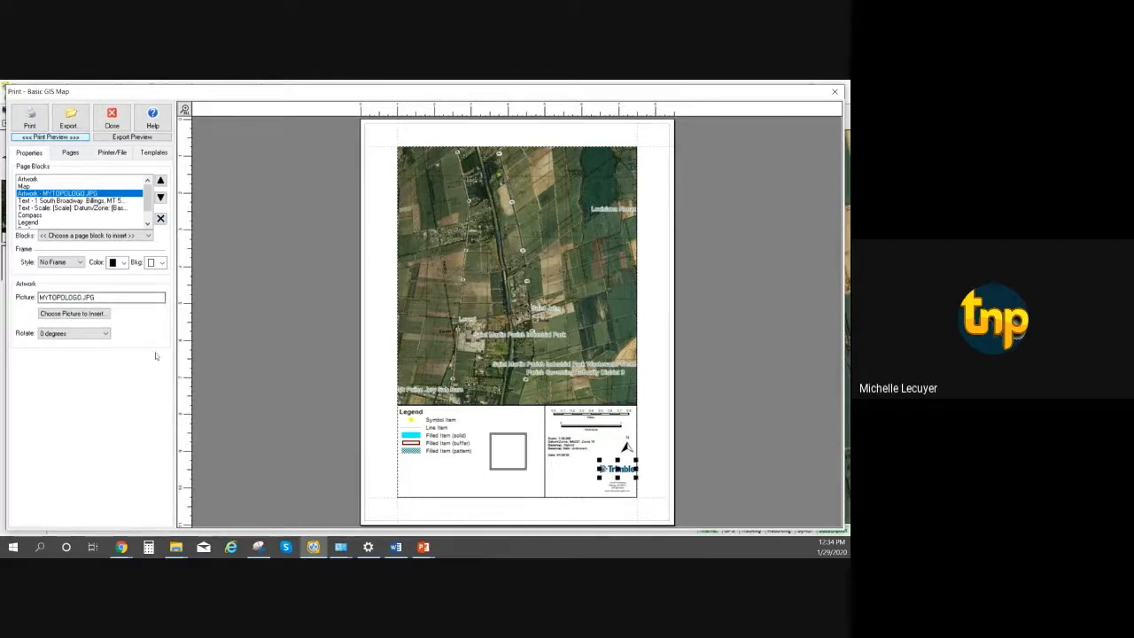
Save the modified layout as a new template named Basic GIS Map 2 and close the print layout.
click(154, 152)
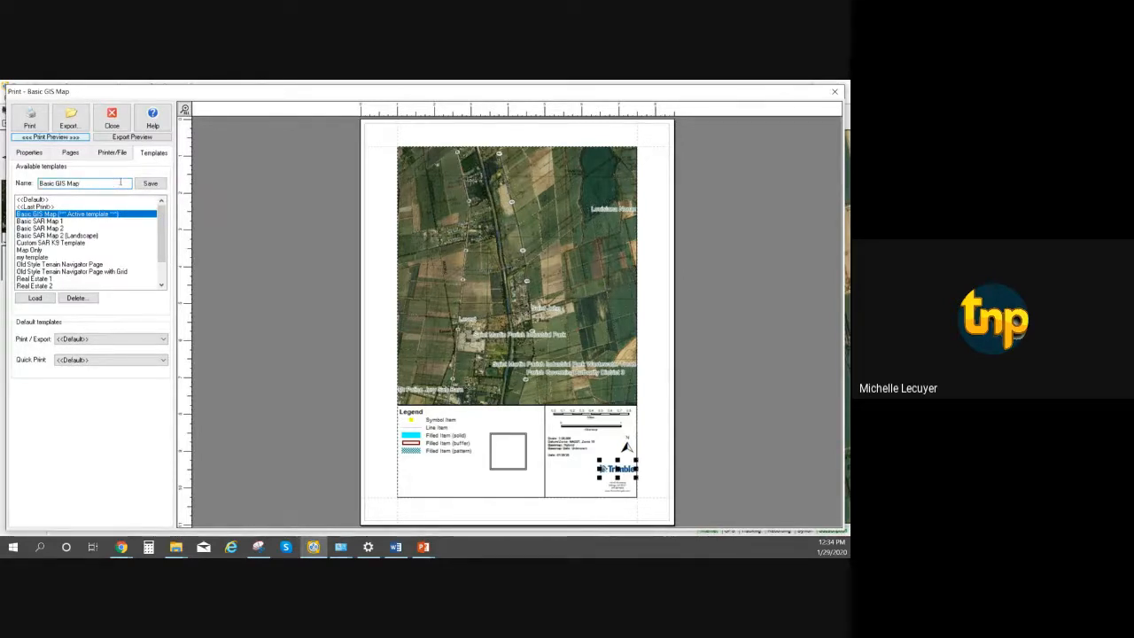
text(1)
key(BackSpace)
text(2)
click(151, 184)
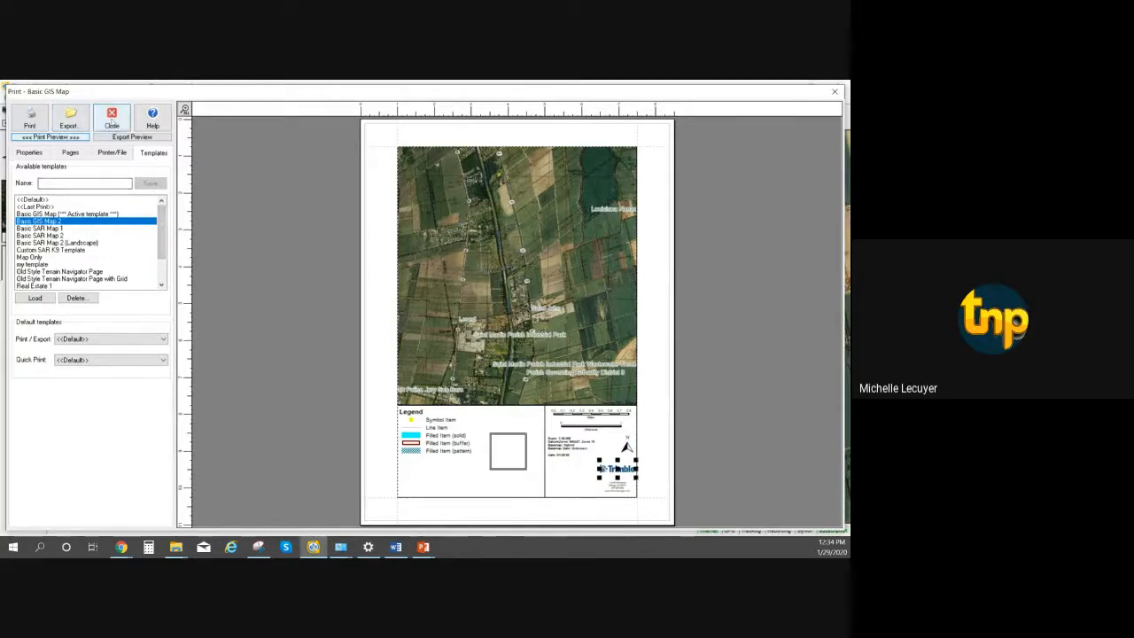
click(112, 118)
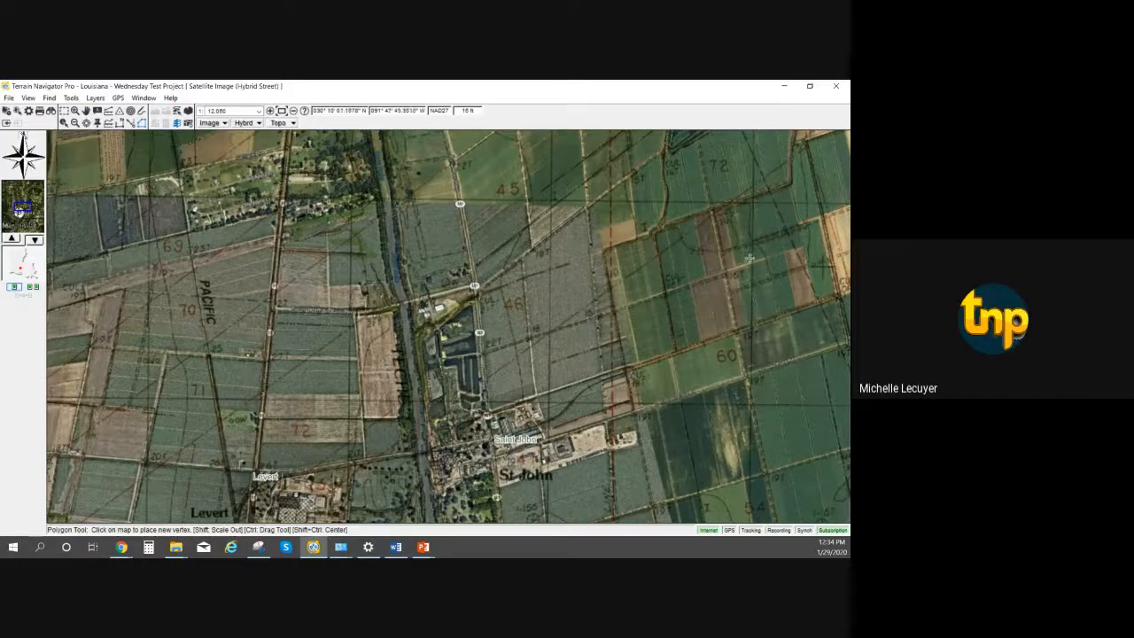
key(alt+Tab)
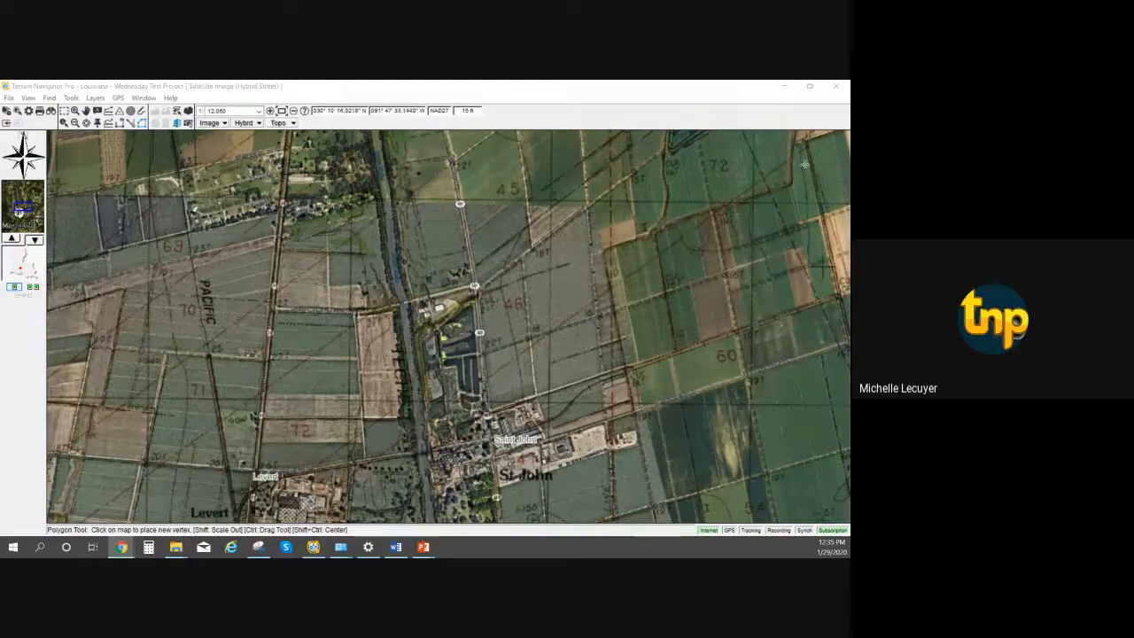
Switch the map to Aerial OrthoPhoto and view its 1998 and 2009 editions for the area around Saint John.
click(218, 124)
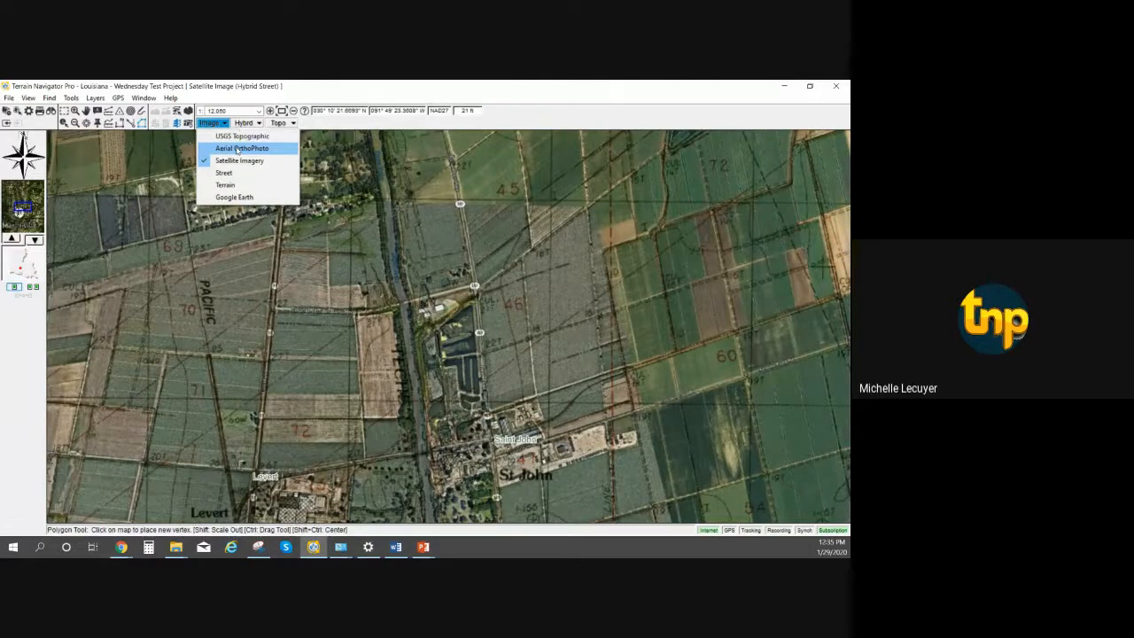
click(238, 148)
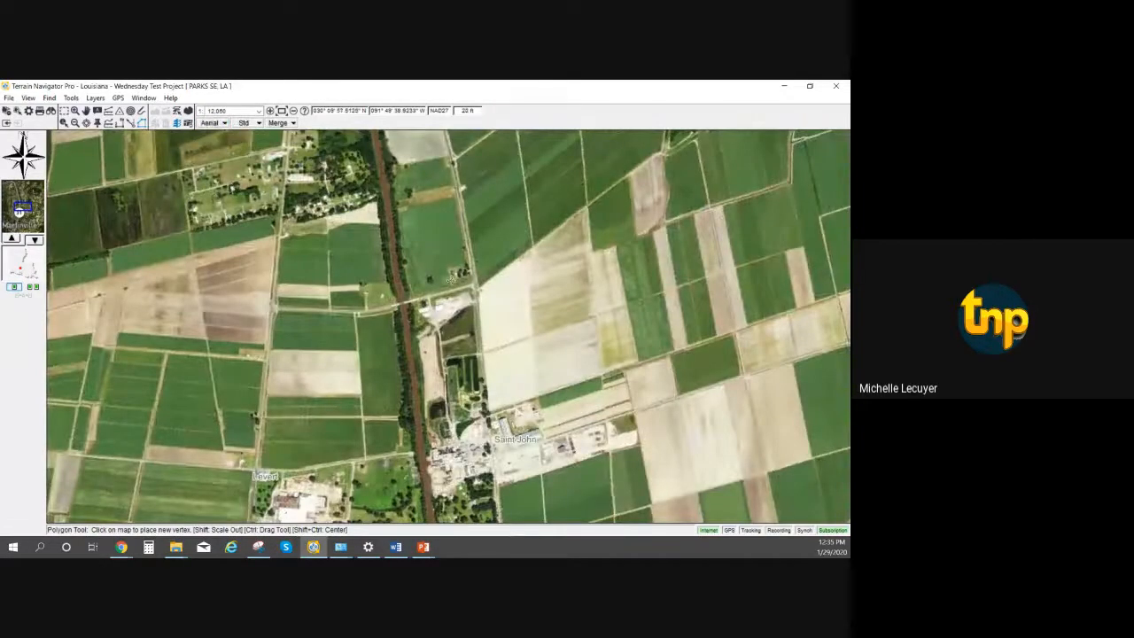
click(258, 123)
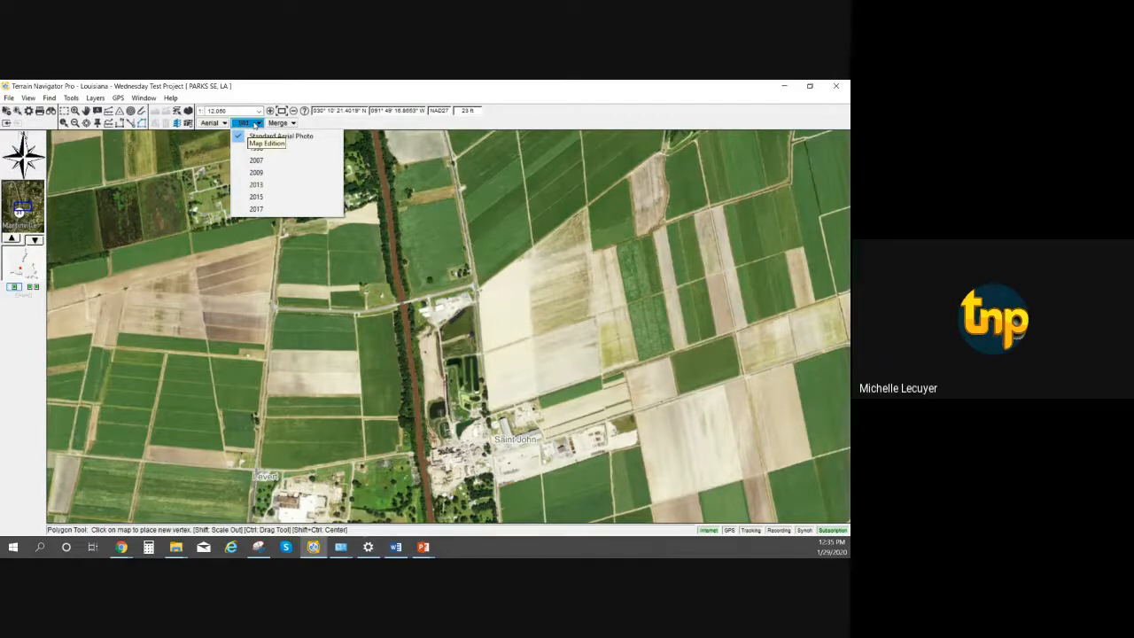
click(276, 148)
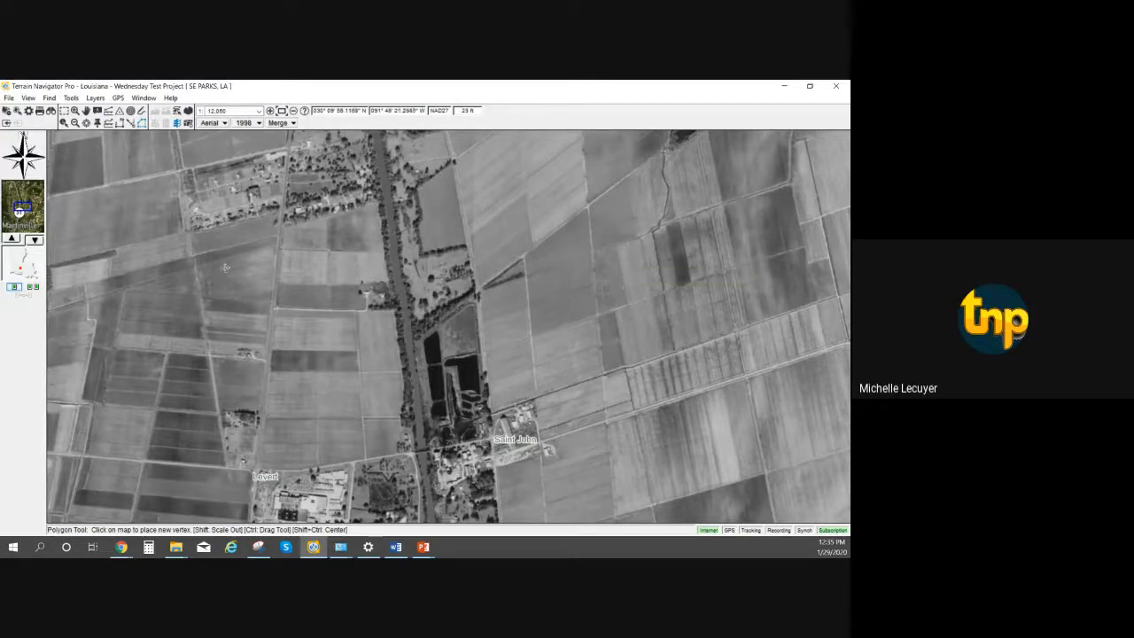
click(258, 124)
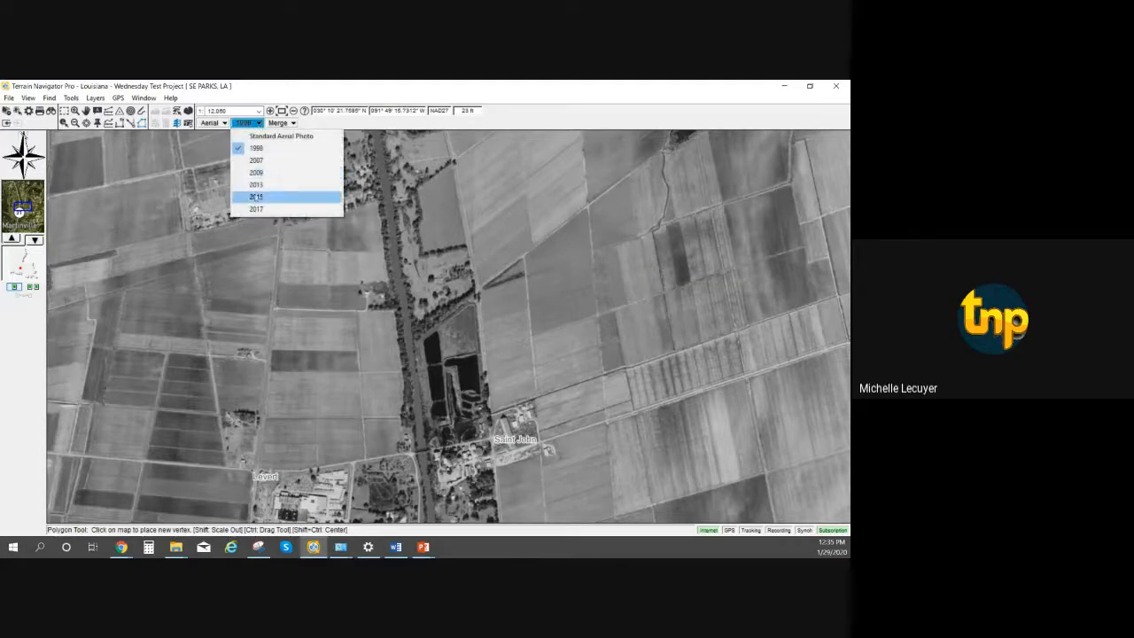
click(259, 173)
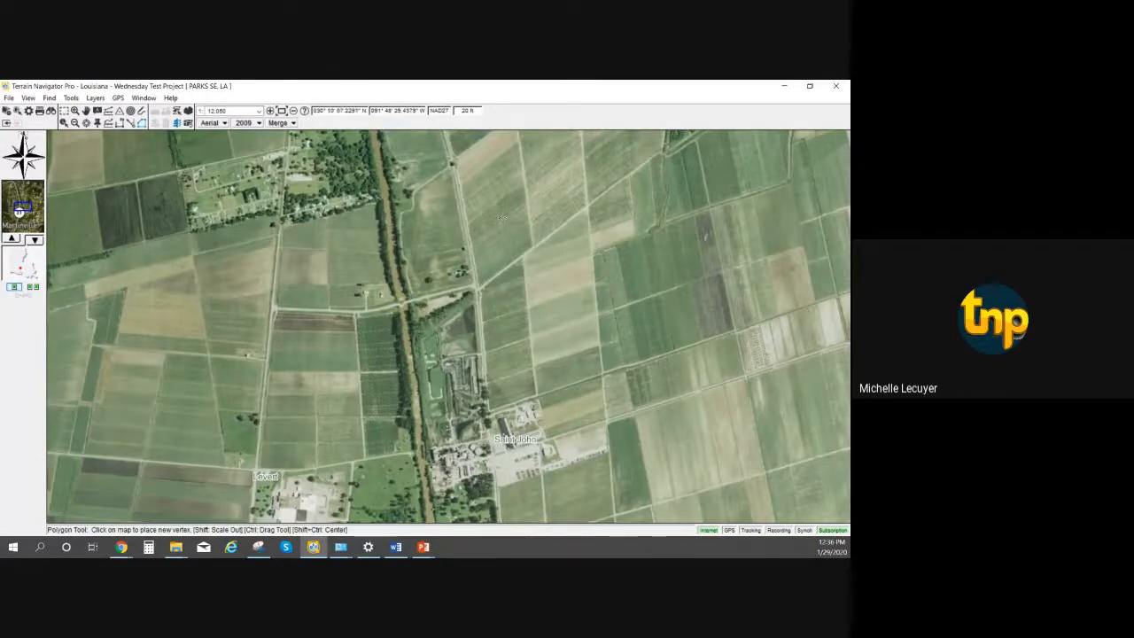
Display the area as Satellite Imagery and change the map type to USGS Topographic.
click(223, 129)
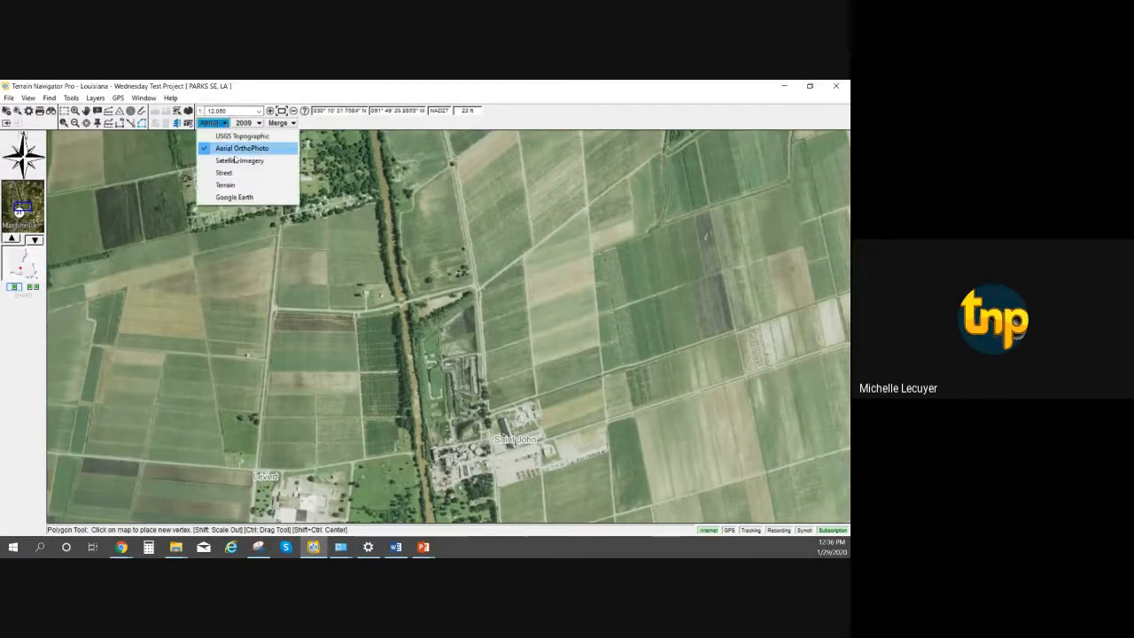
click(236, 161)
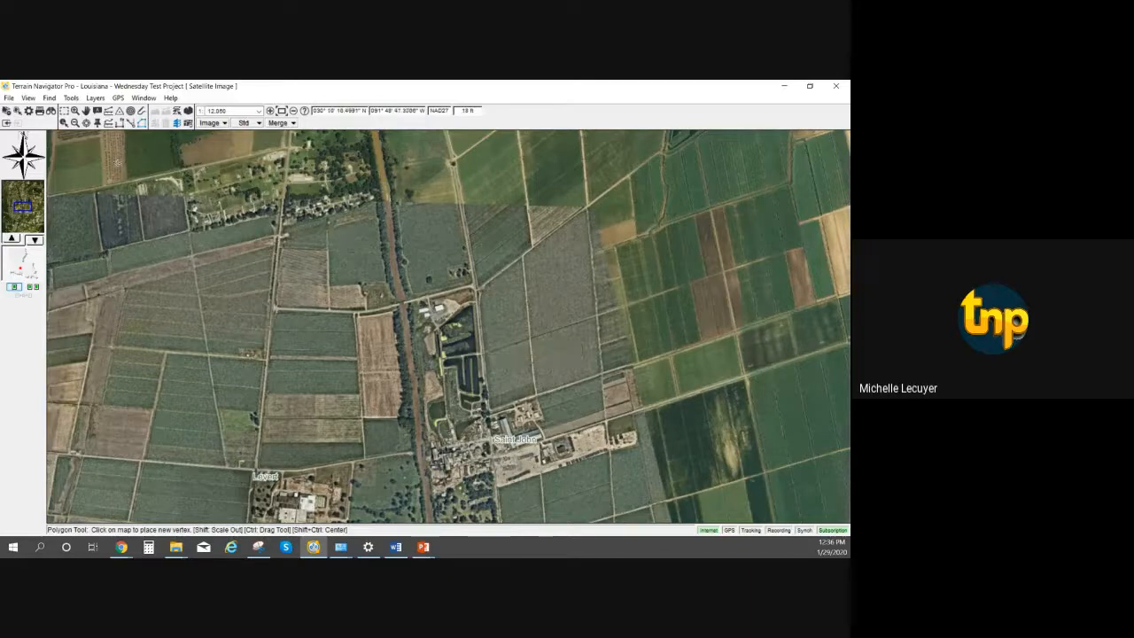
click(210, 123)
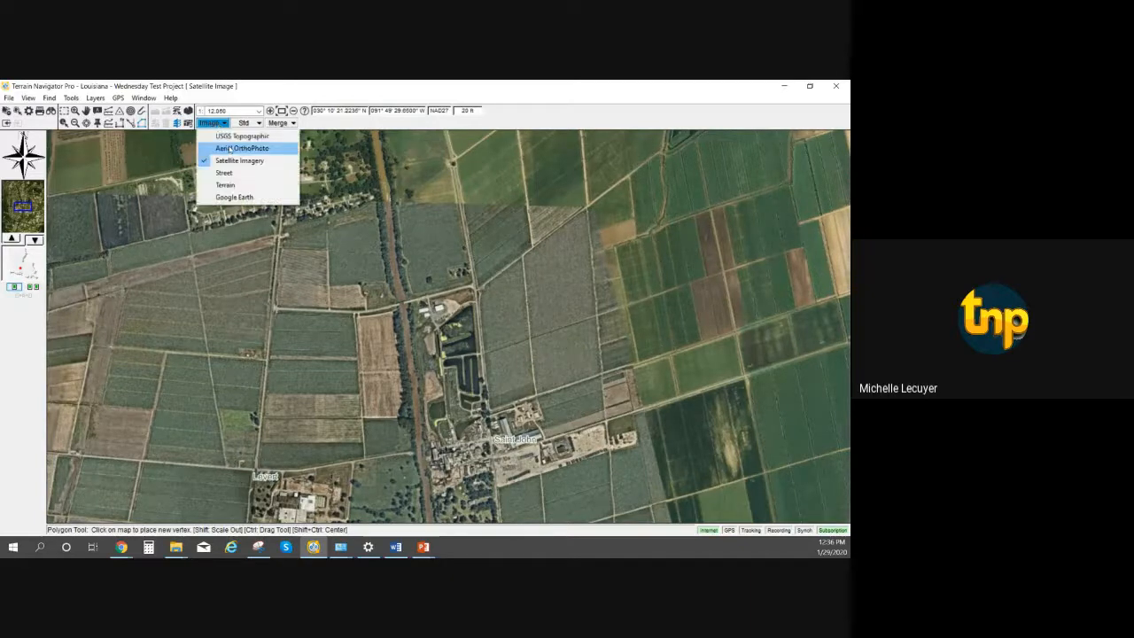
click(230, 137)
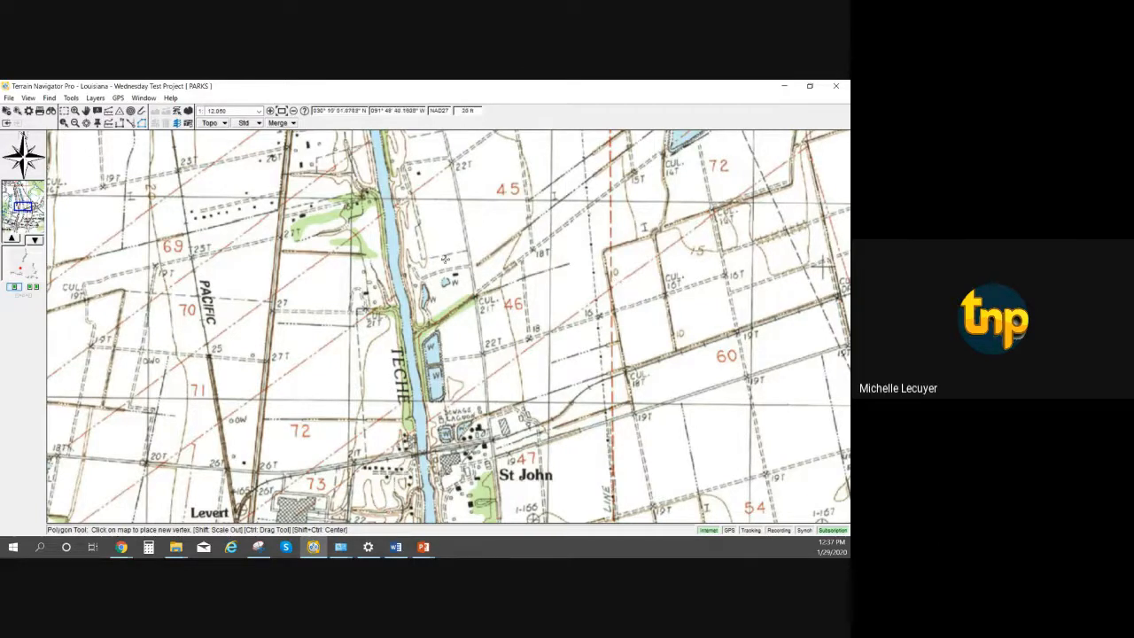
Add a label pointing to the ponds beside the Teche north of St John and set its font size to 28.
click(98, 111)
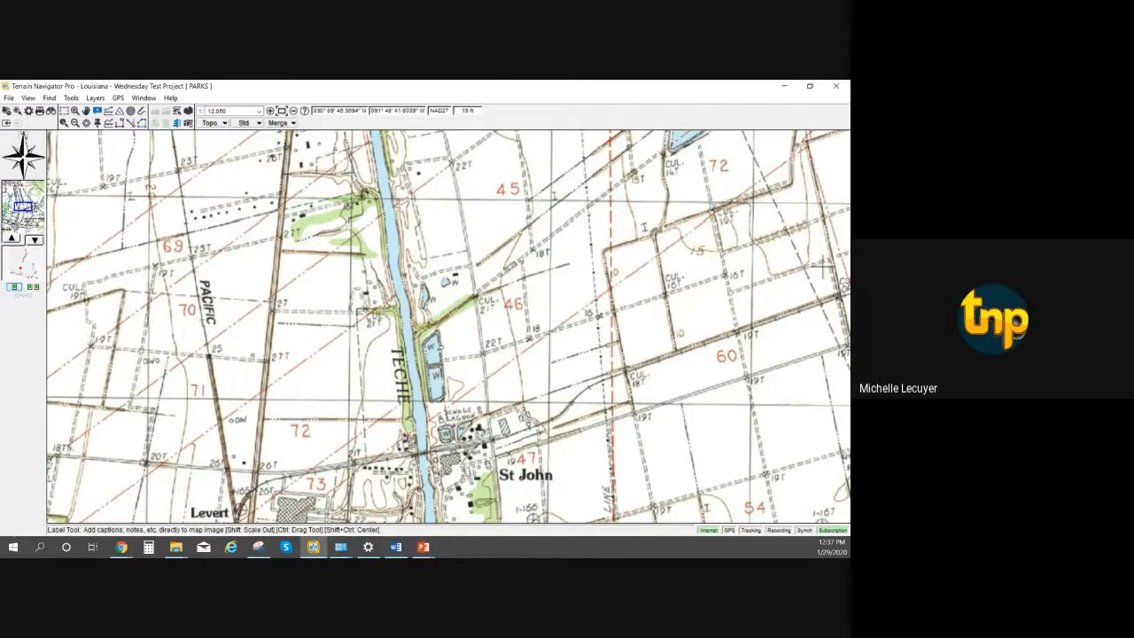
click(440, 349)
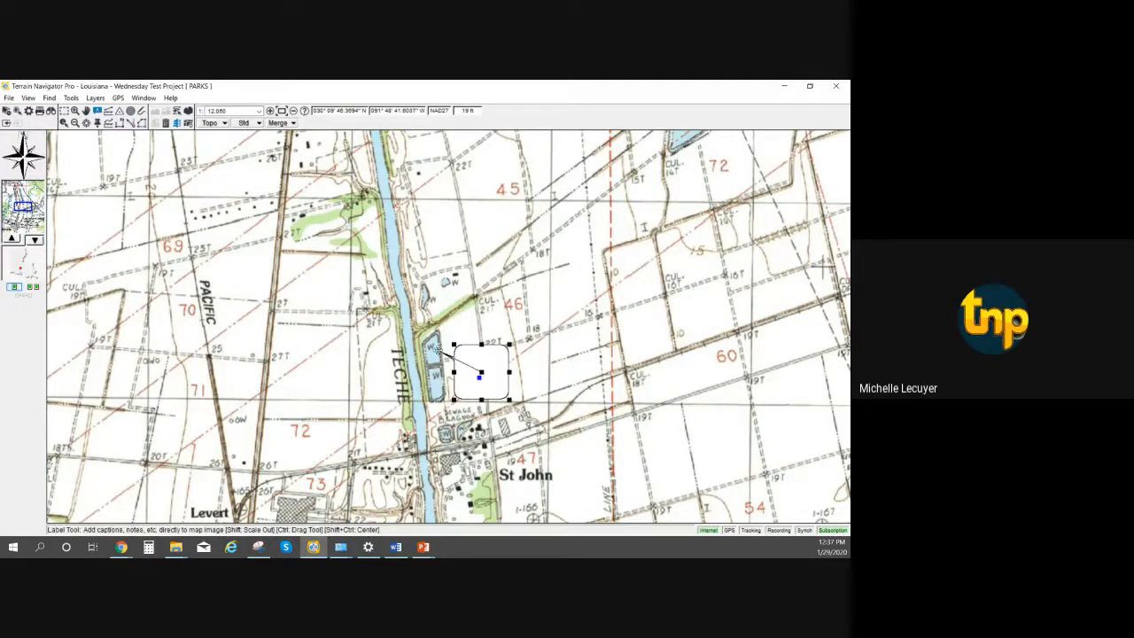
right_click(490, 376)
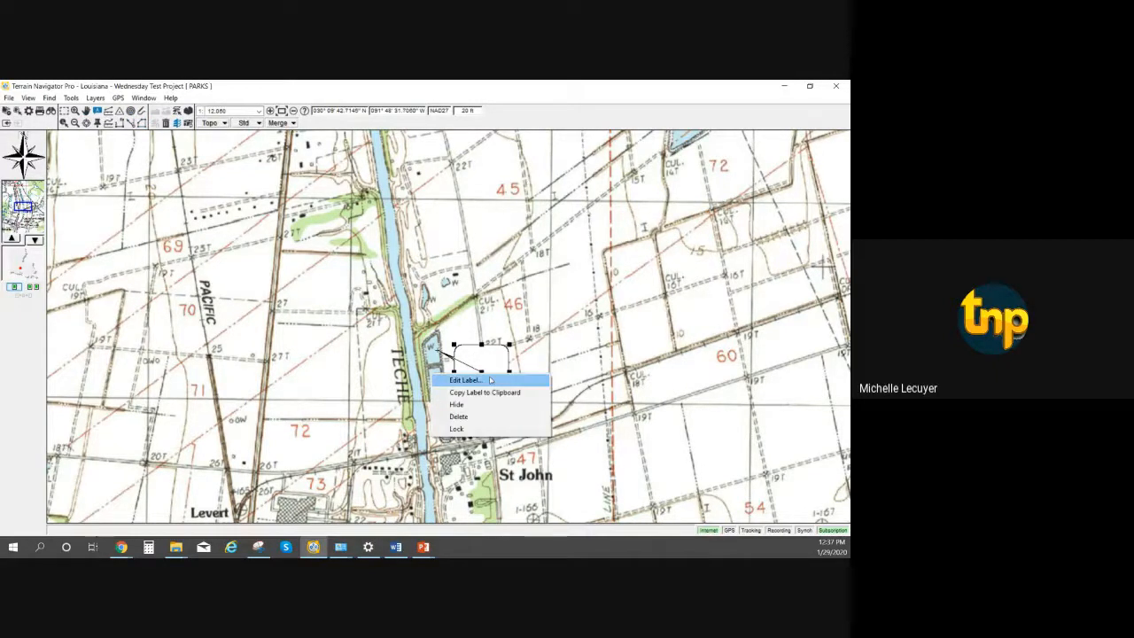
click(490, 379)
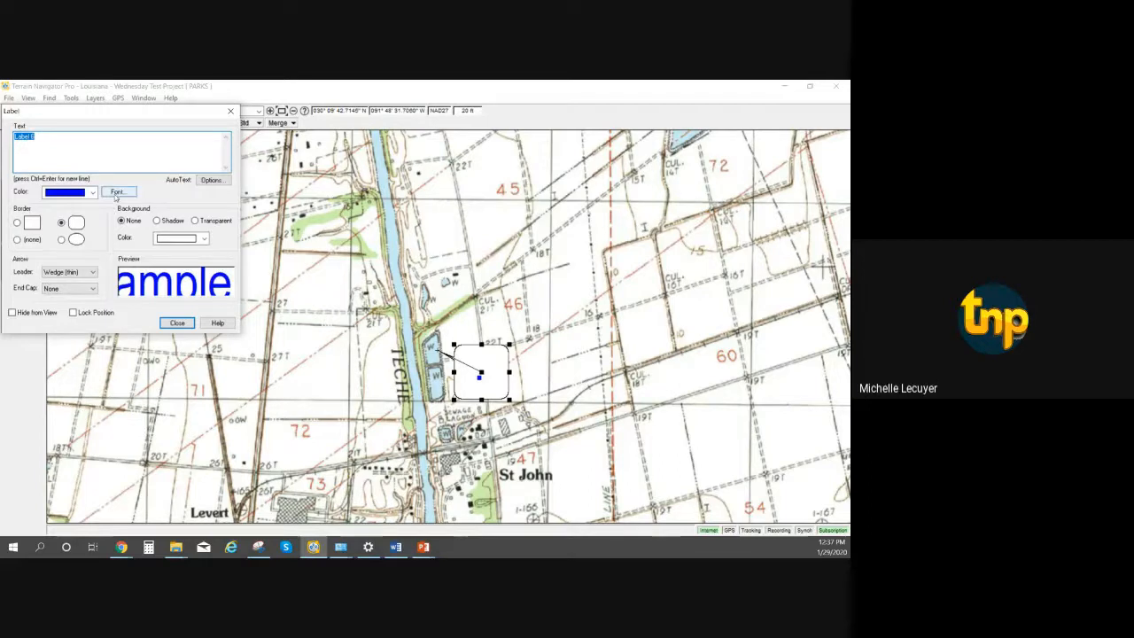
click(116, 193)
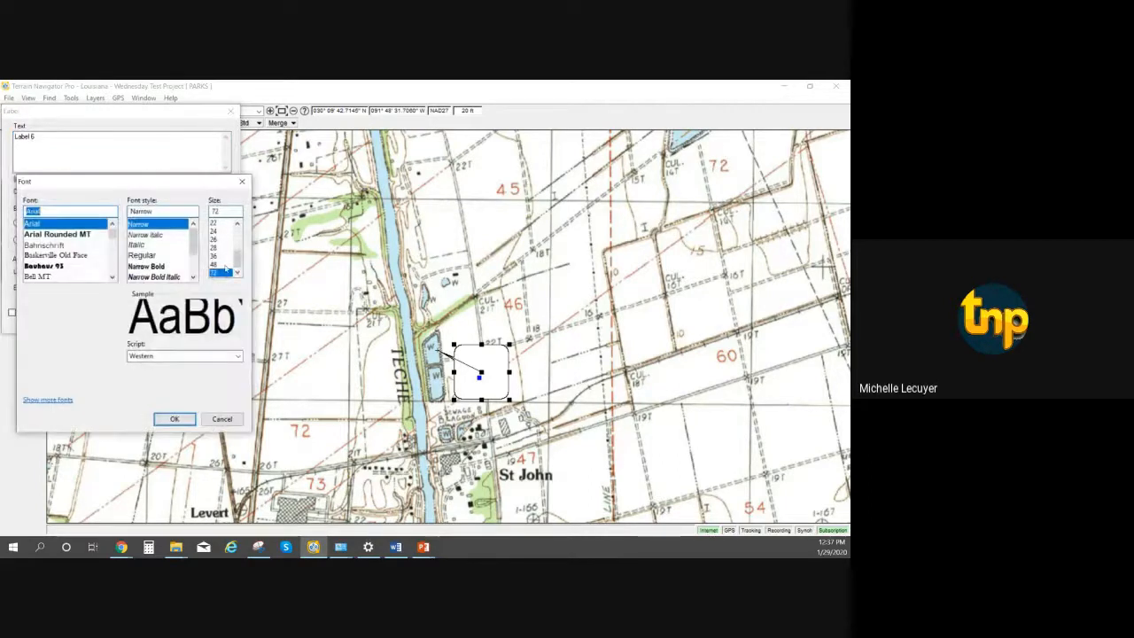
click(220, 257)
click(220, 249)
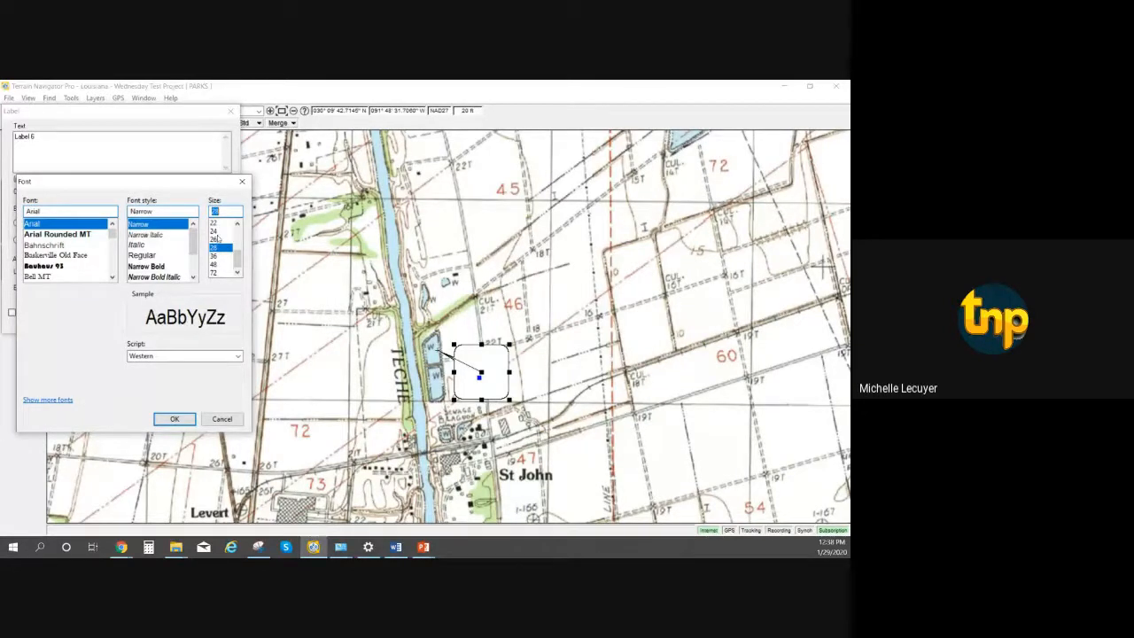
click(189, 421)
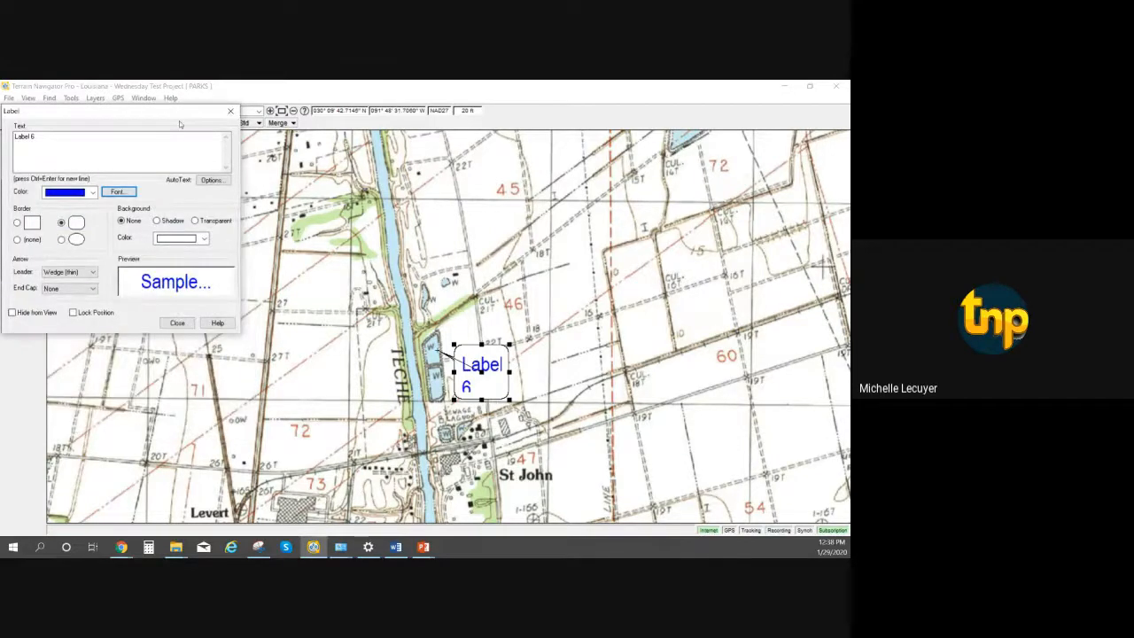
click(229, 110)
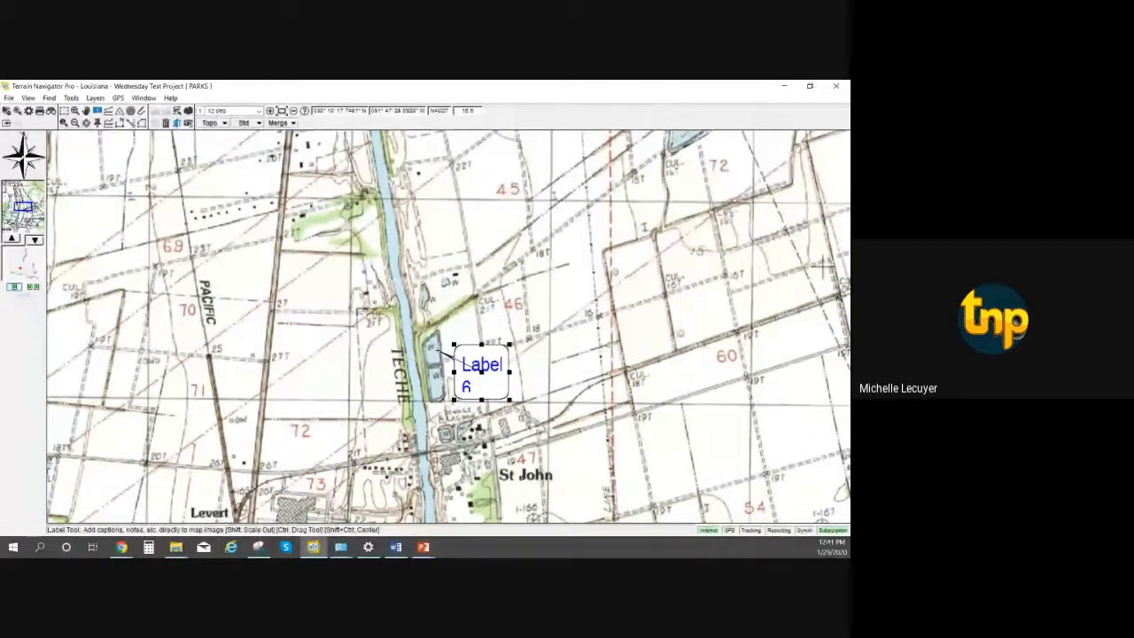
key(alt+Tab)
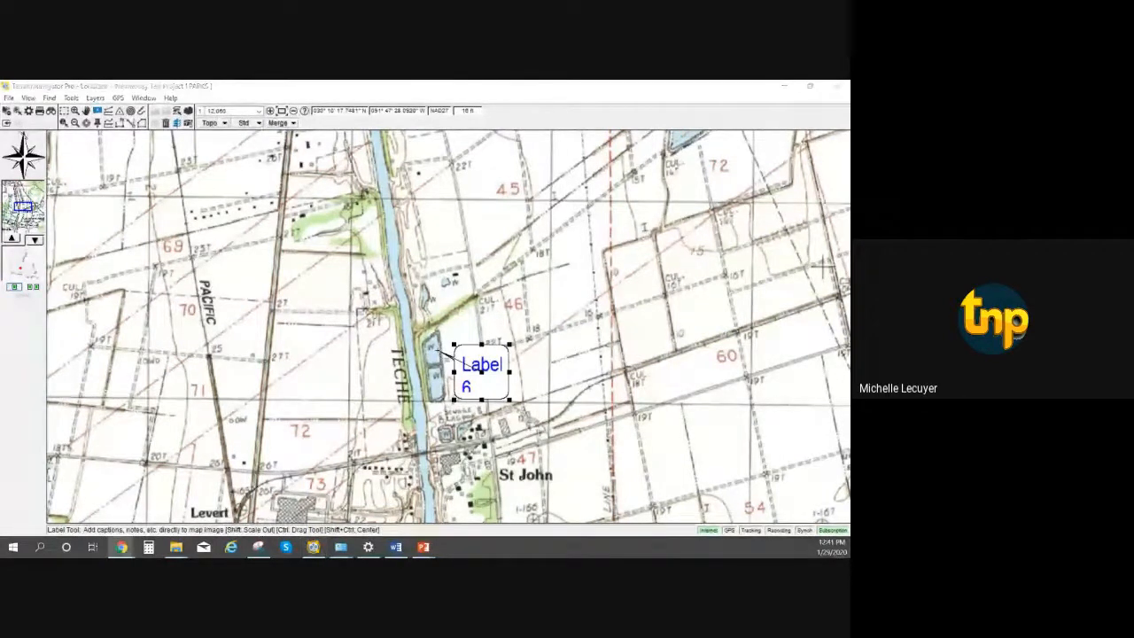